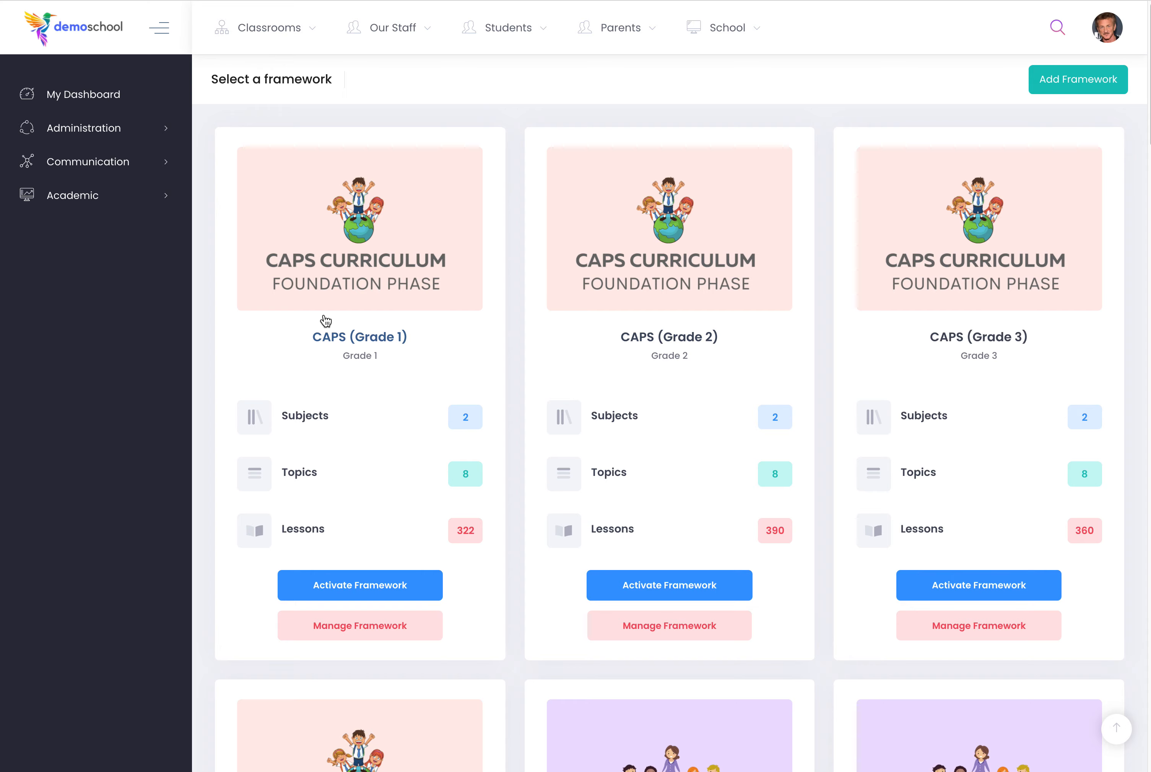
Look through the available frameworks and activate Montessori (Early Childhood).
scroll(503, 357, down, 5)
scroll(502, 355, down, 9)
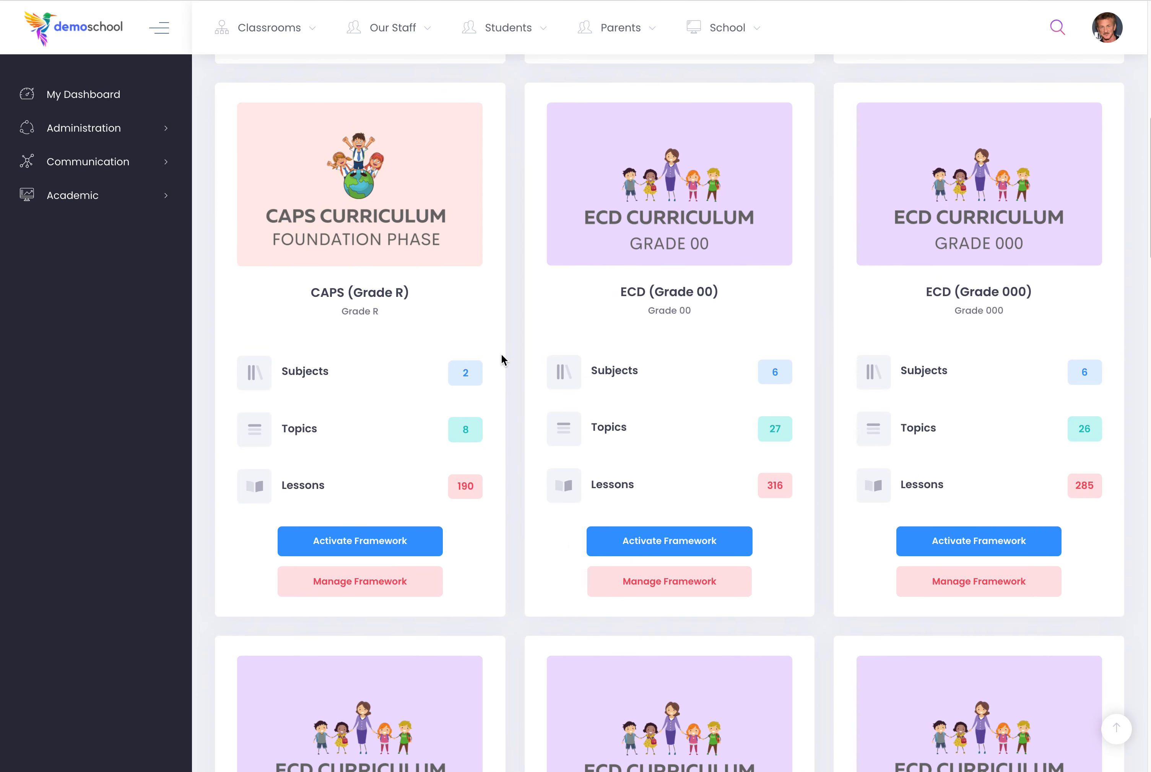
scroll(500, 354, down, 10)
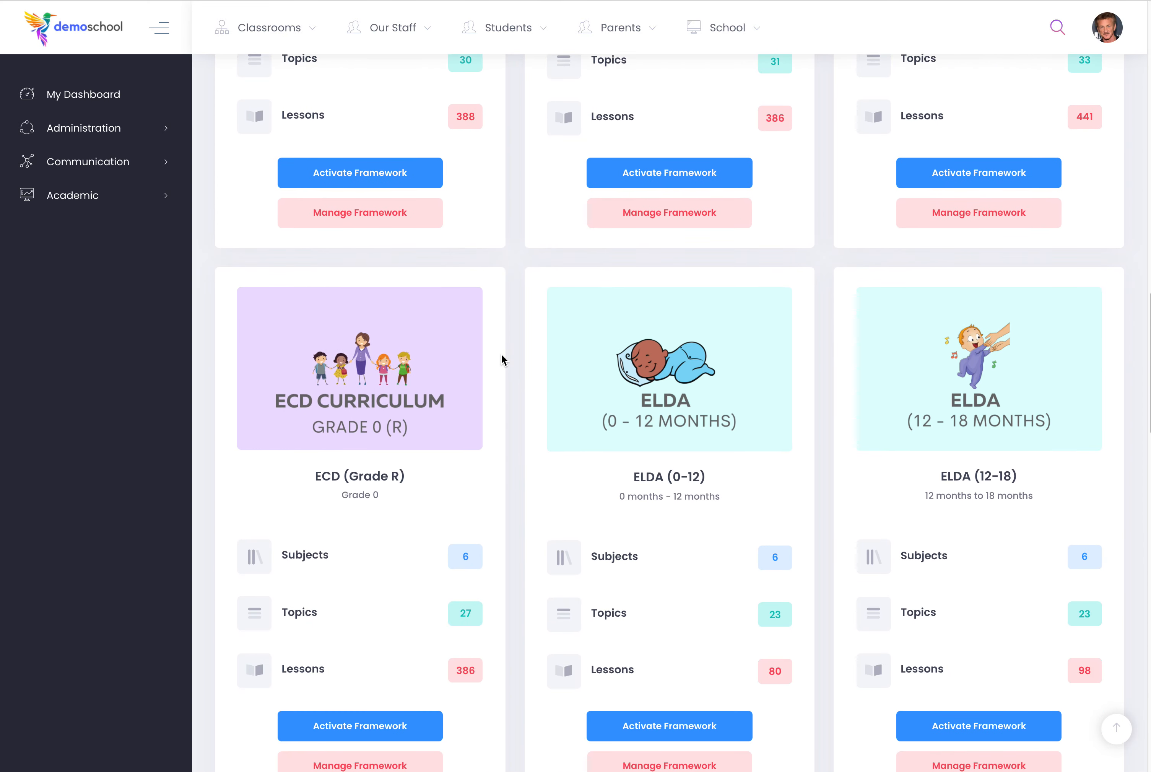
scroll(500, 355, down, 7)
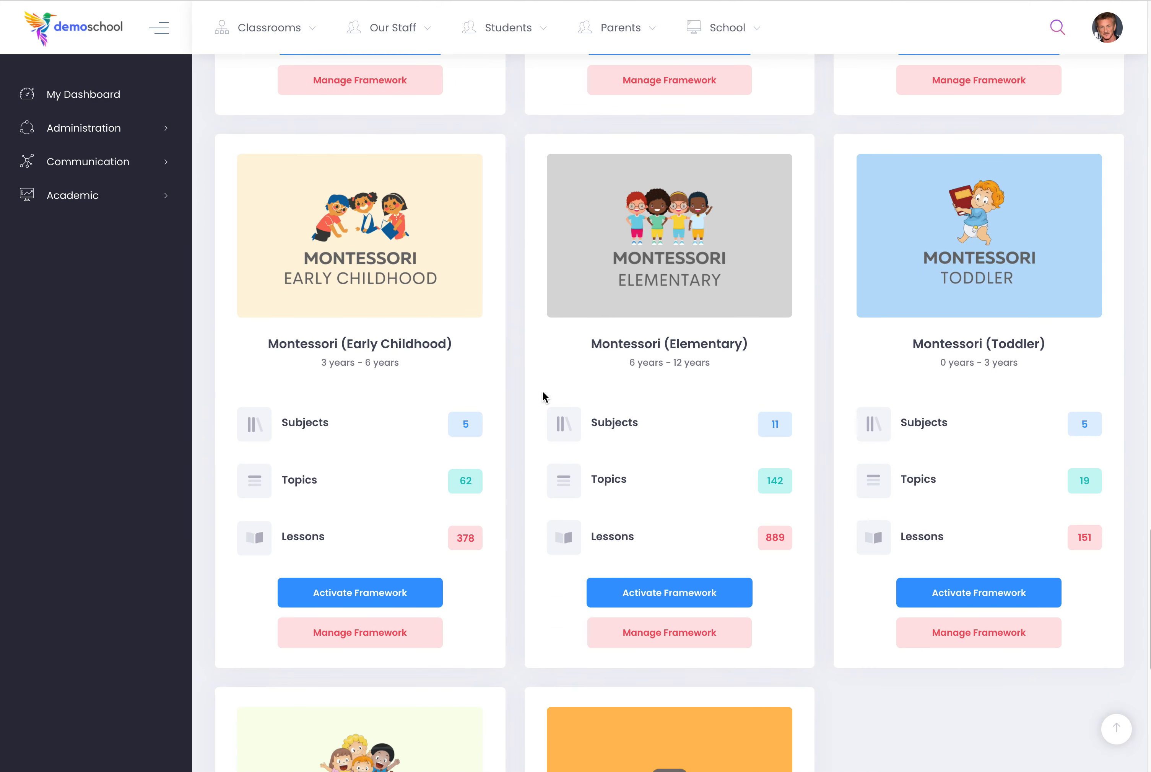
scroll(542, 391, down, 8)
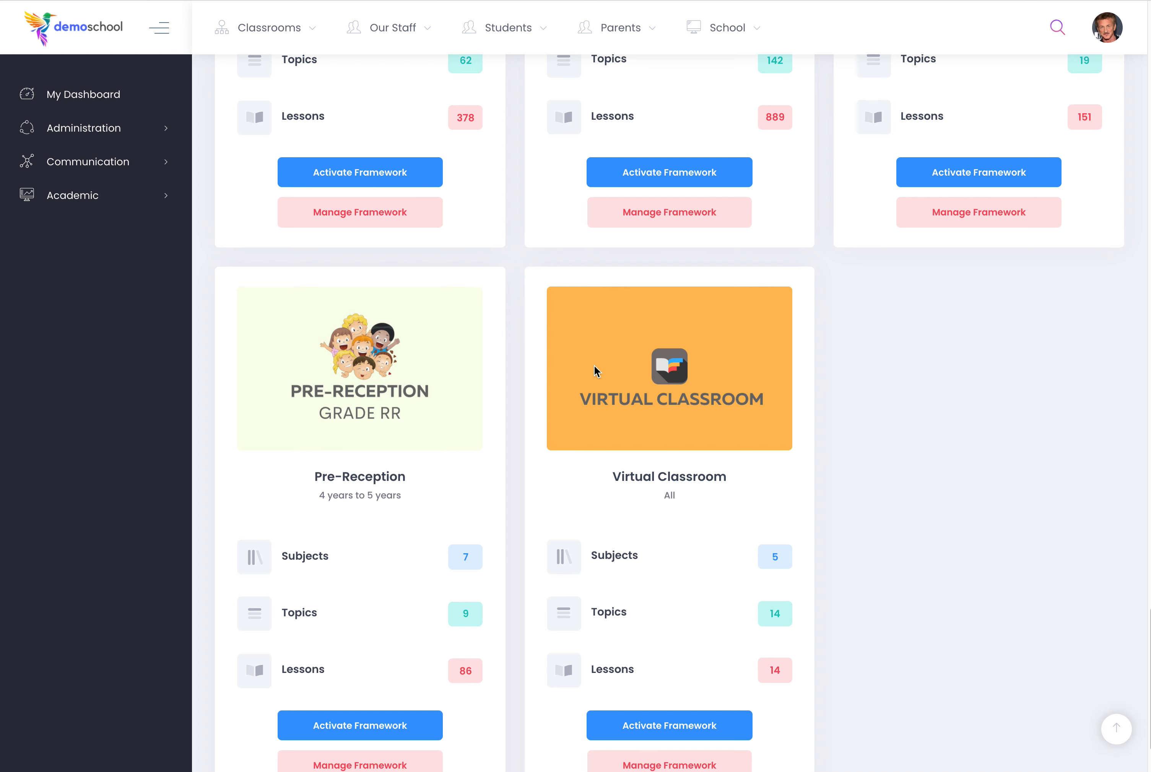
scroll(738, 532, up, 5)
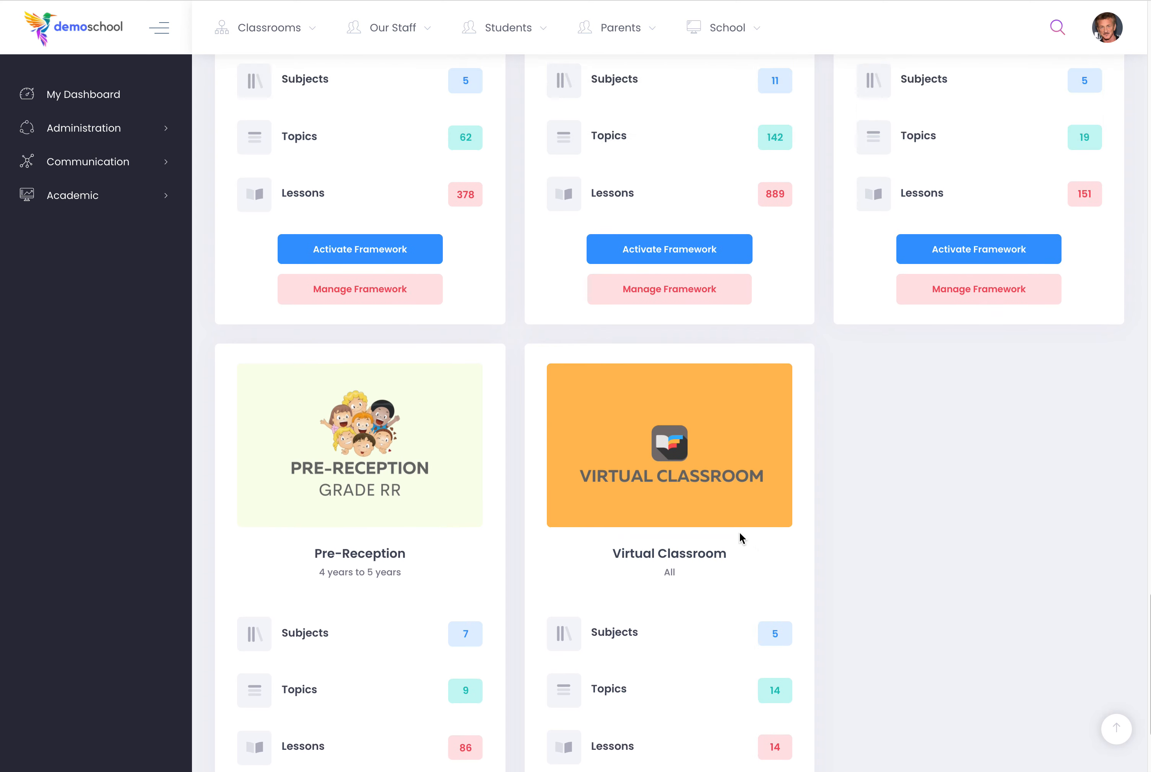
scroll(736, 534, up, 3)
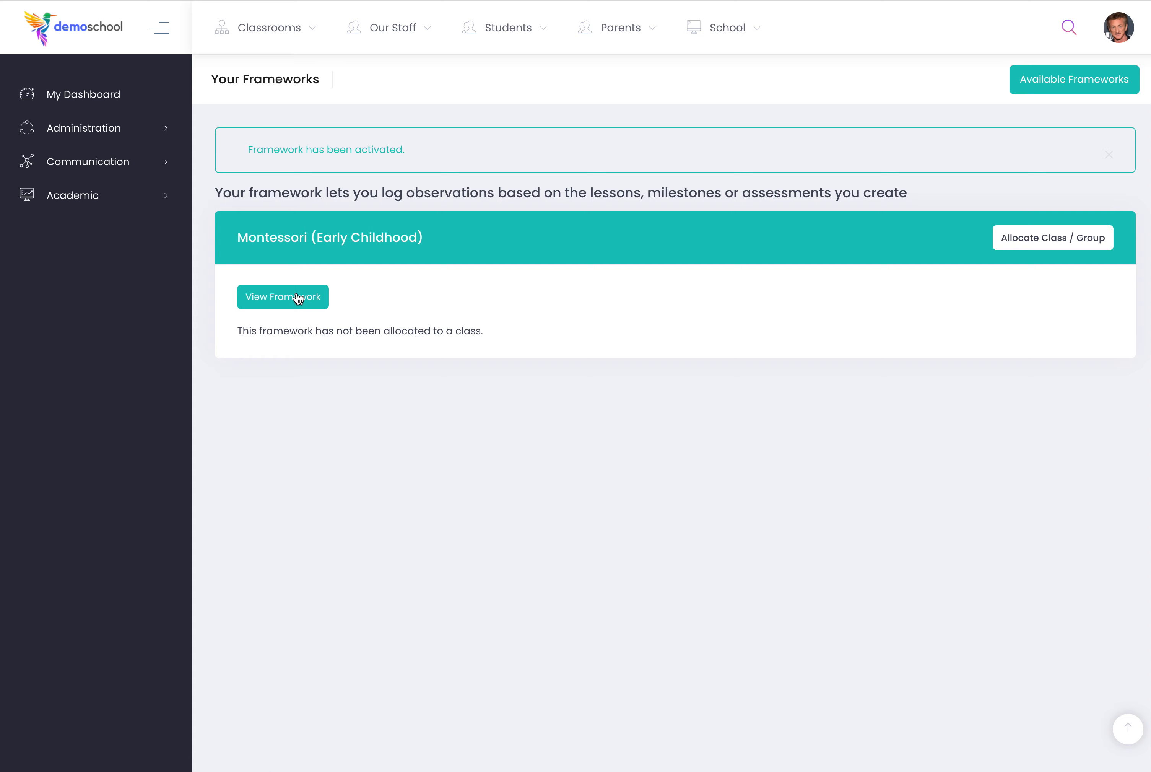
Allocate the Montessori (Early Childhood) framework to the class Sharks.
click(1050, 234)
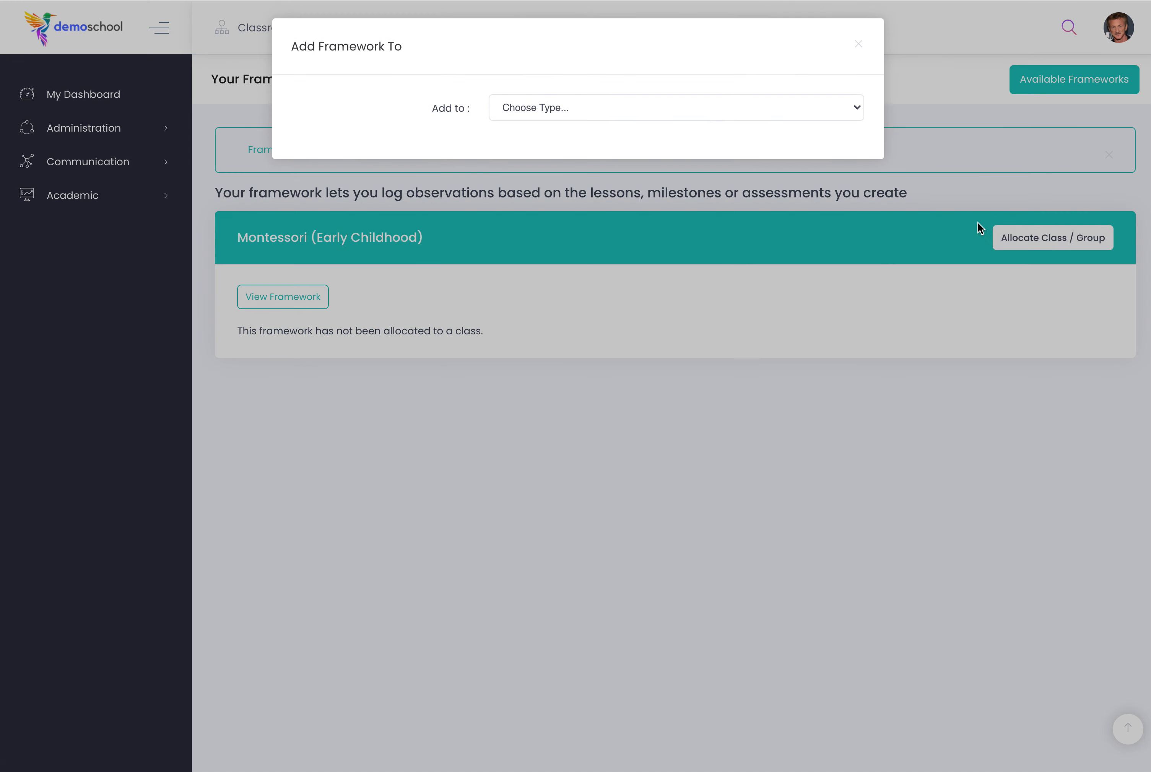
click(555, 108)
click(557, 121)
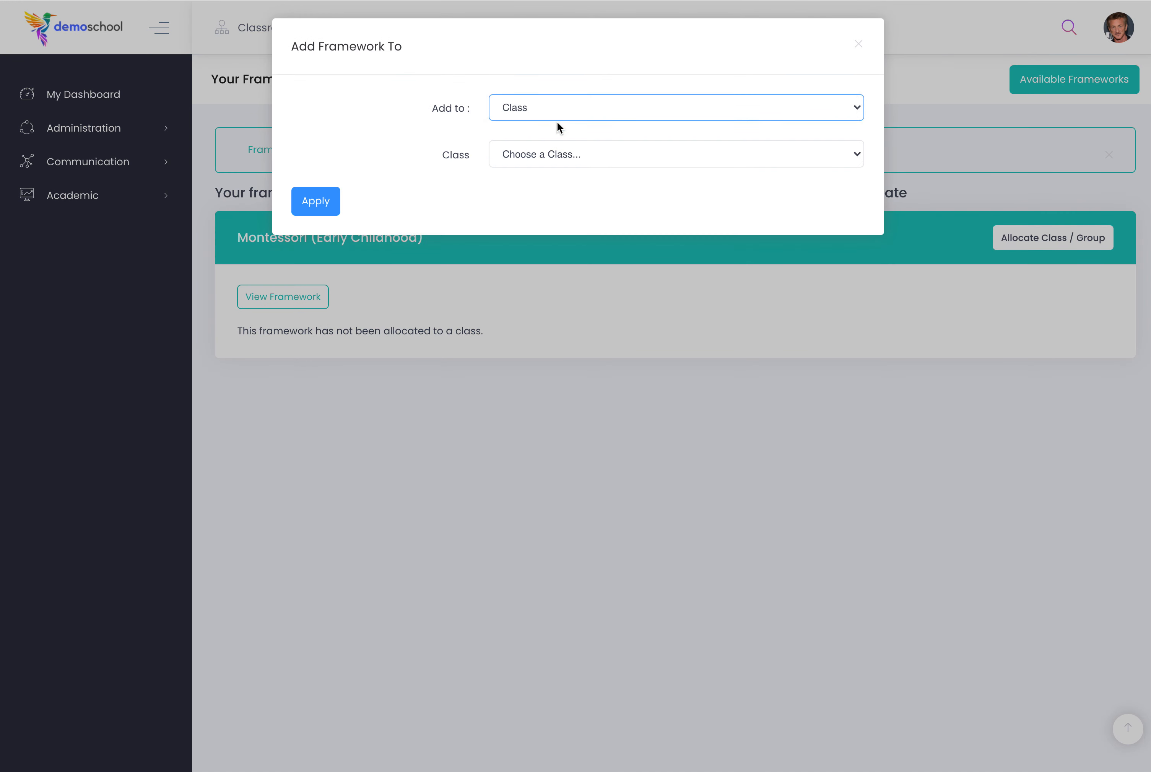
click(550, 161)
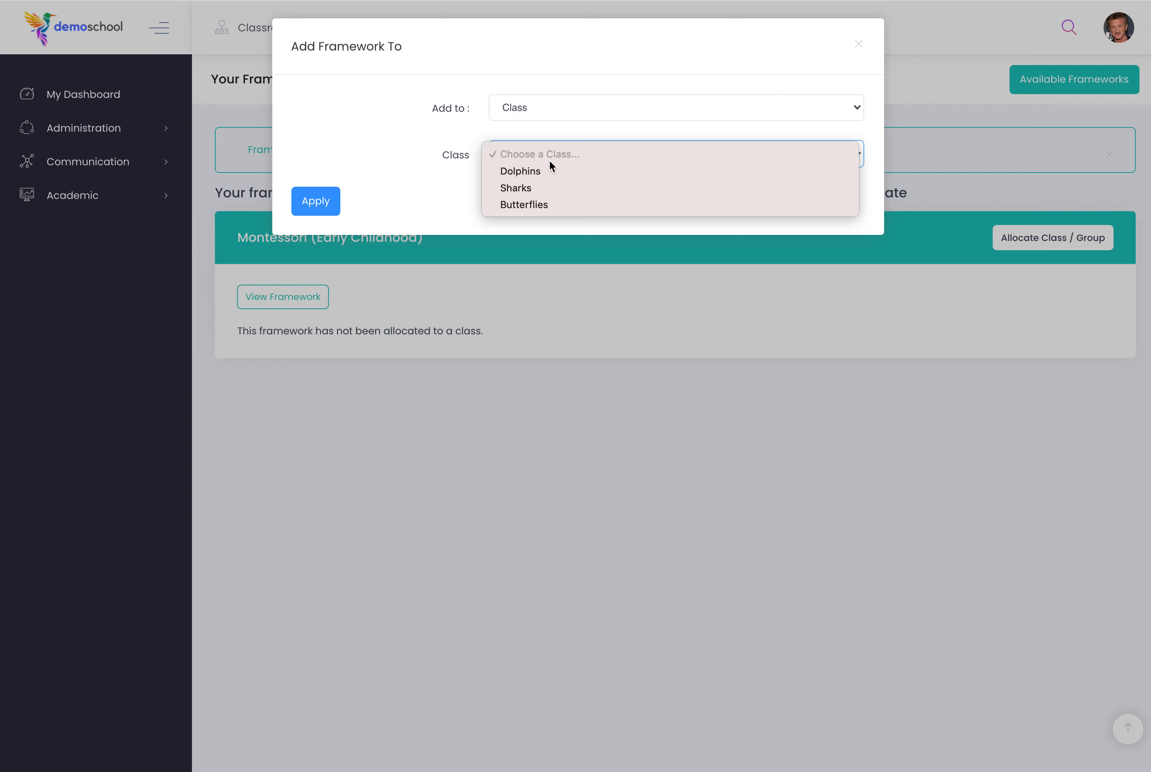
click(544, 188)
click(329, 213)
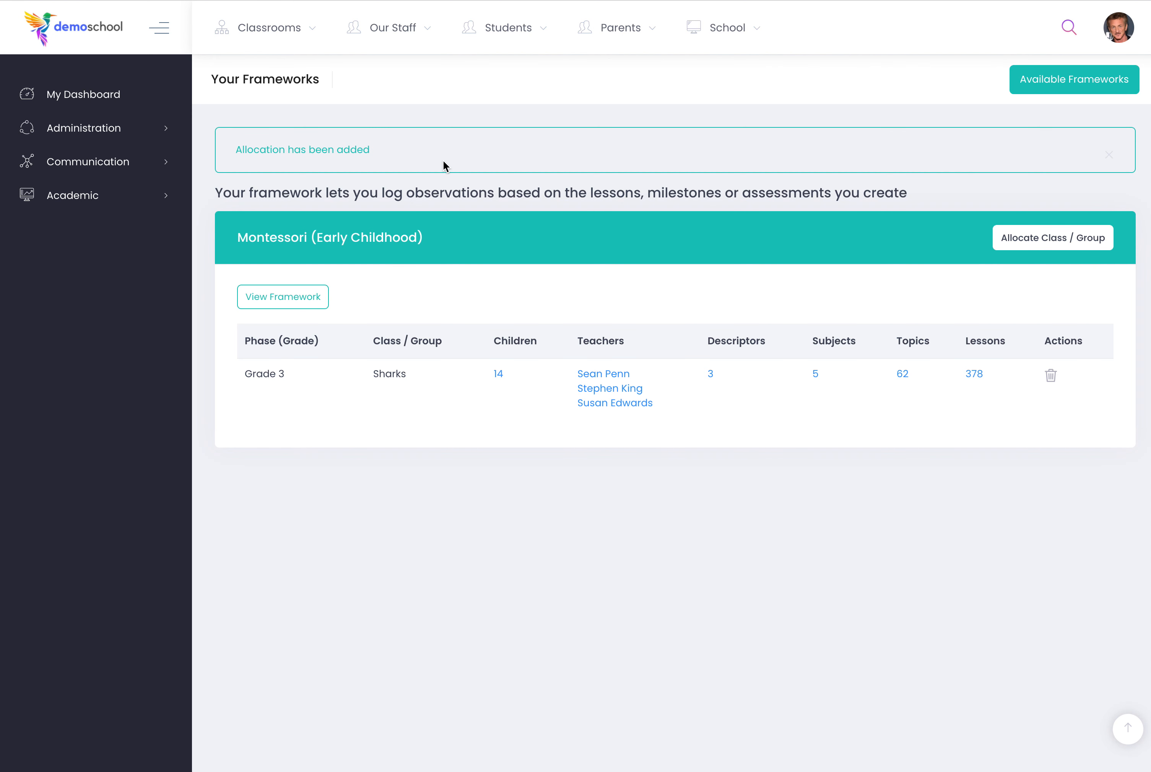
Edit the Sharks allocation's descriptors, setting the first one to abbreviation I, description Introduced and colour Blue.
click(710, 375)
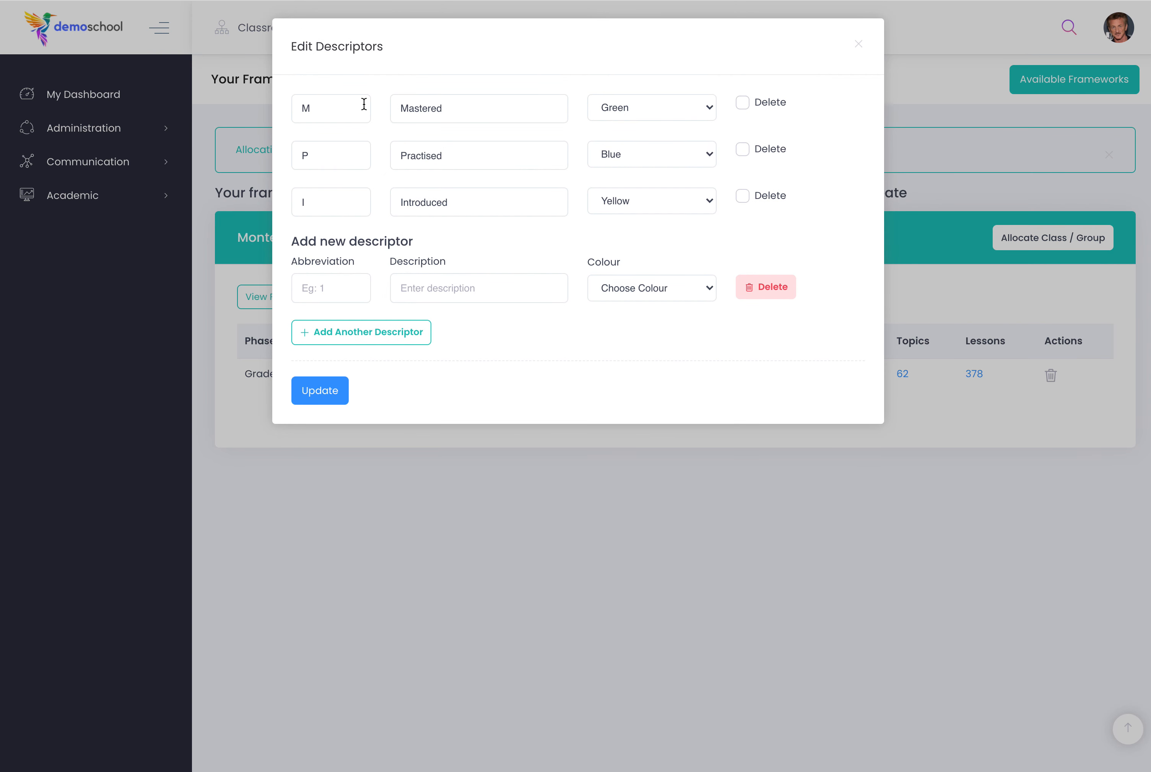
double_click(342, 107)
double_click(451, 104)
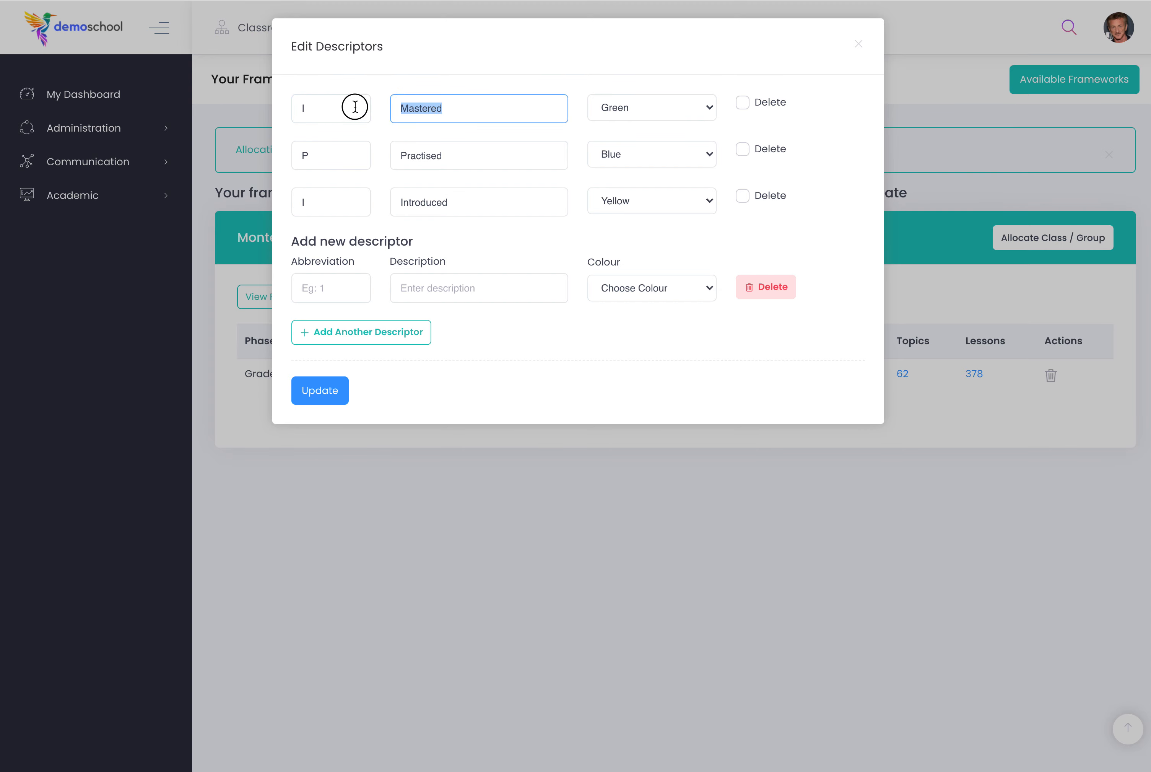
text(Introduc)
click(670, 108)
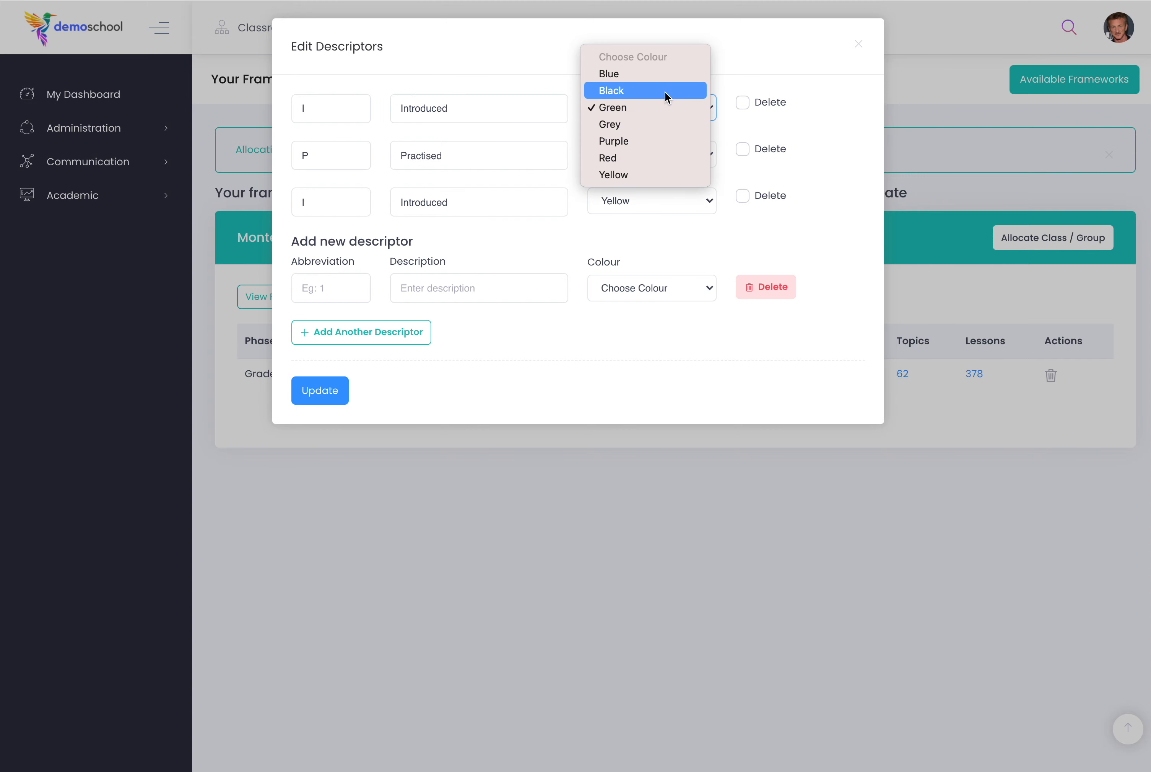
click(661, 74)
Change the third descriptor to abbreviation M, description Mastered and colour Green.
drag(334, 145, 278, 155)
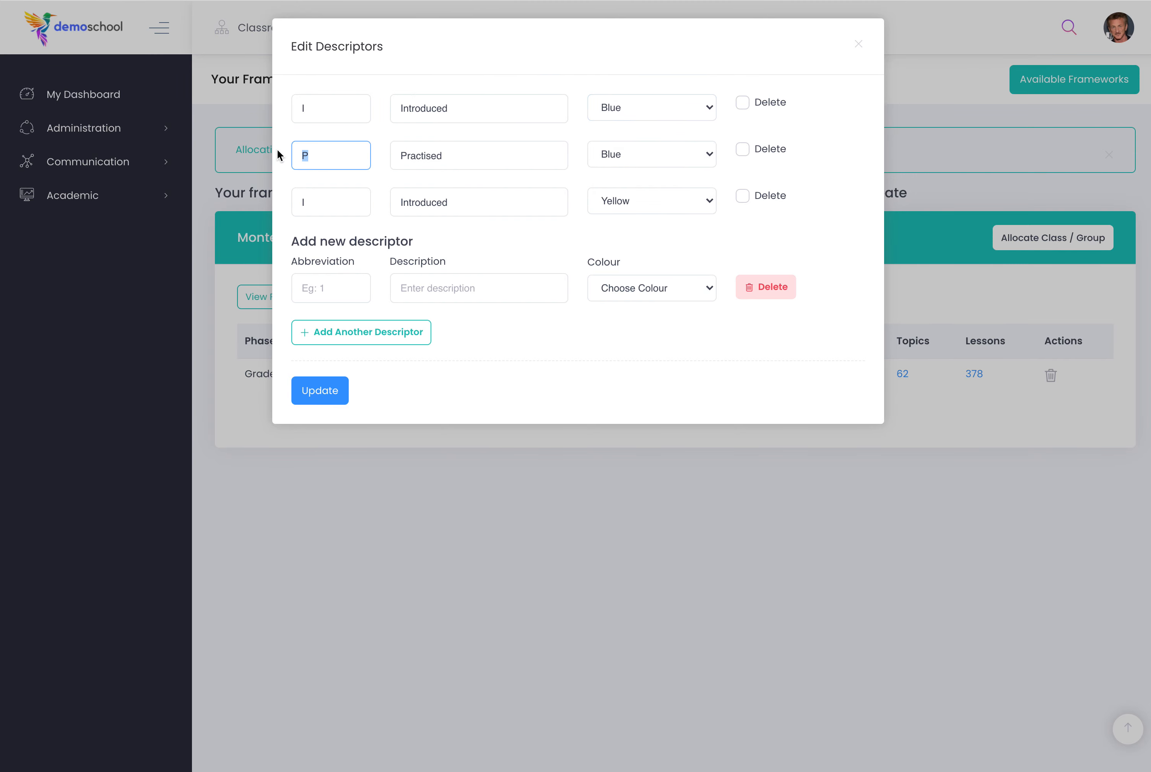
click(488, 155)
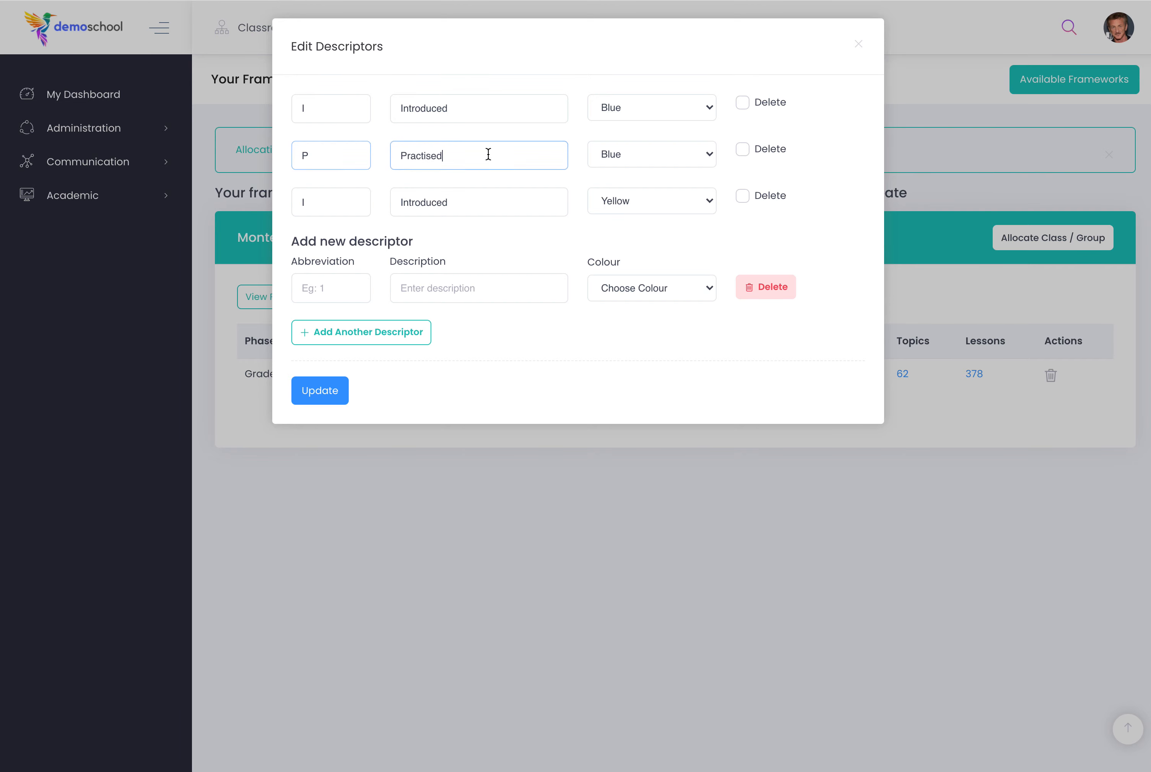
drag(335, 202, 275, 201)
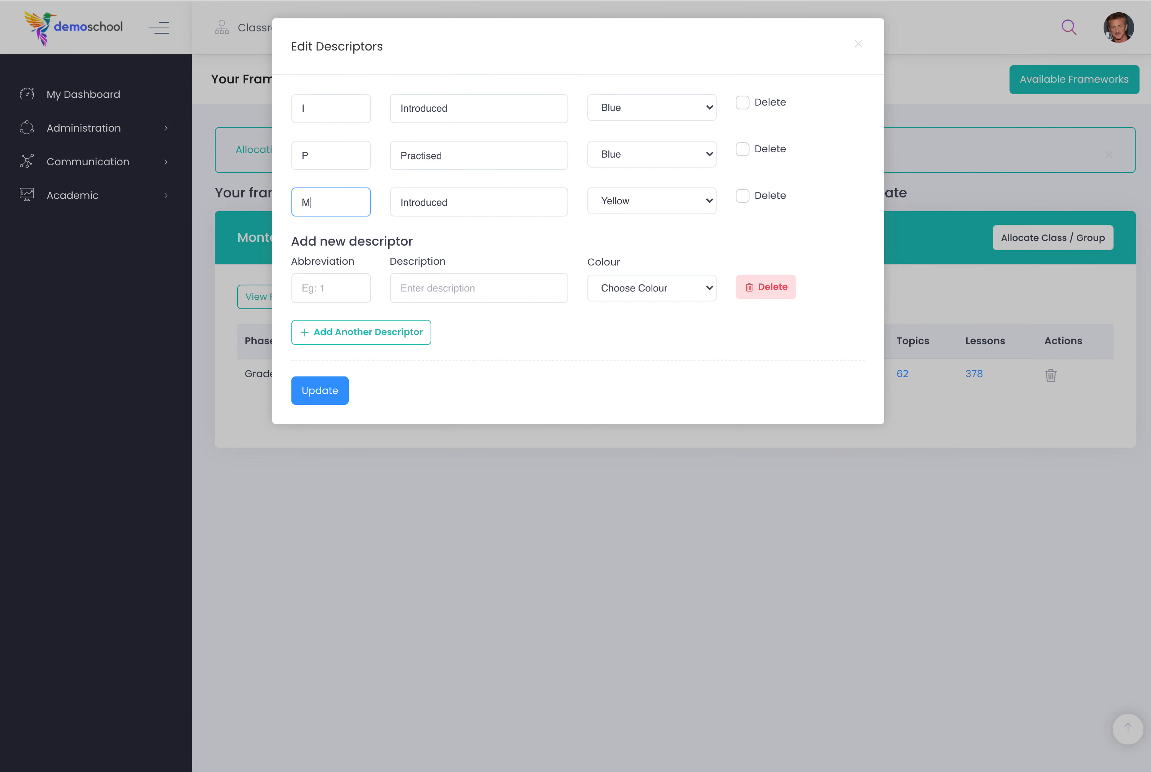
drag(491, 202, 318, 191)
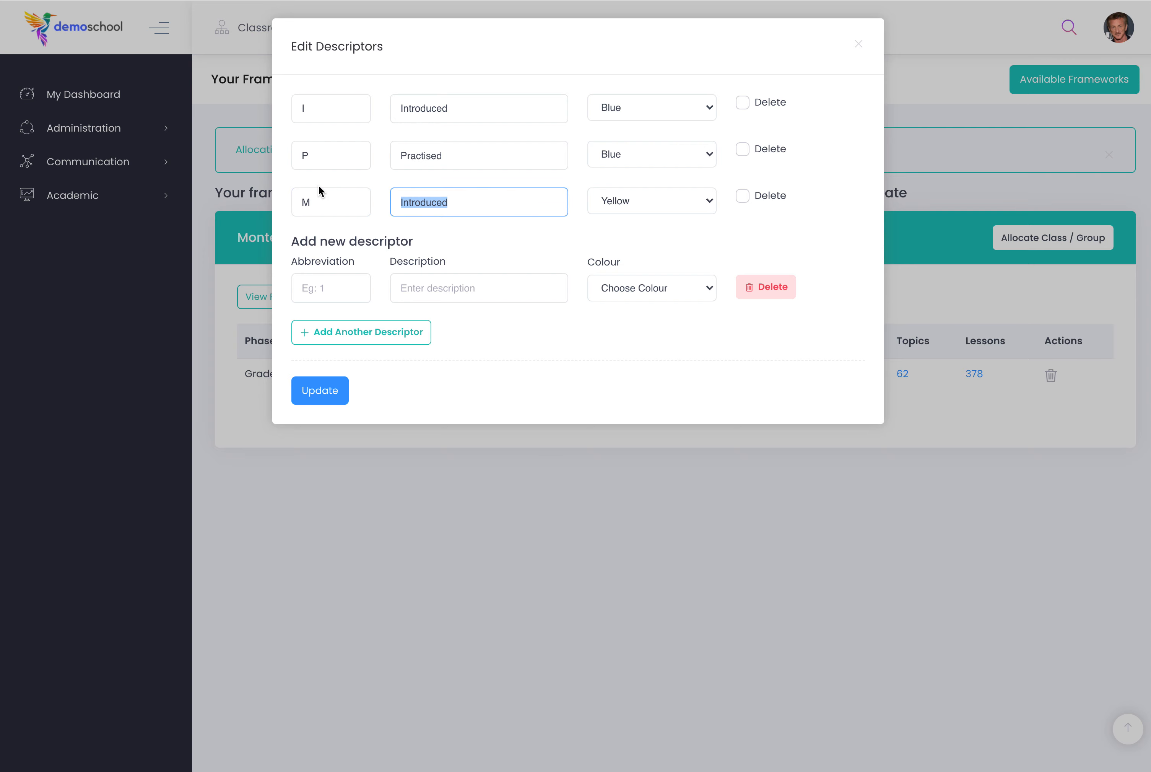
text(Mastered)
click(671, 205)
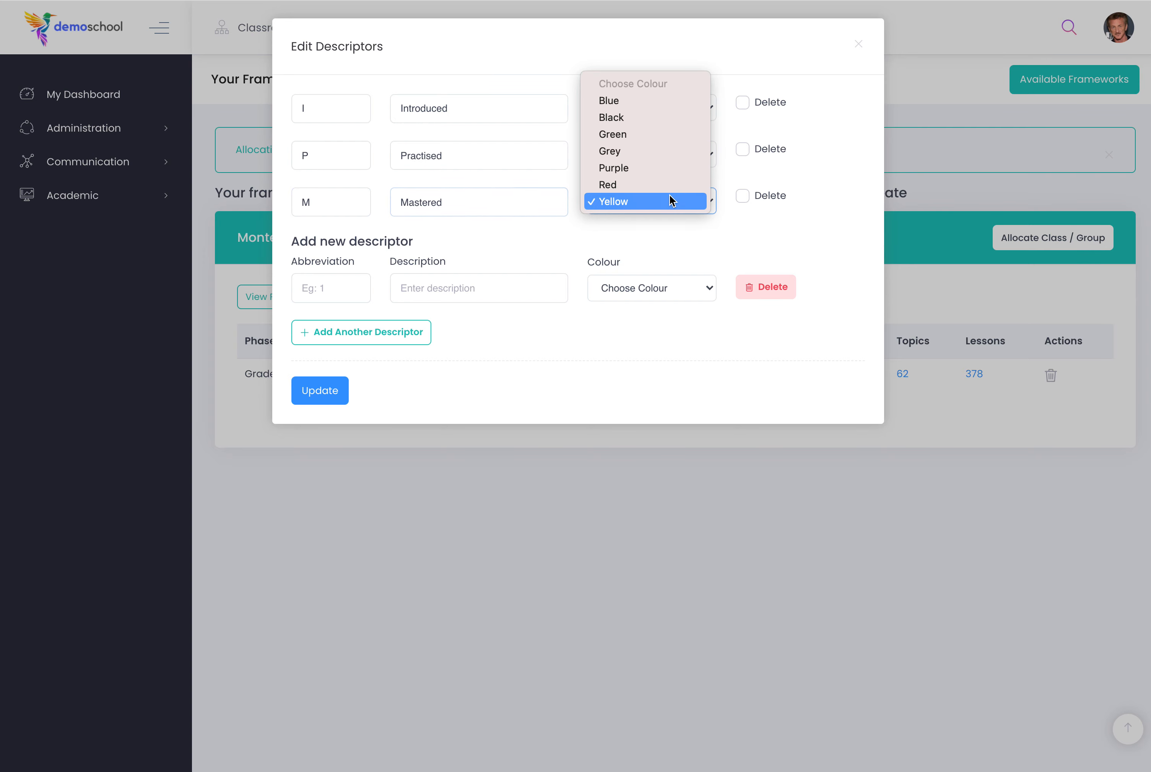
click(634, 130)
Set the Practised descriptor's colour to Purple and save the updated descriptors.
click(638, 155)
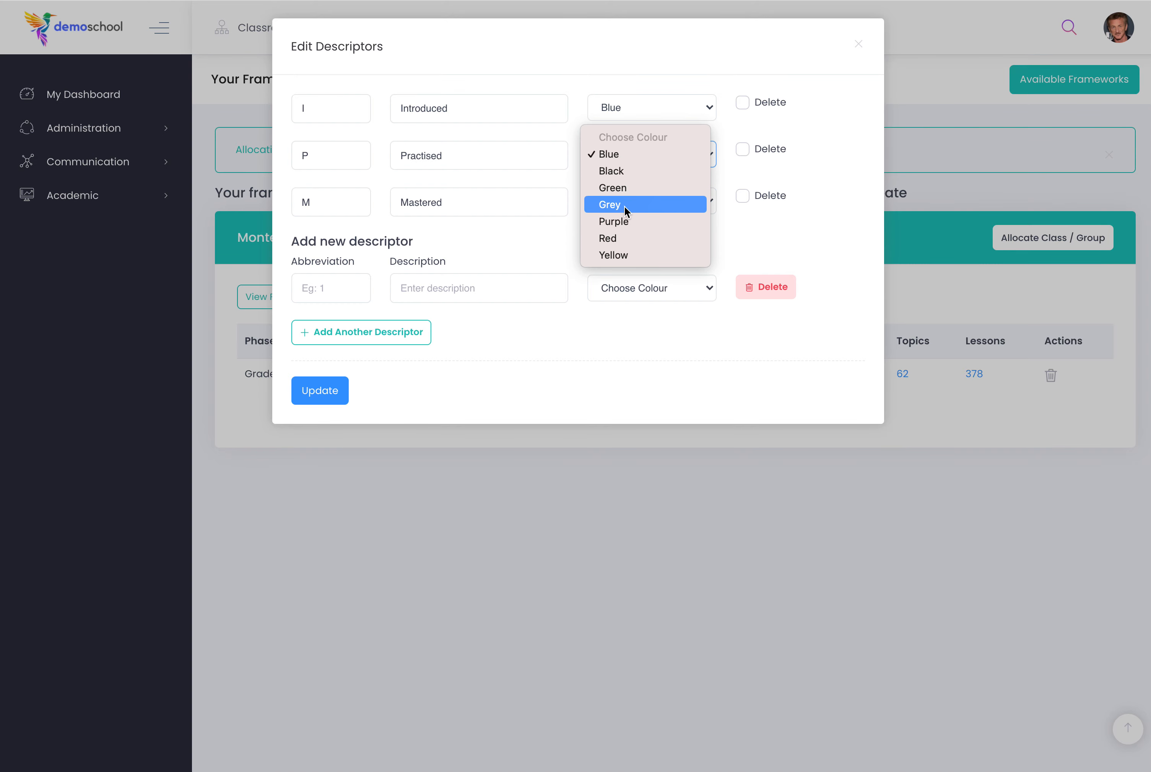
click(623, 220)
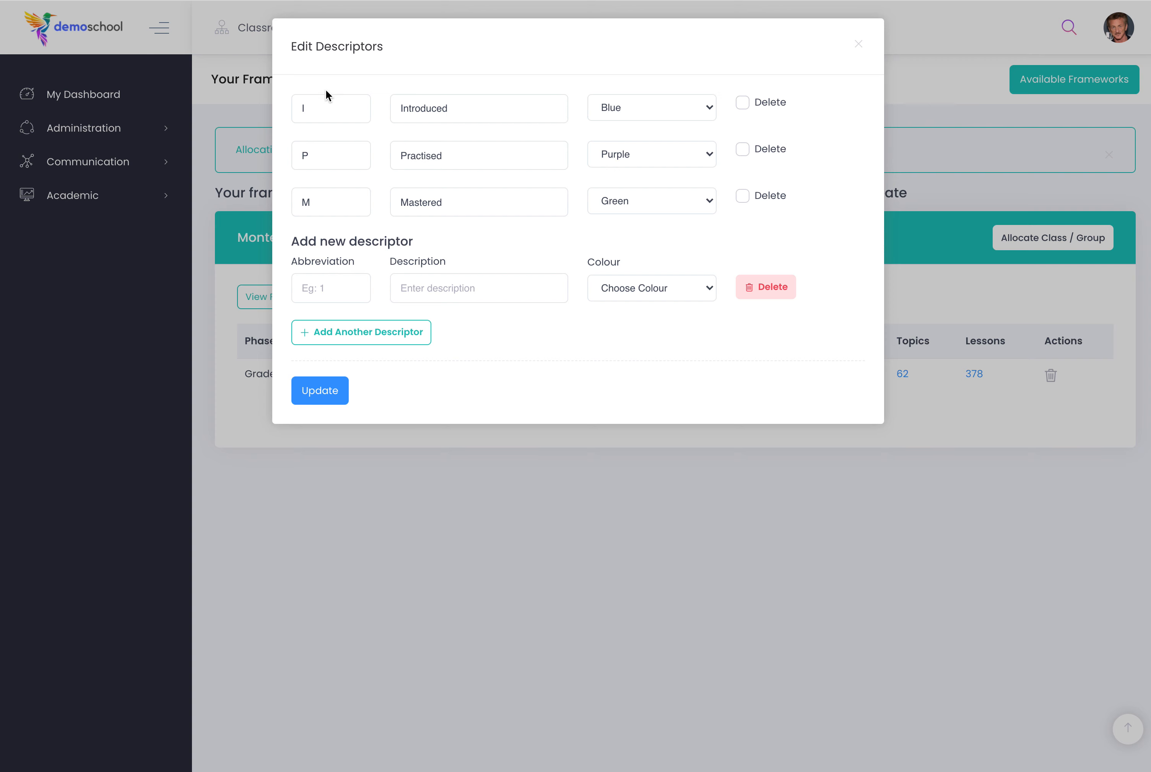
click(327, 401)
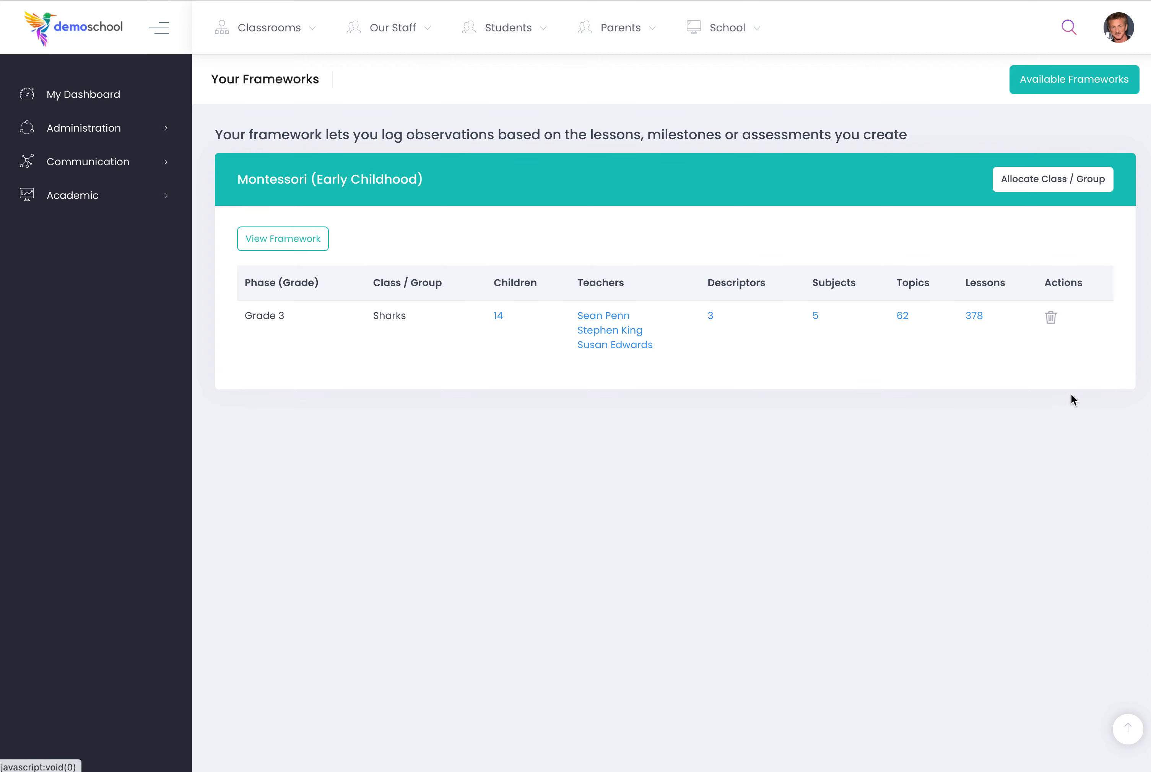
Open the lessons overview of the Sharks framework allocation and go to the Culture subject's topics.
click(973, 317)
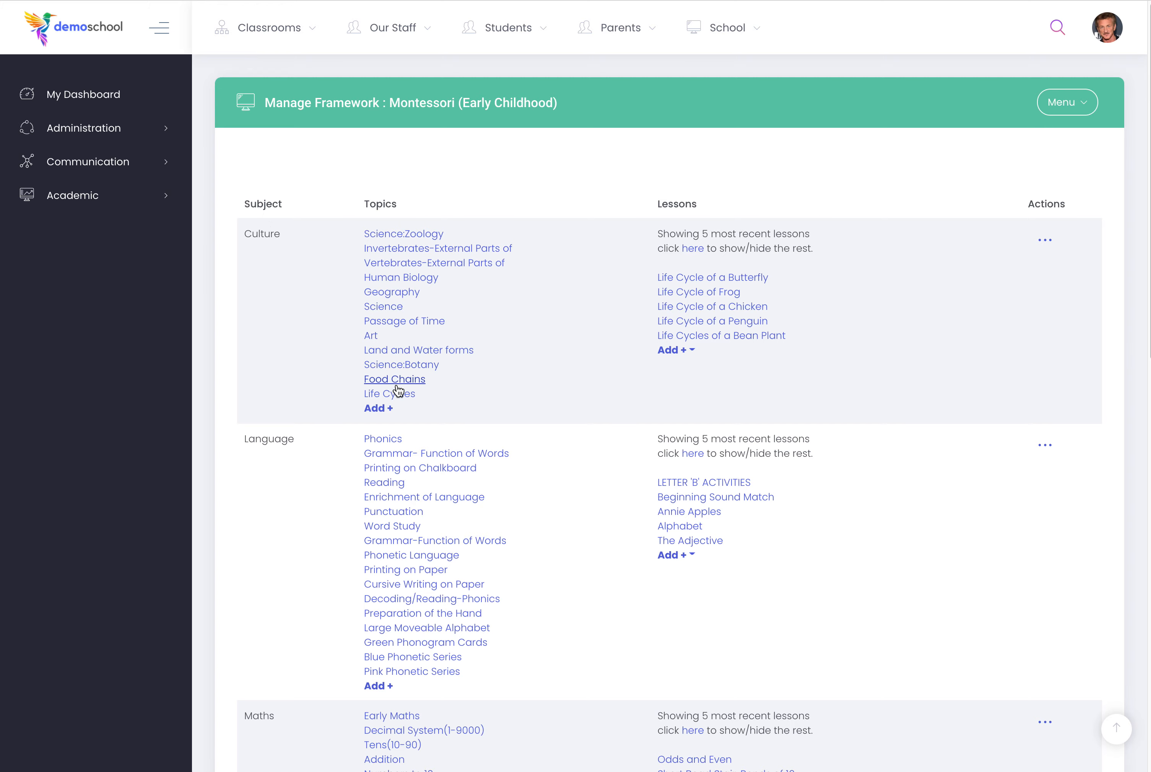
scroll(397, 391, down, 10)
scroll(393, 394, up, 10)
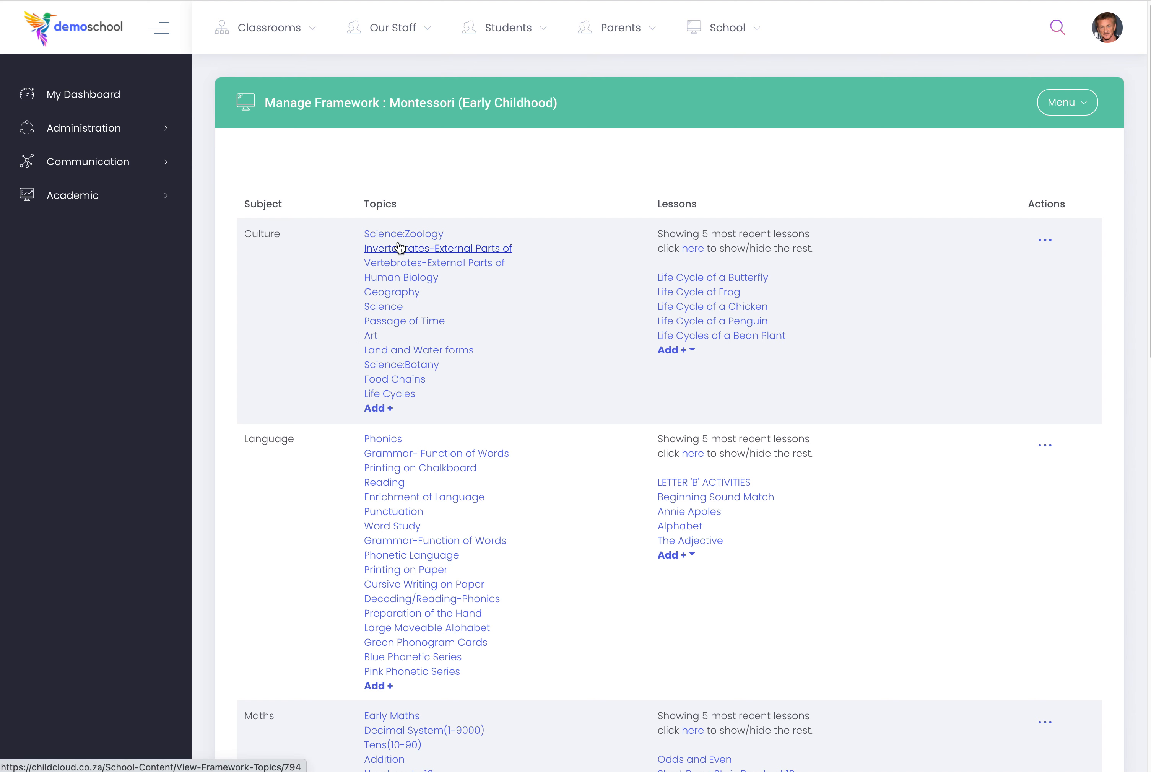
click(373, 336)
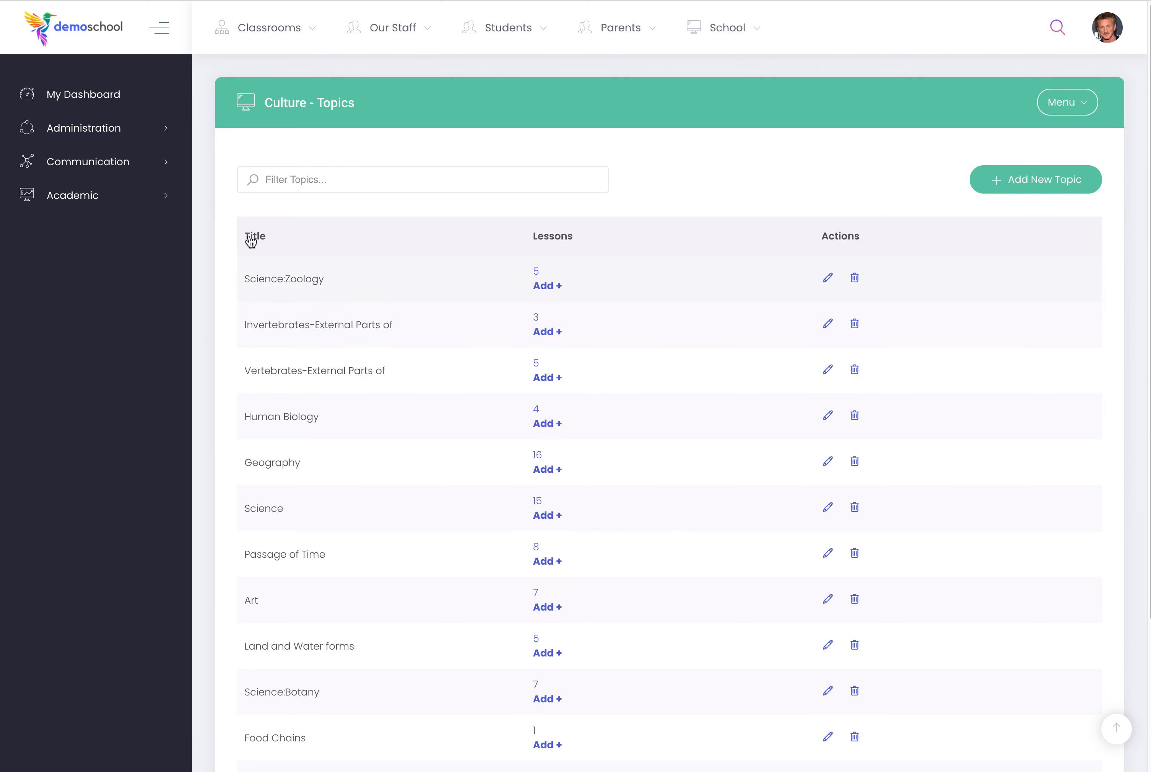
Open the lessons of the Life Cycles topic.
scroll(520, 346, down, 3)
scroll(517, 411, down, 2)
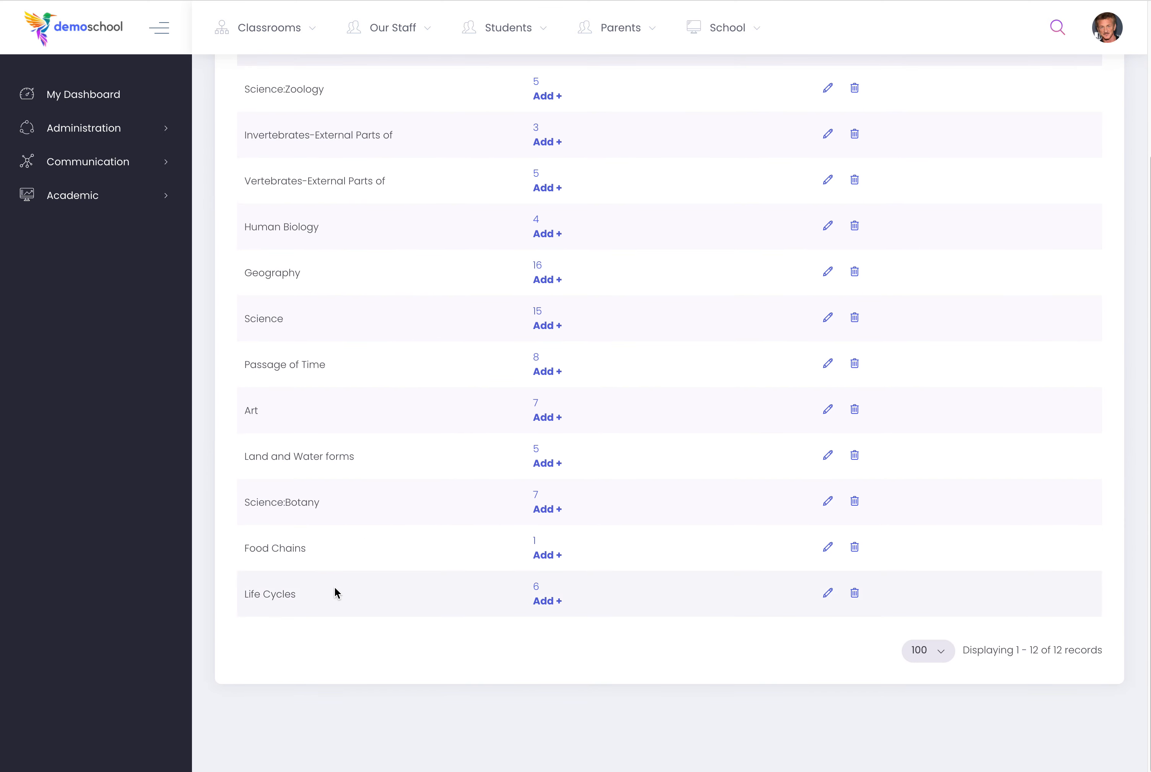
click(536, 589)
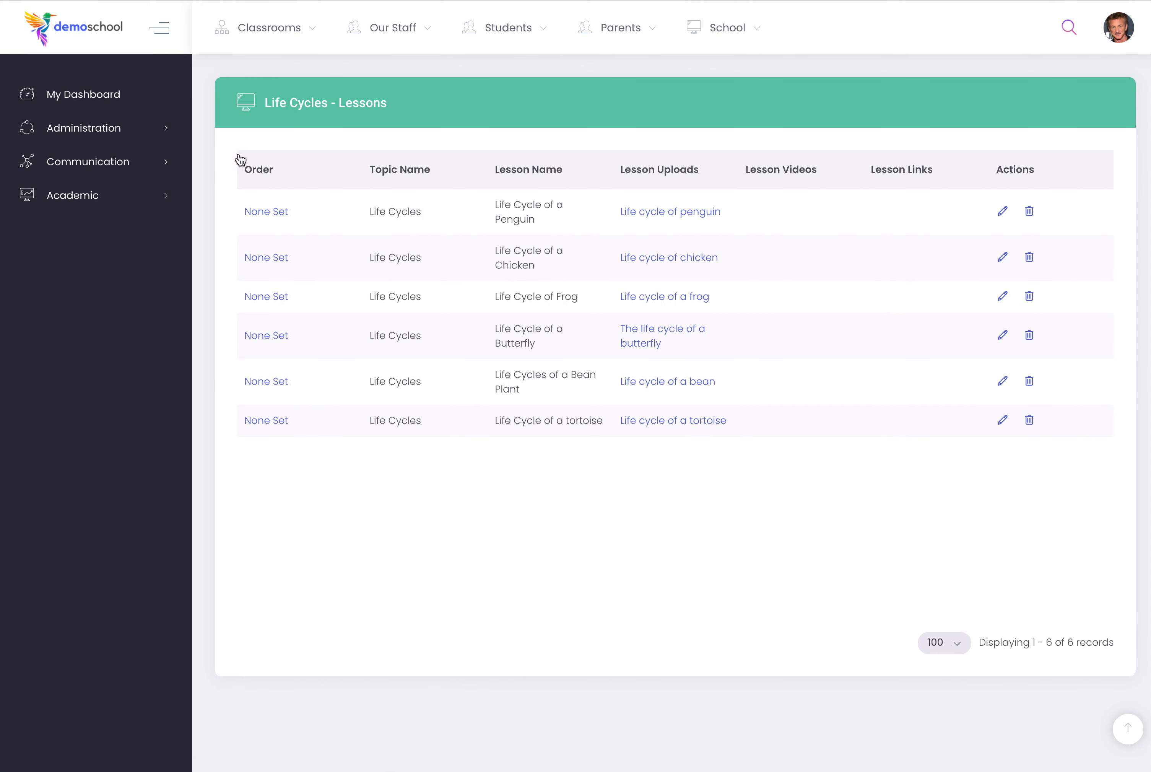
Reorder the Life Cycles lessons to Chicken, Butterfly, Frog, tortoise, Bean Plant, Penguin and finish the ordering.
click(282, 212)
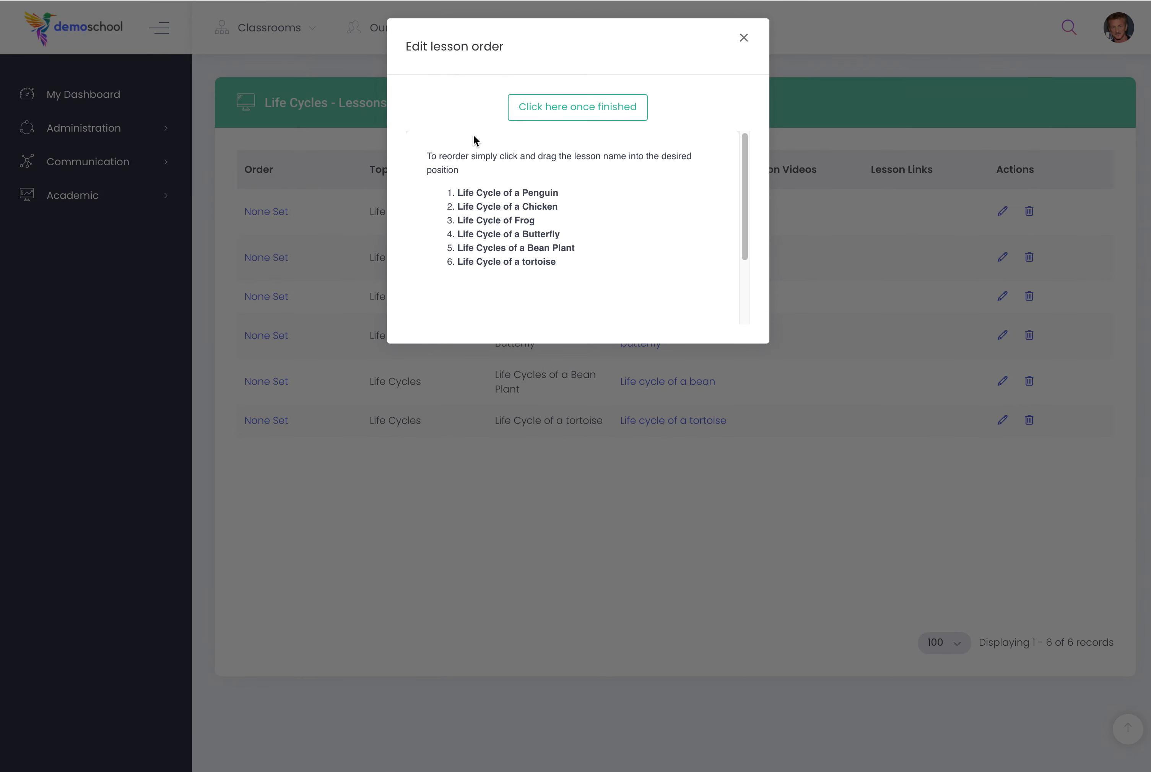
drag(528, 192, 513, 251)
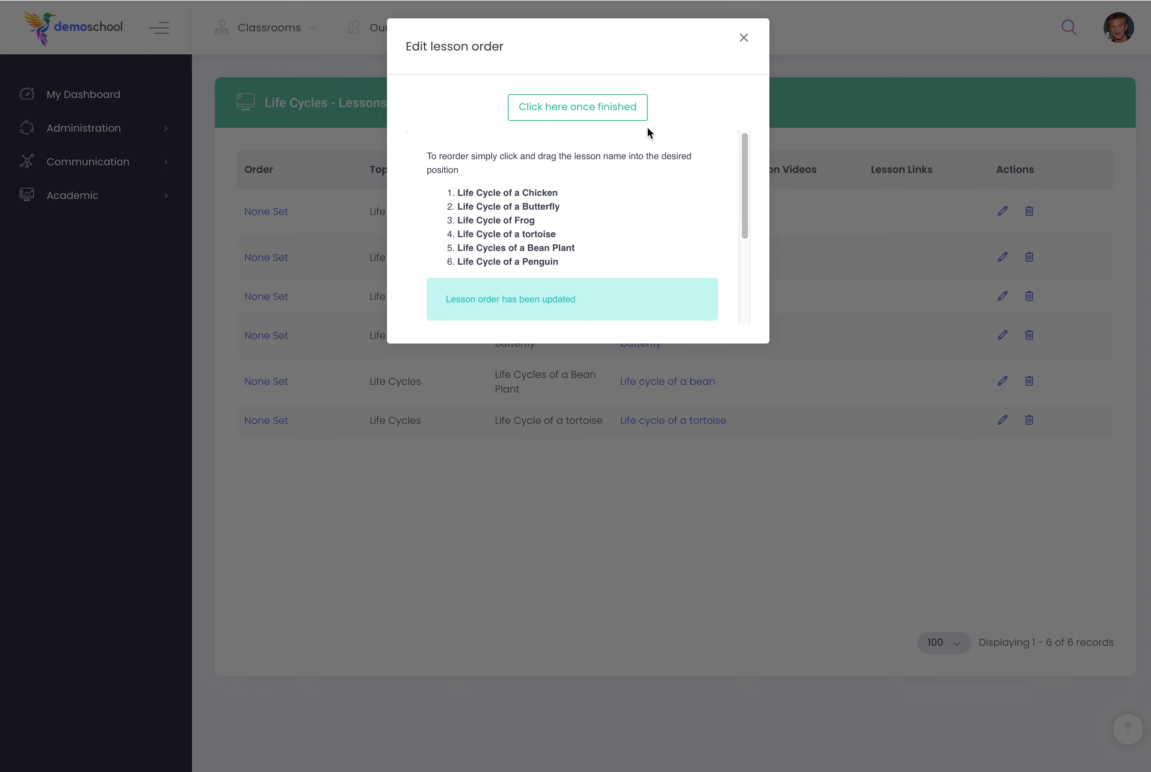
click(574, 109)
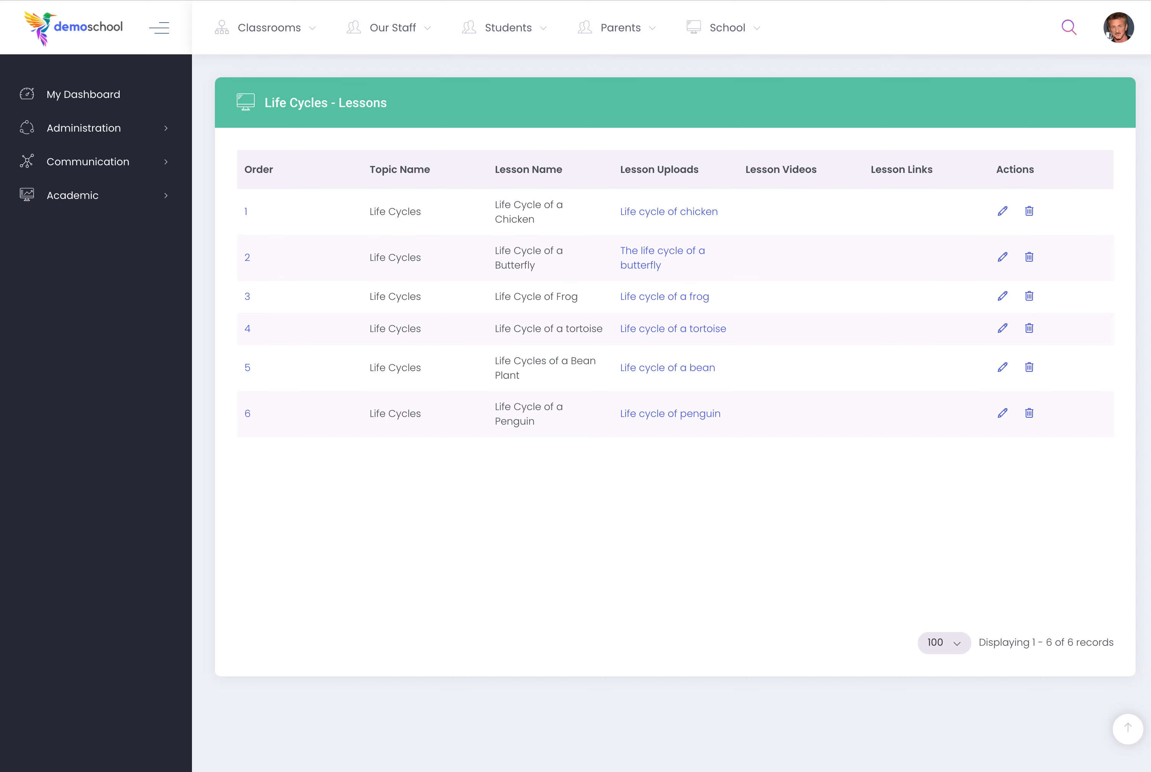
Go to the Learning Progress page of the academic record keeping.
click(62, 195)
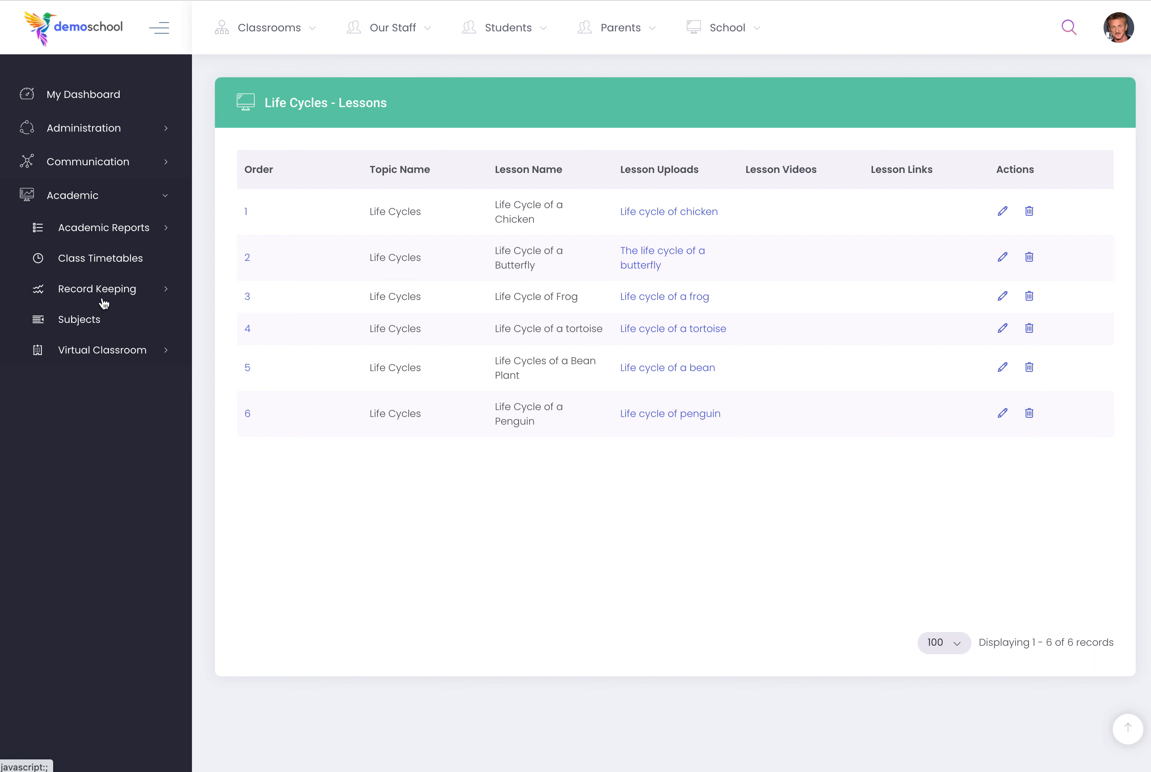
click(103, 301)
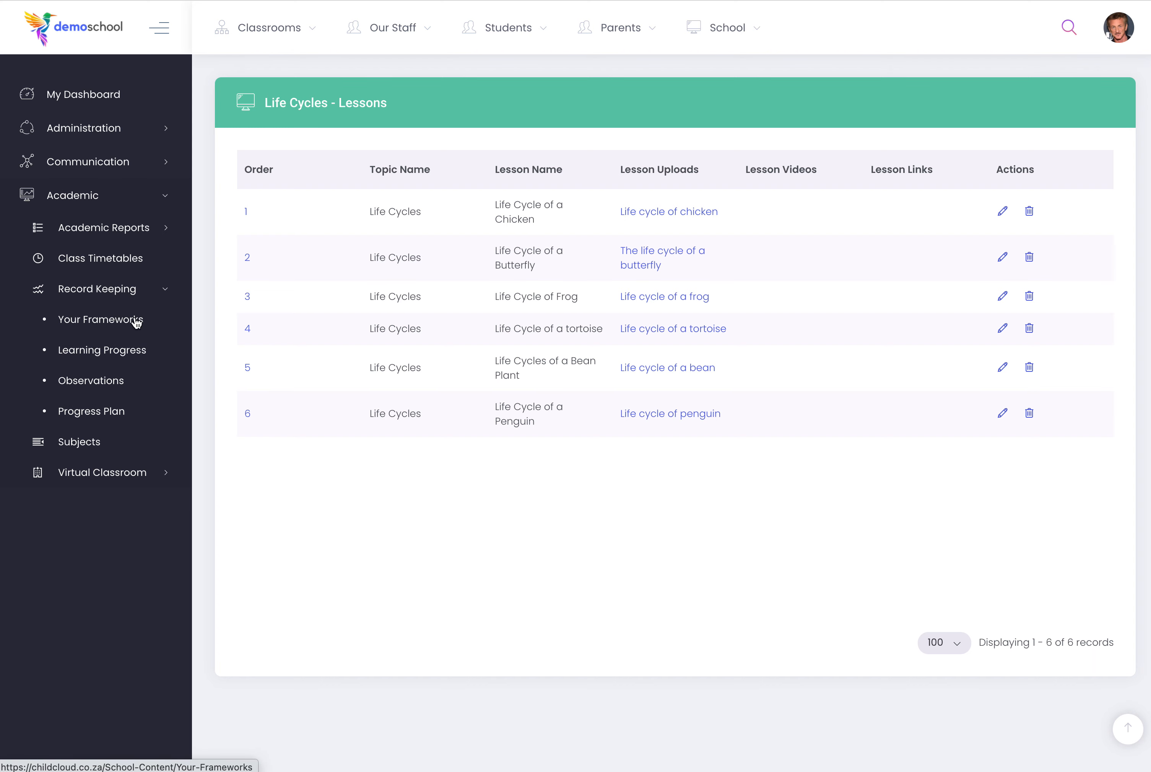
click(86, 350)
Show the Sharks classroom's learning progress for Montessori (Early Childhood), sorted by first name, and expand the Culture subject's Art topic.
click(297, 147)
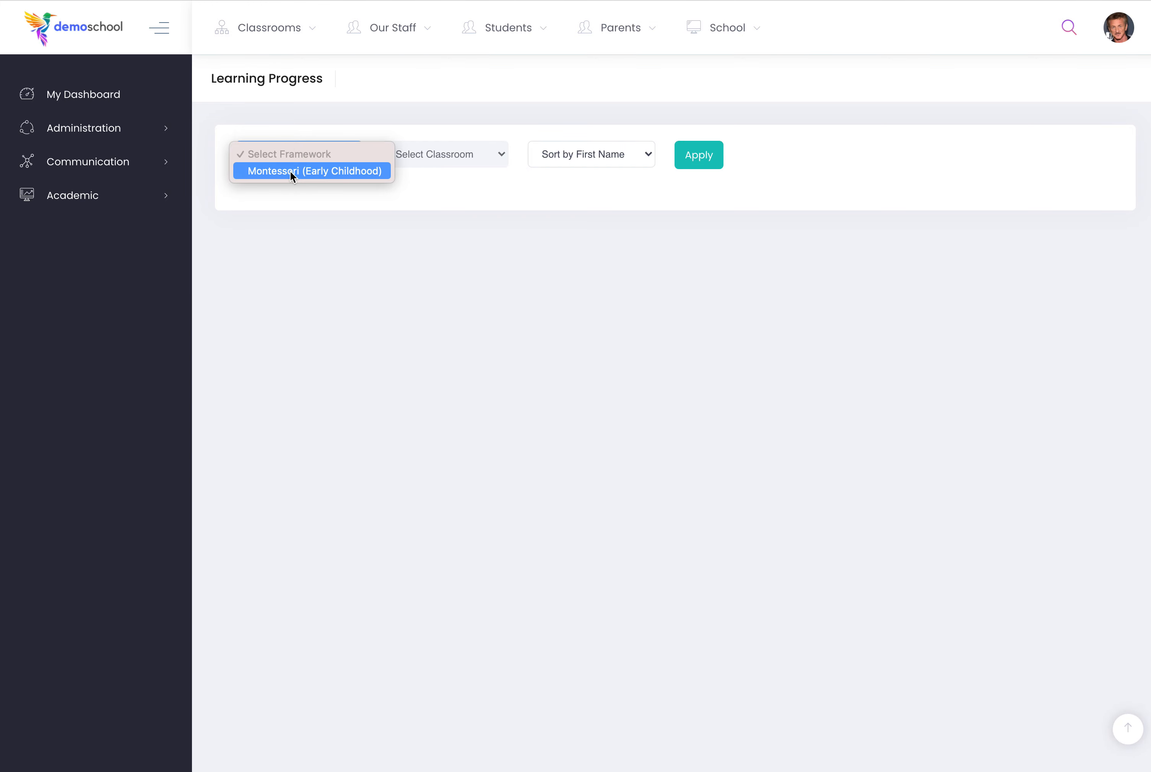
click(296, 171)
click(449, 151)
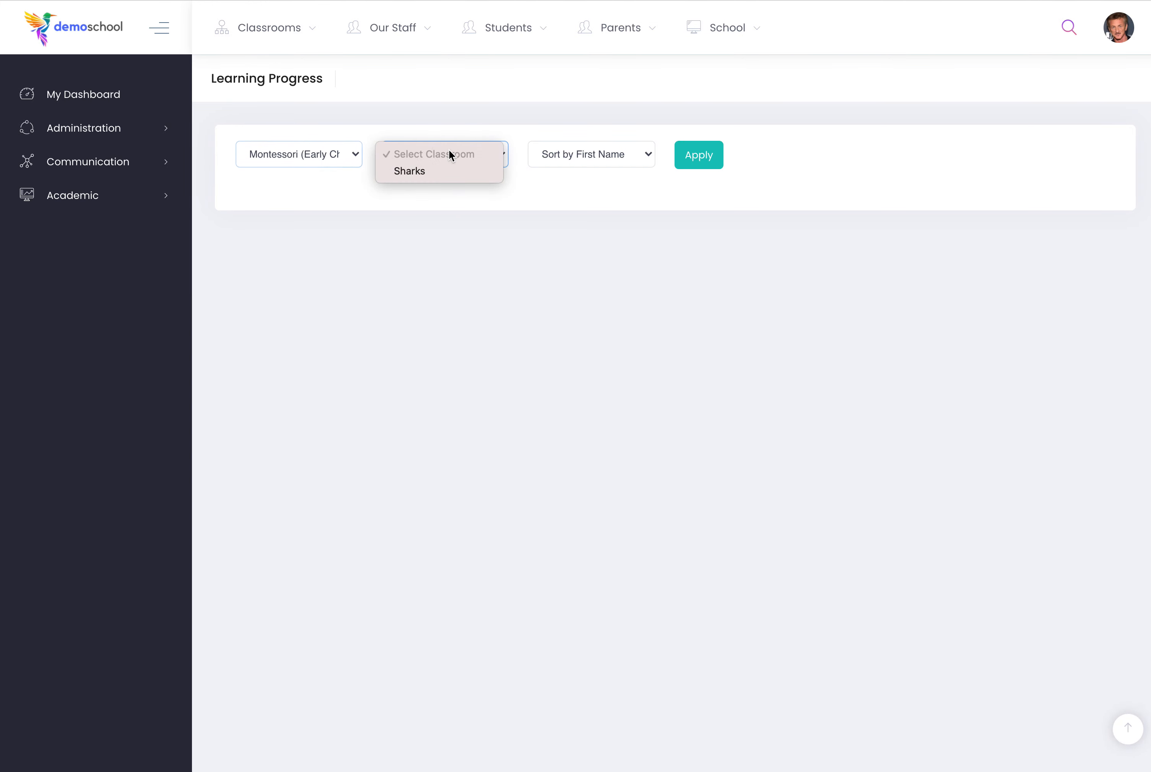
click(420, 171)
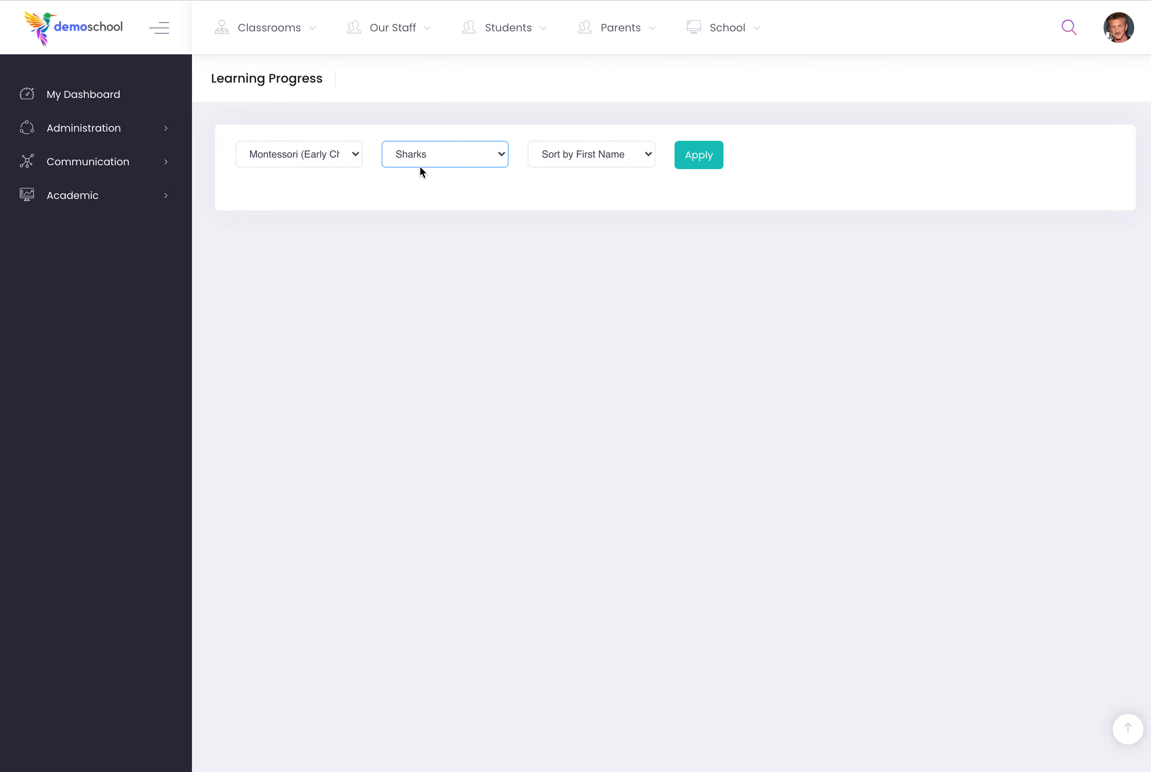
click(609, 161)
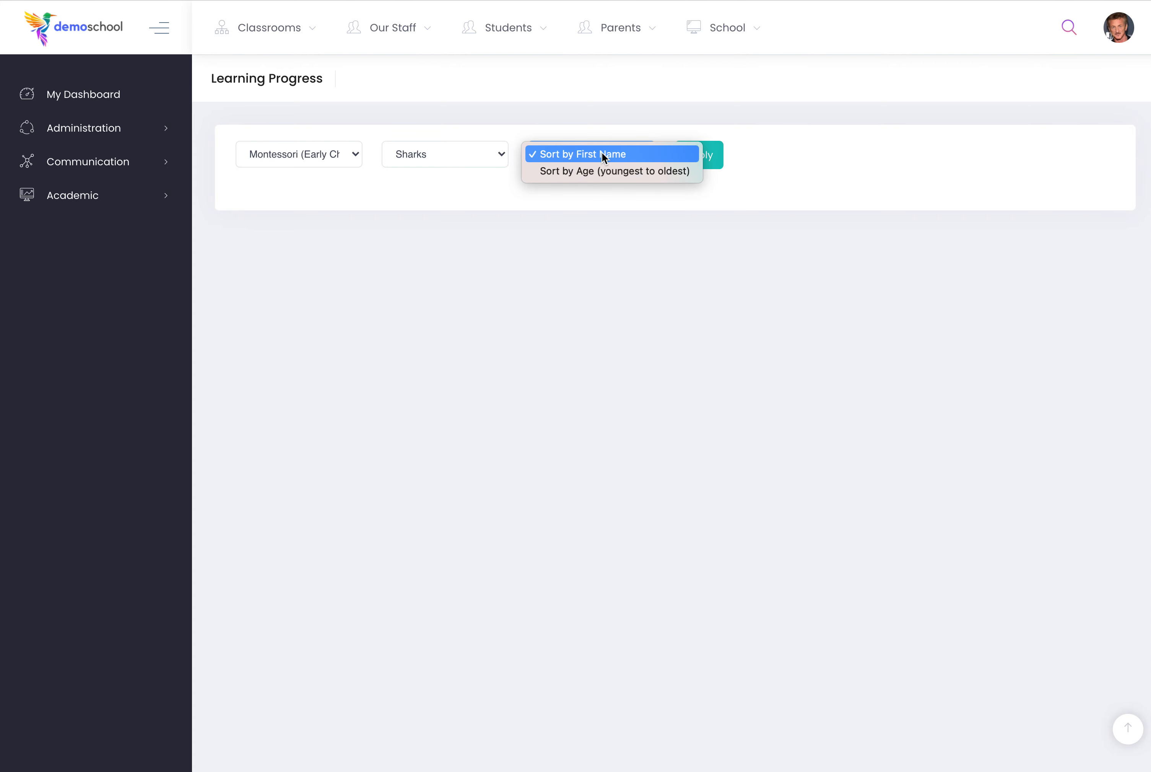
click(622, 156)
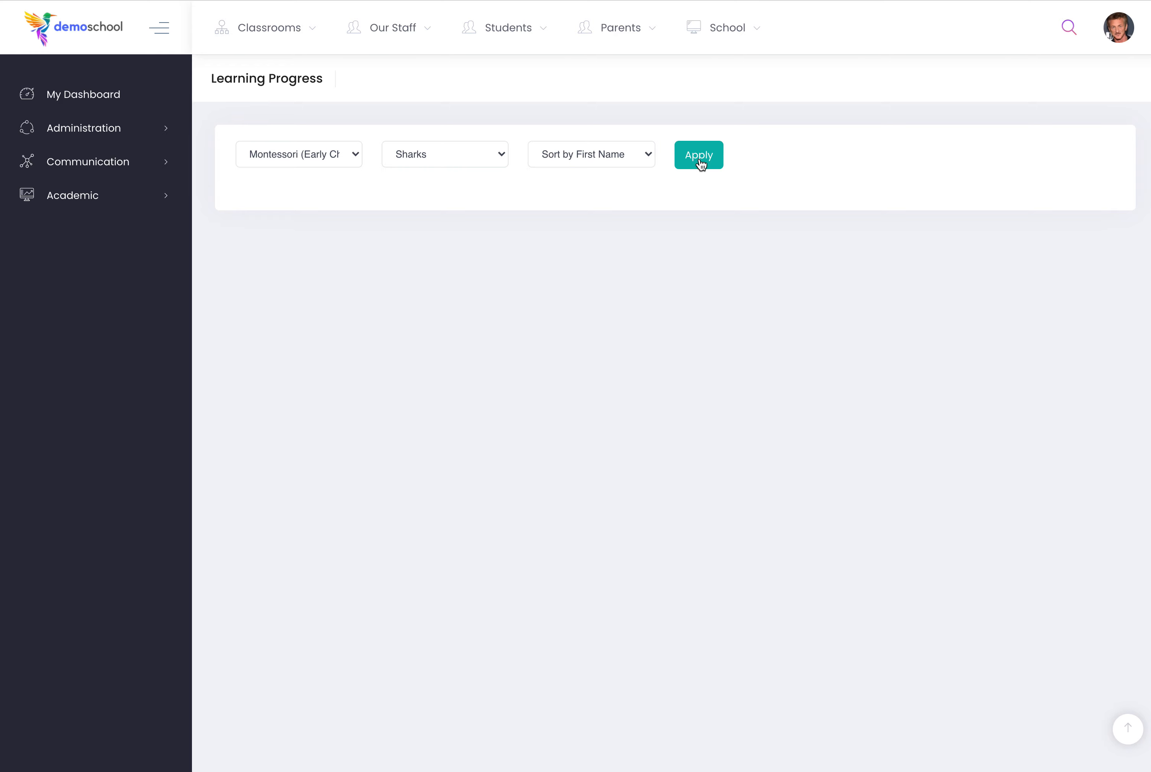
click(700, 164)
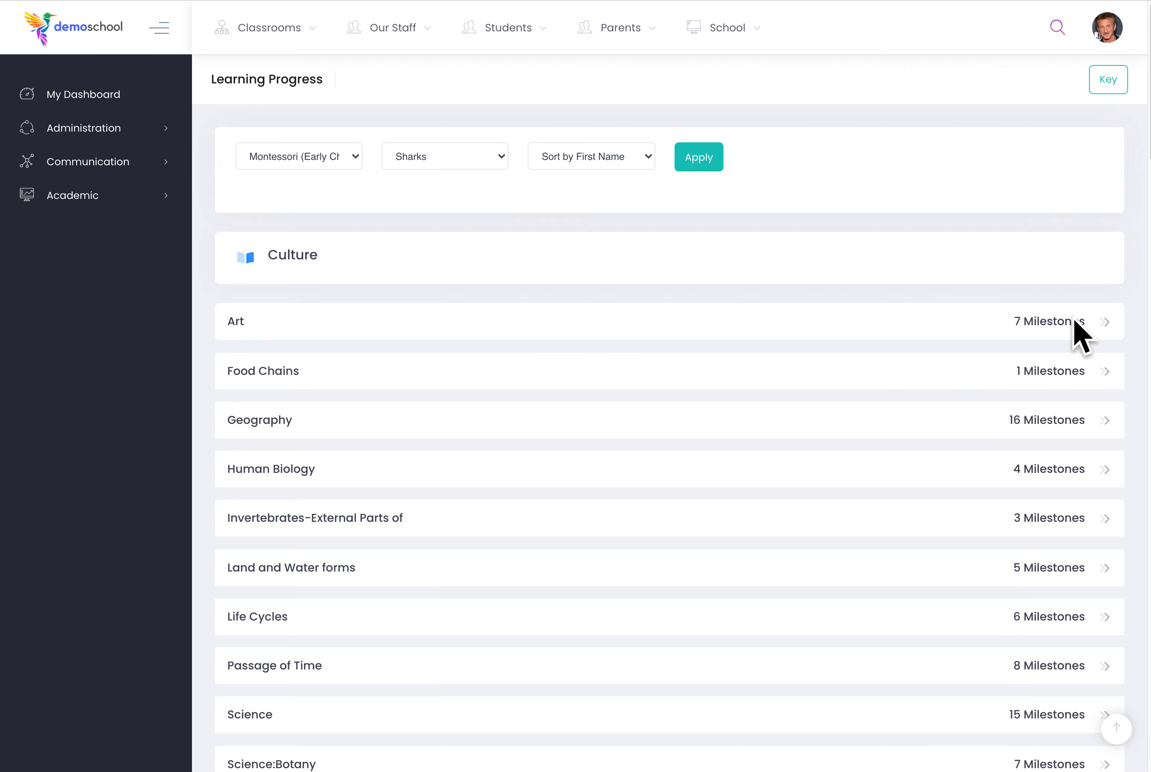
click(280, 329)
scroll(280, 335, down, 2)
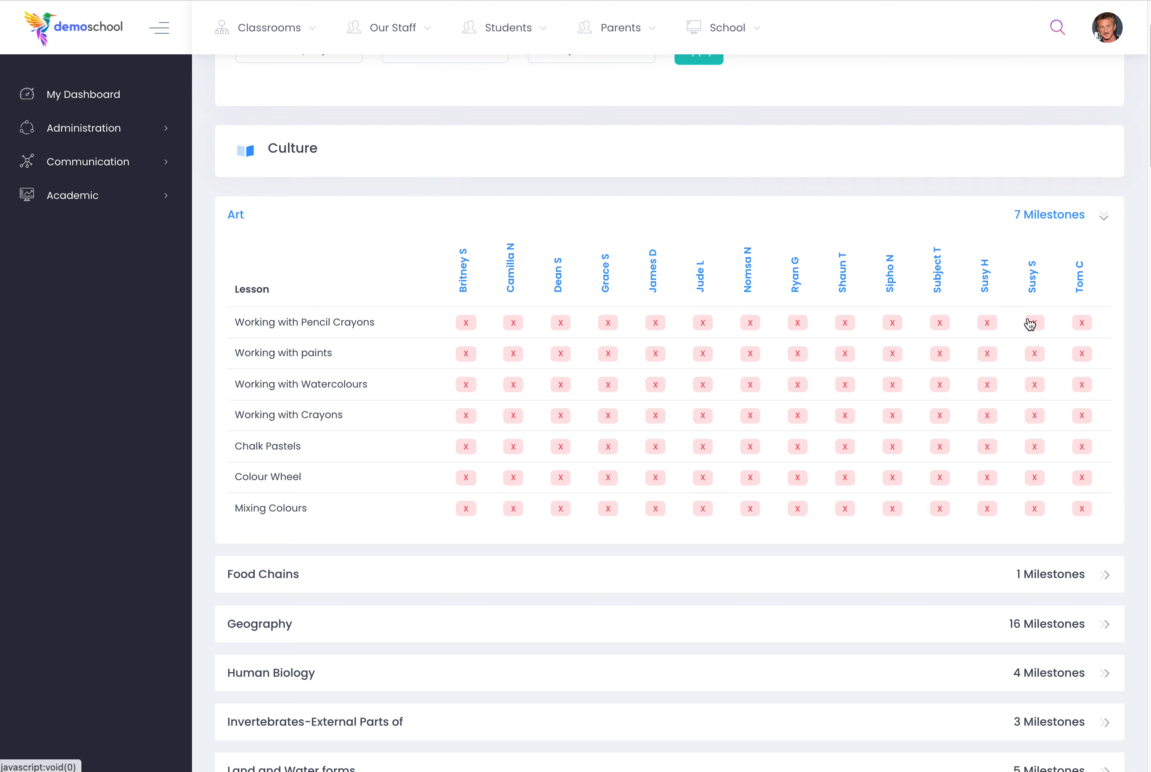
View the key of competence levels for the learning progress grid and close it.
scroll(1006, 441, up, 2)
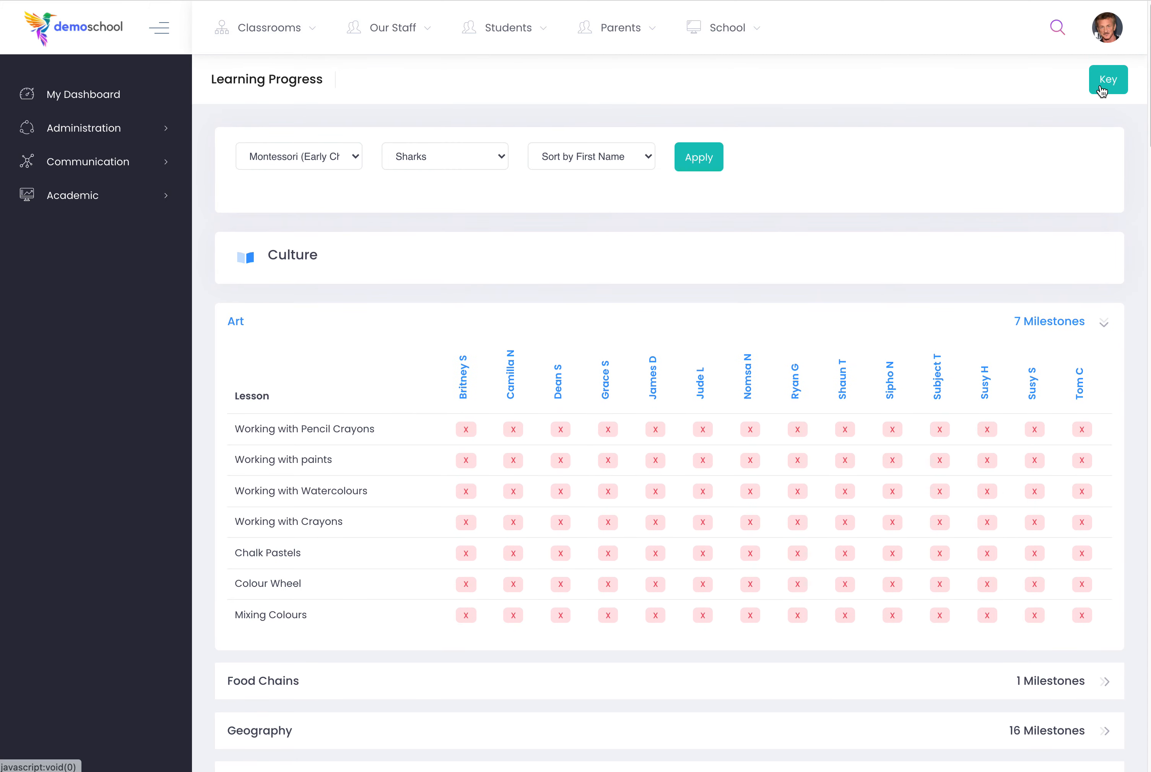
click(1100, 84)
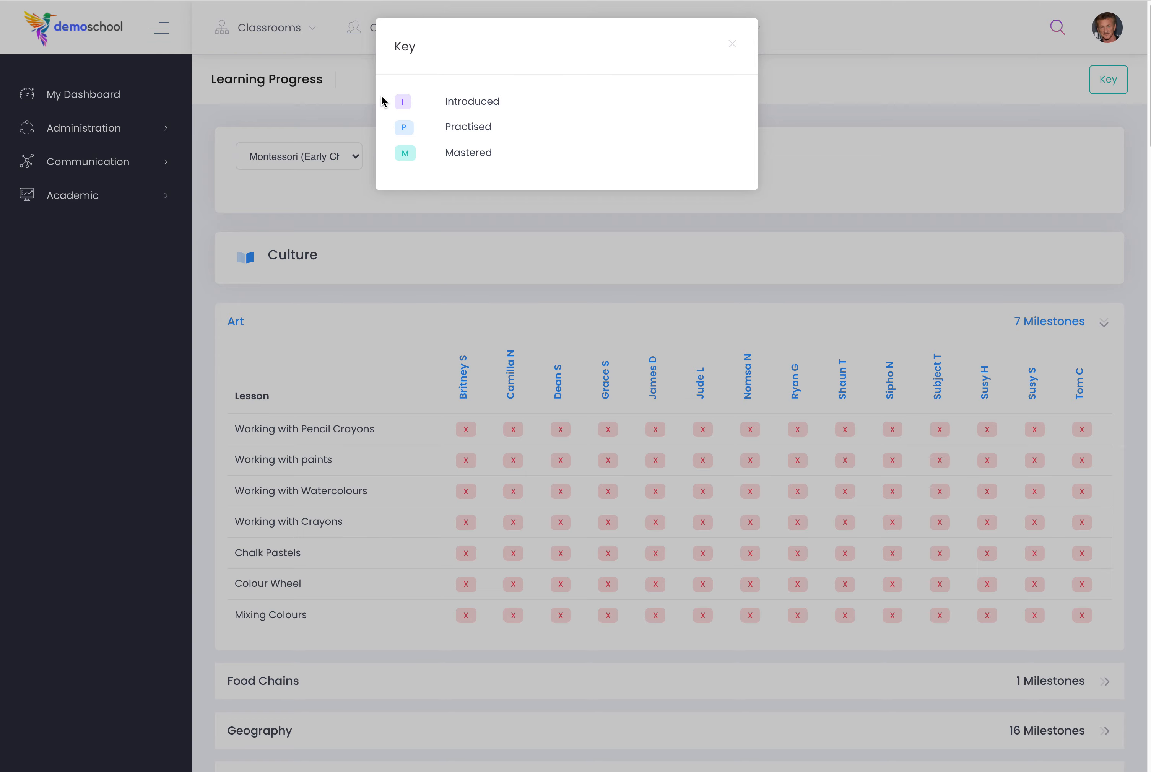
click(732, 44)
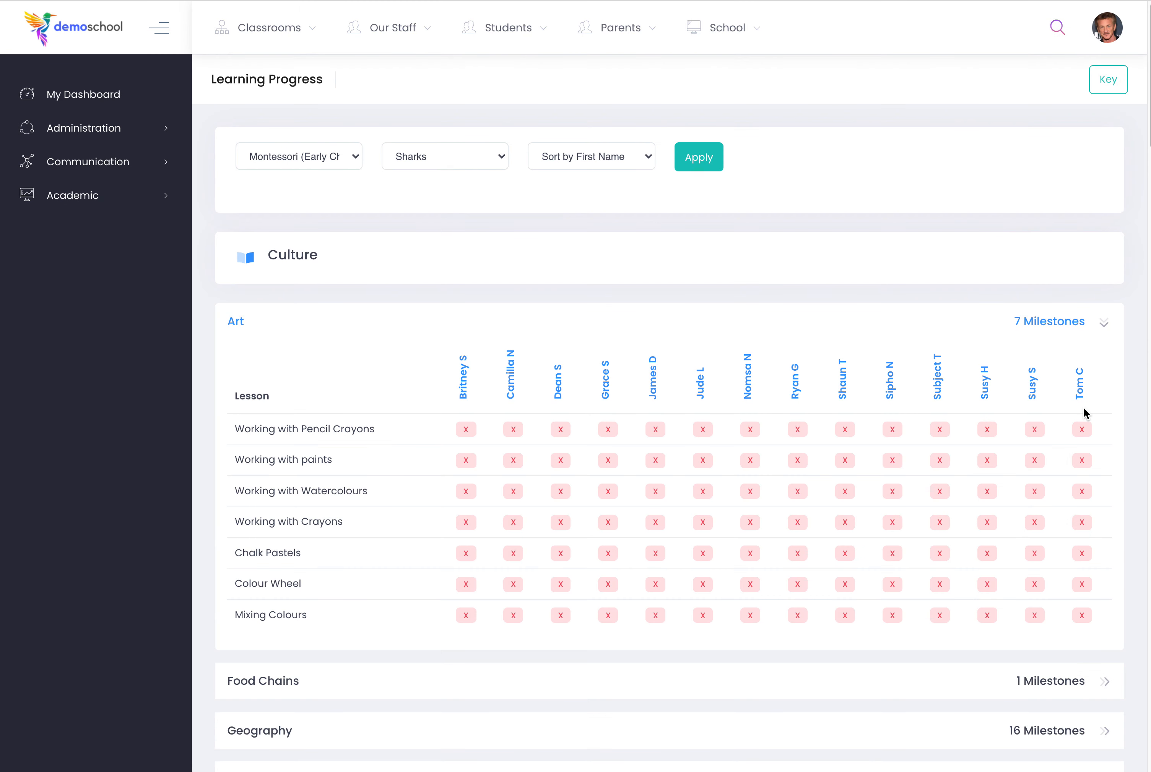
Start an observation report for Working with Pencil Crayons, selecting the first child in the last row and the third child in the second row.
click(987, 433)
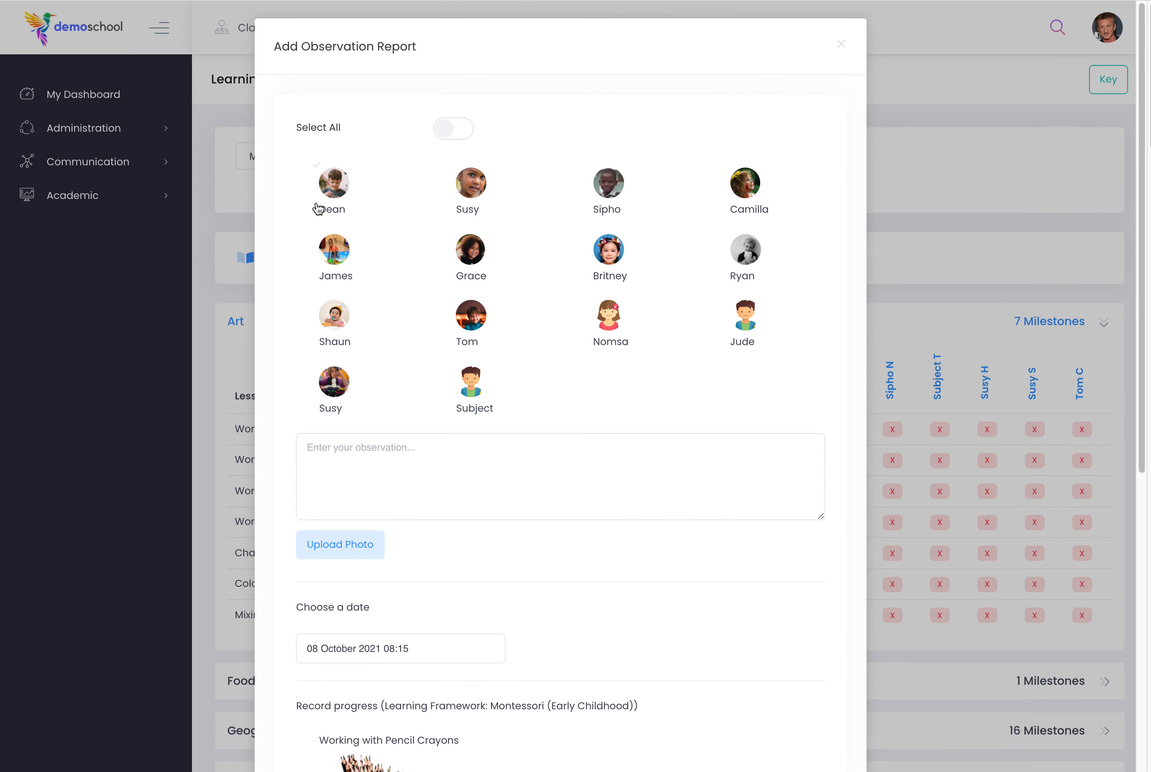
click(453, 128)
click(452, 128)
click(340, 385)
click(616, 247)
Set the observation's competence level to Introduced and upload the report without an observation text or photo.
scroll(390, 385, down, 3)
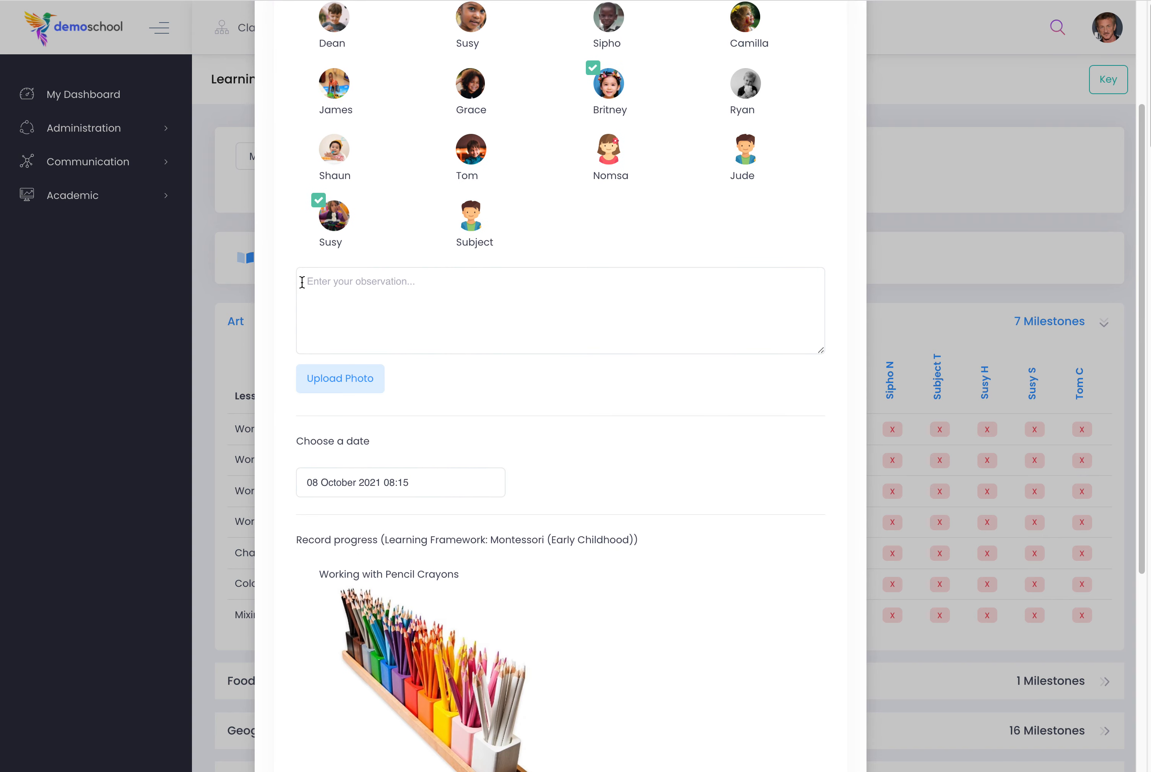
click(413, 283)
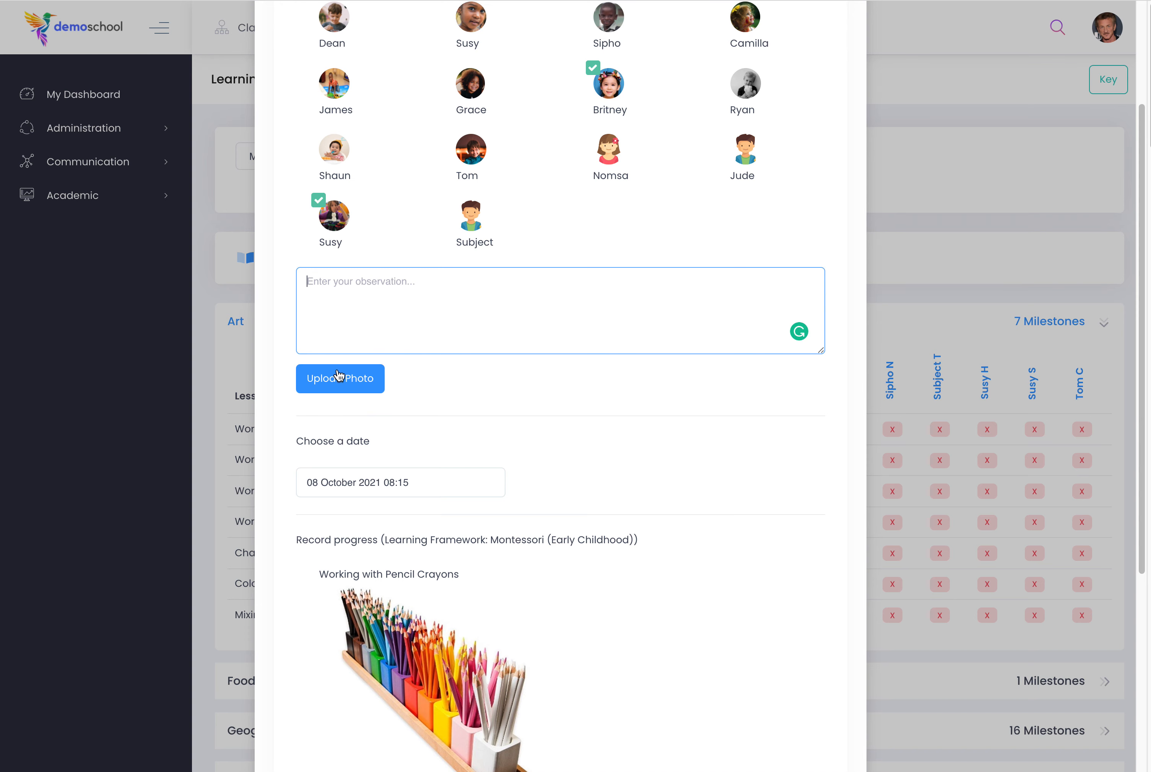
scroll(504, 420, down, 2)
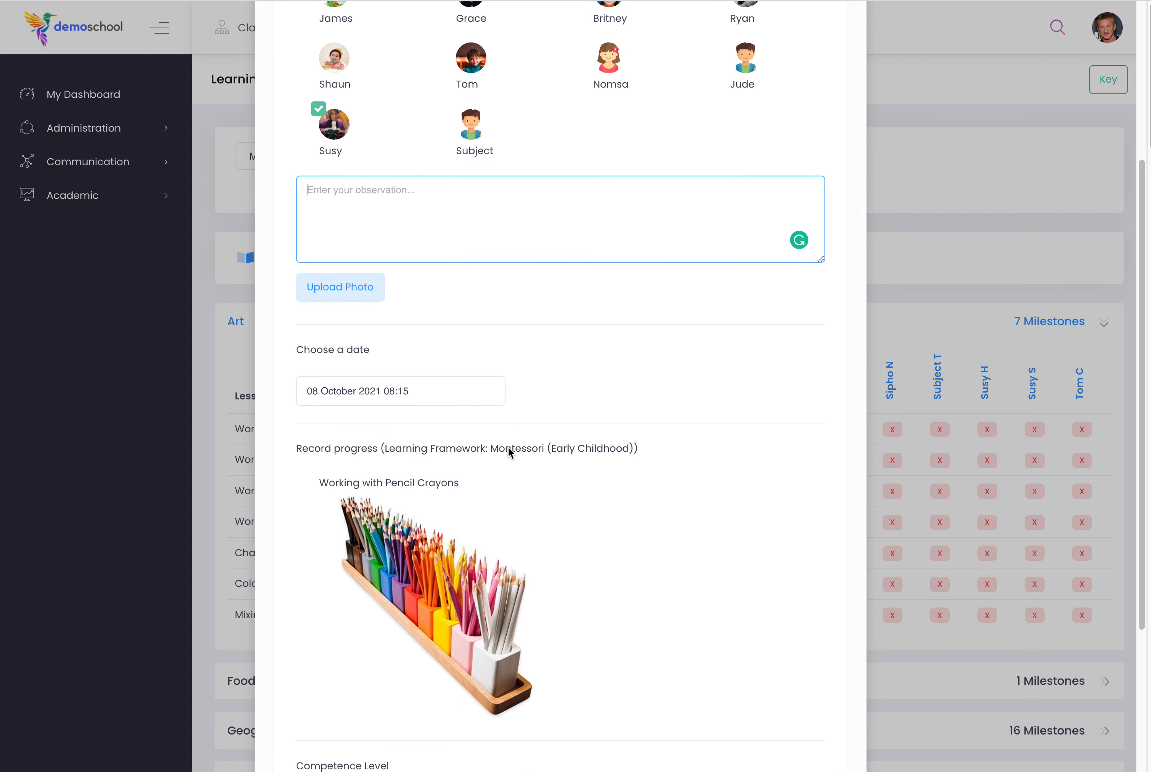
scroll(508, 446, down, 5)
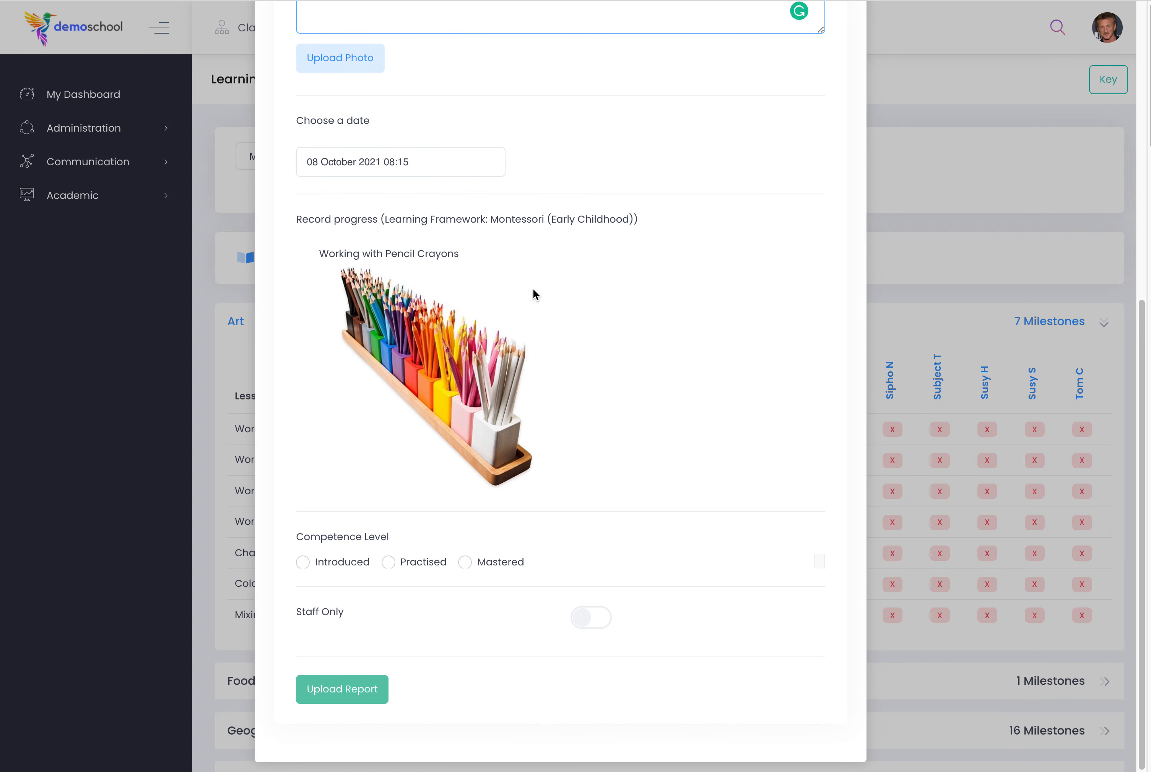
scroll(605, 446, down, 1)
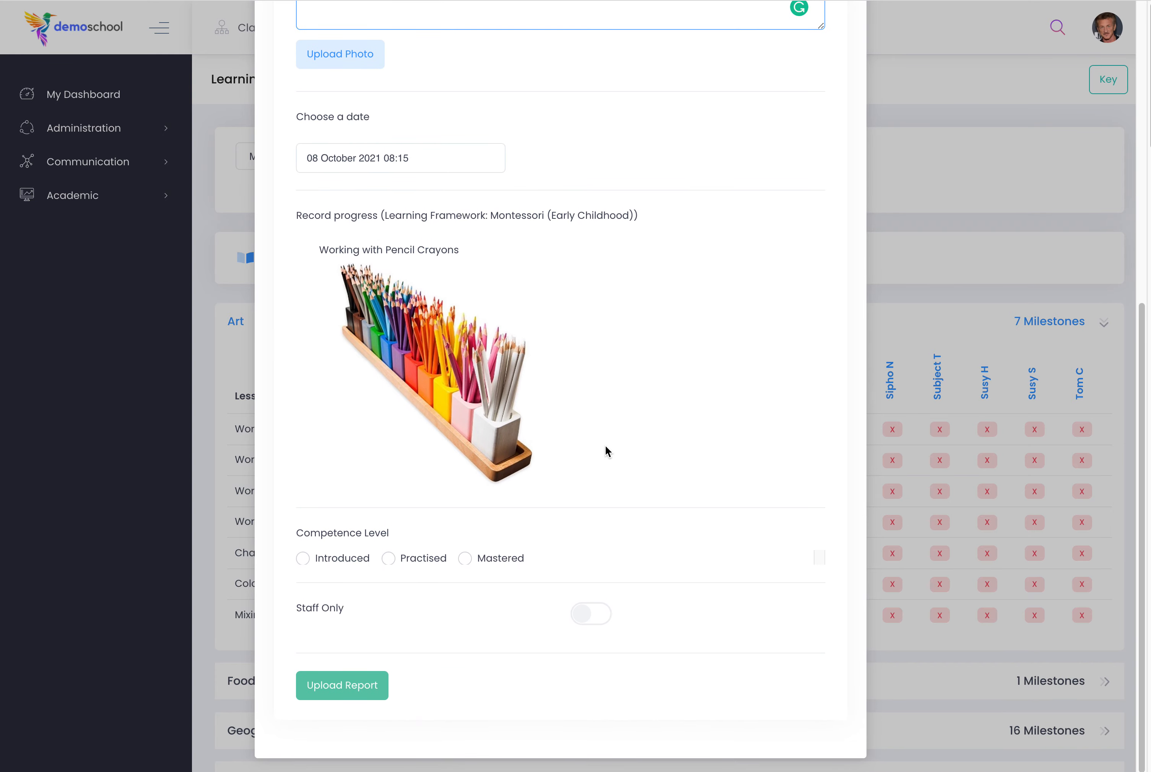
click(316, 561)
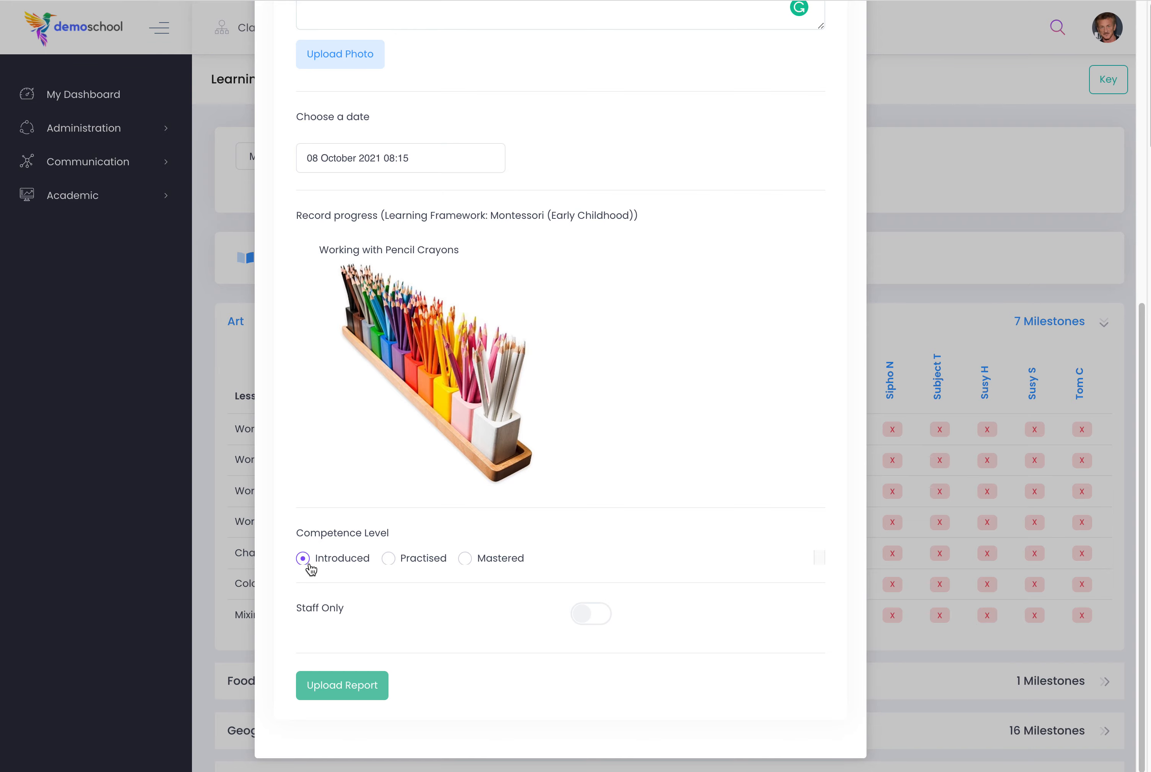
scroll(312, 567, up, 10)
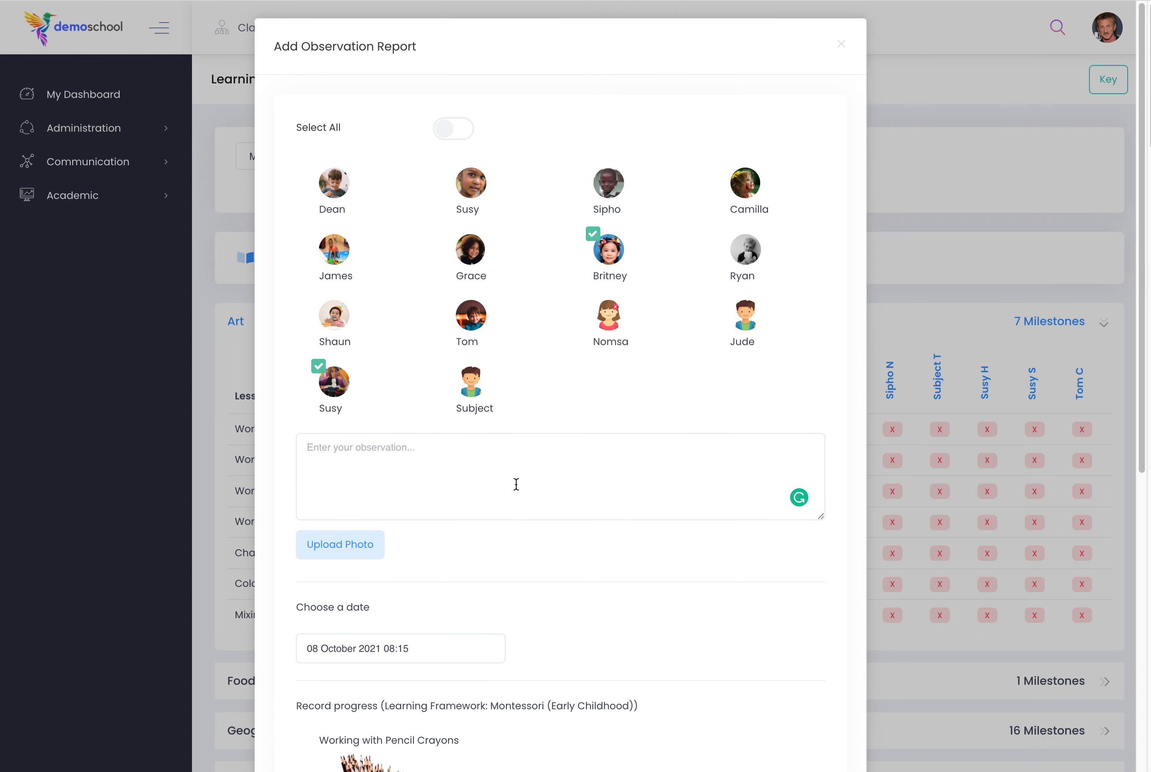
scroll(516, 484, down, 10)
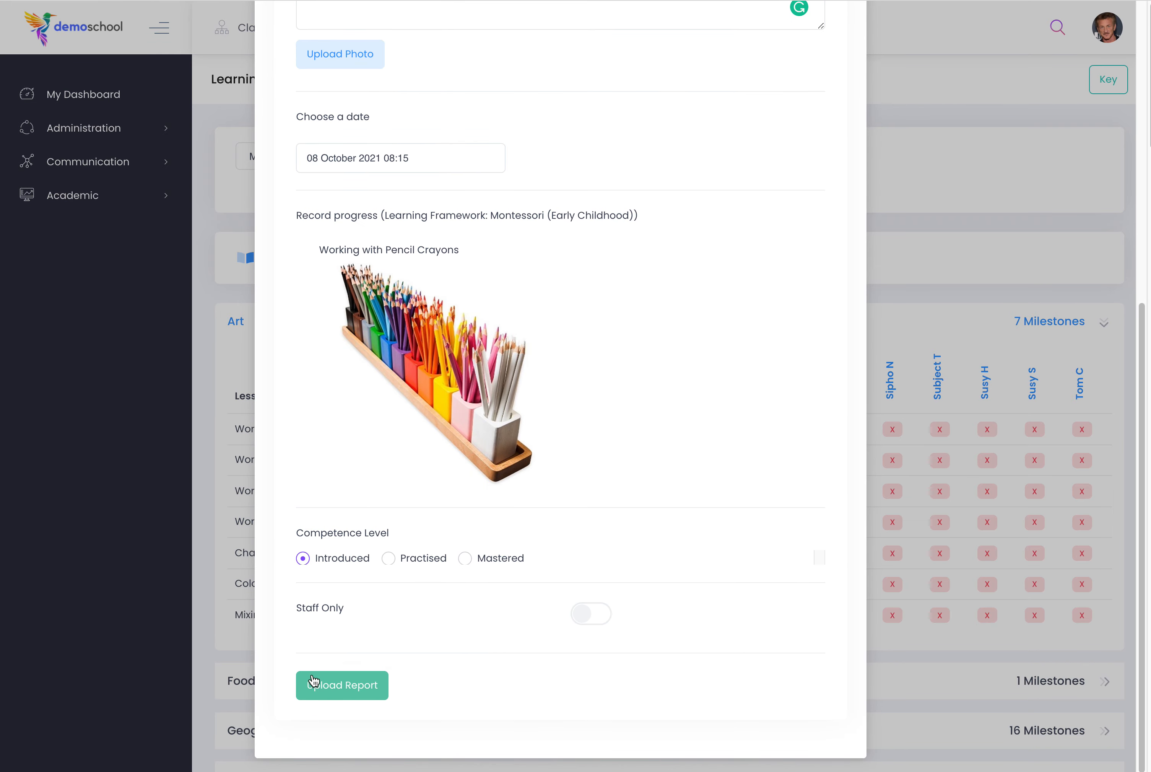
click(364, 685)
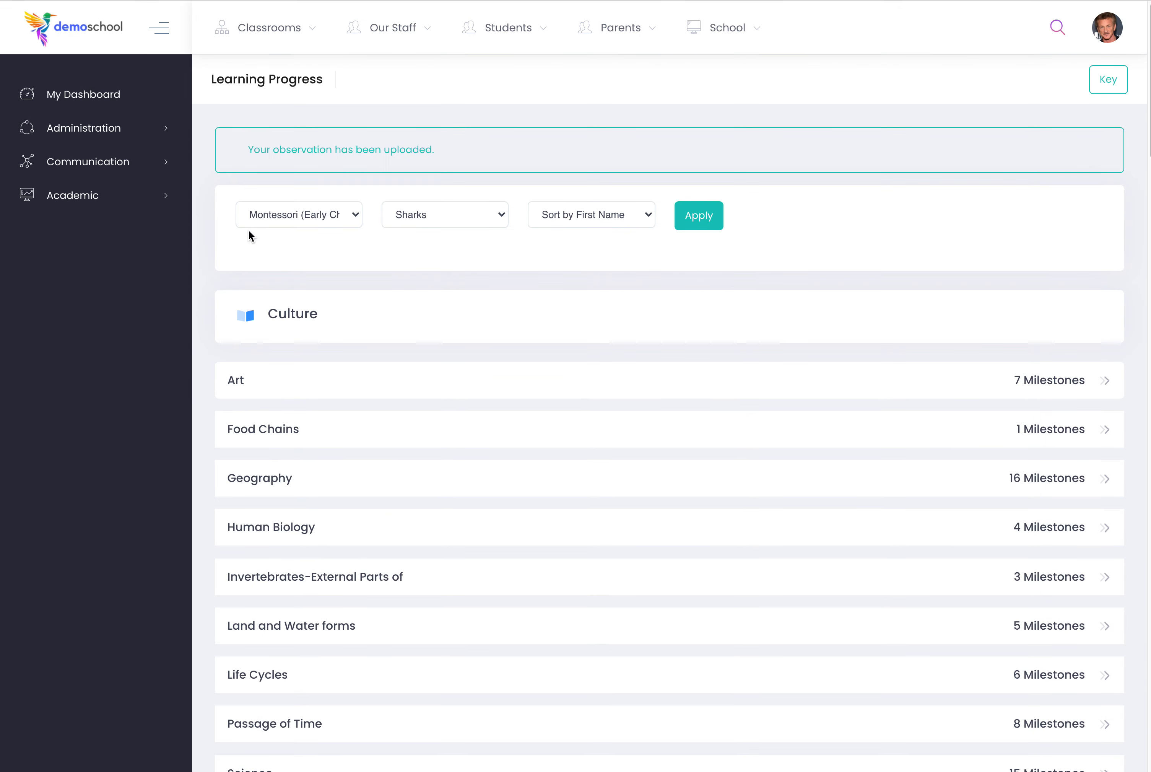
Search the school for one of the observed children by first name and open that child's profile.
click(1059, 30)
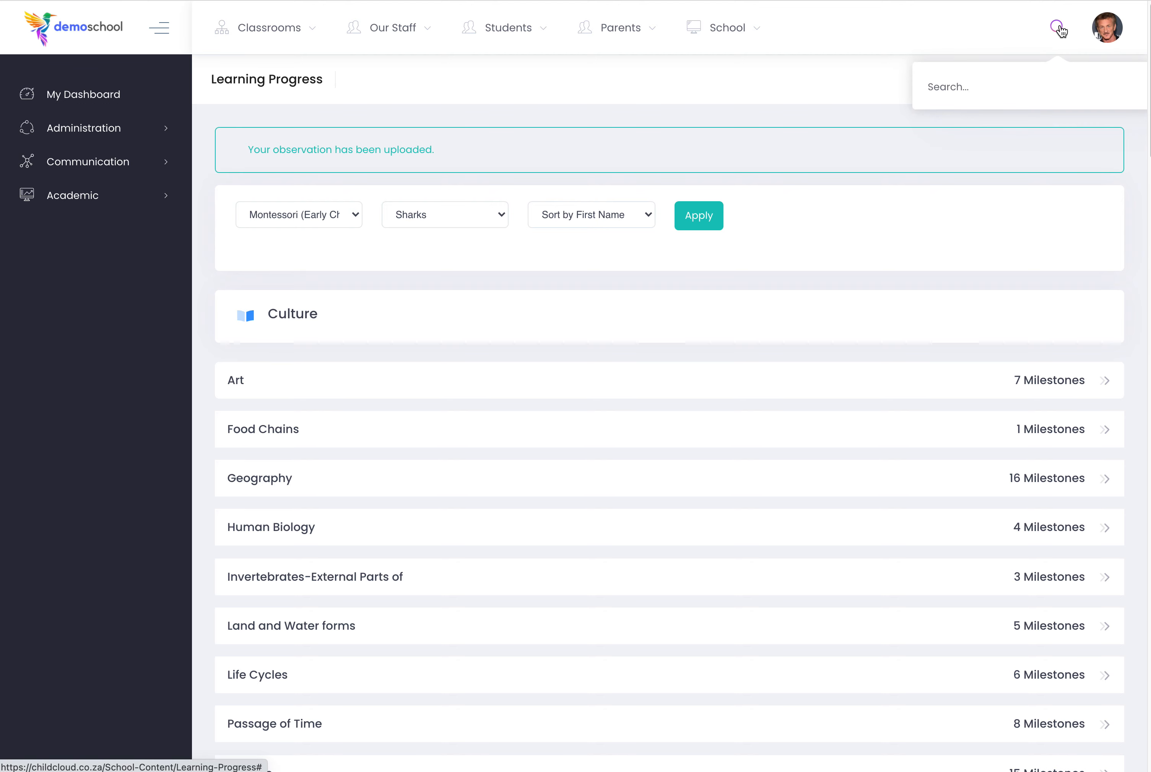
text(susy)
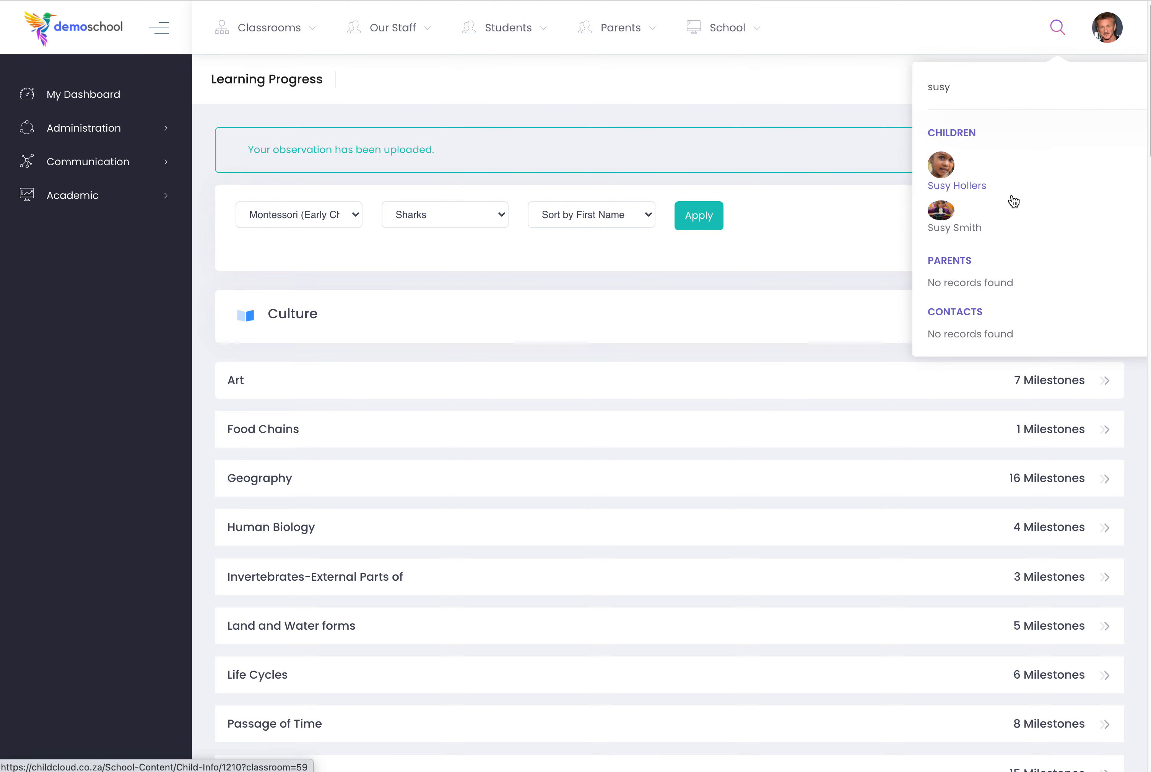
click(942, 212)
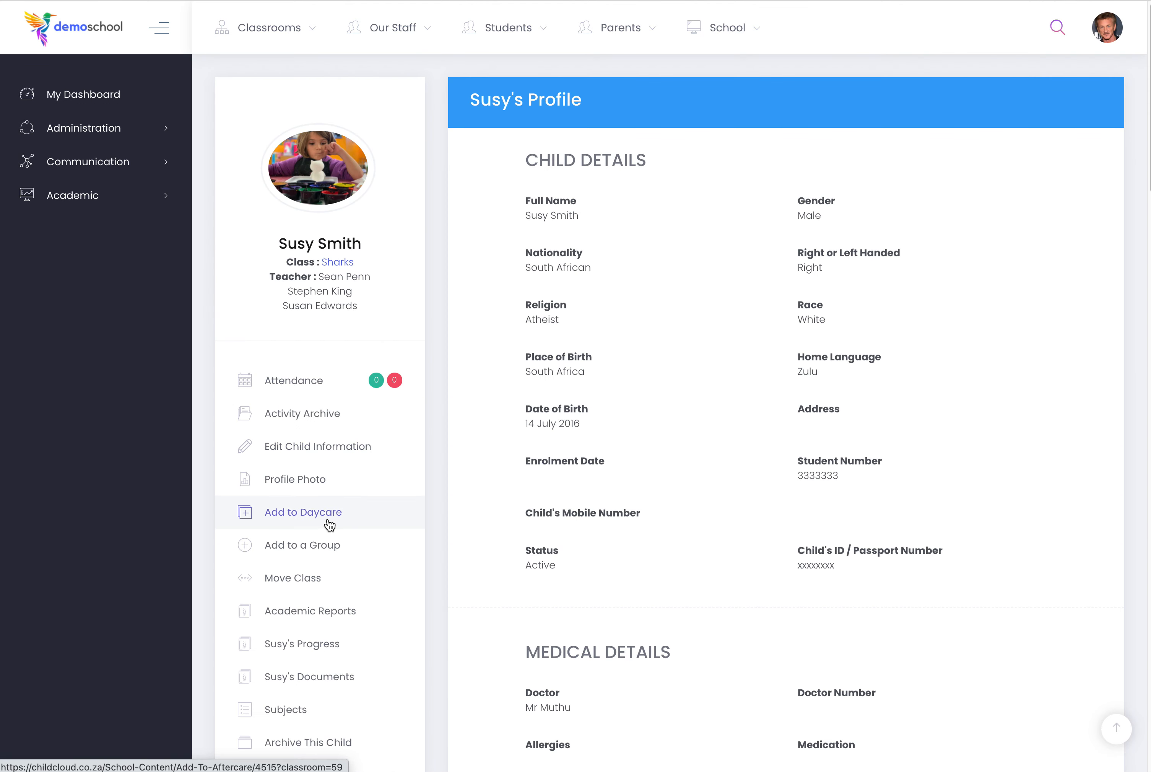
Open the child's progress page and show the Culture subject of the Montessori (Early Childhood) framework.
scroll(300, 569, down, 2)
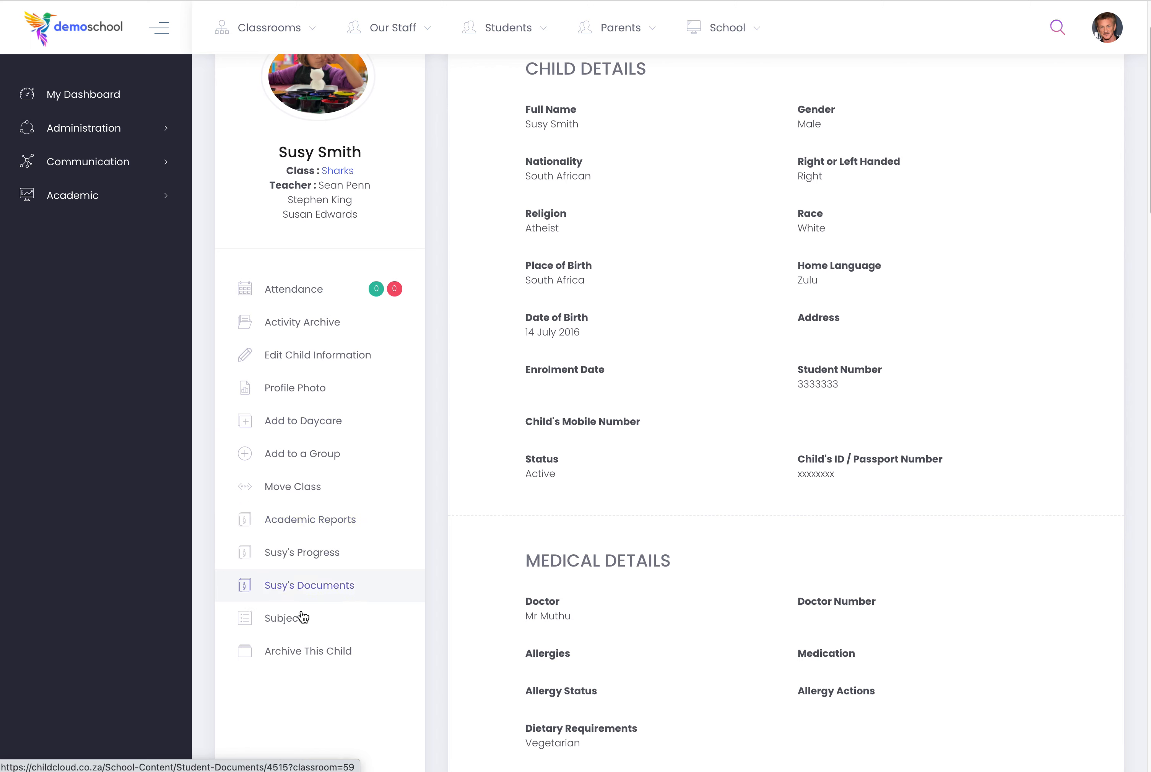
click(290, 561)
click(371, 112)
click(373, 124)
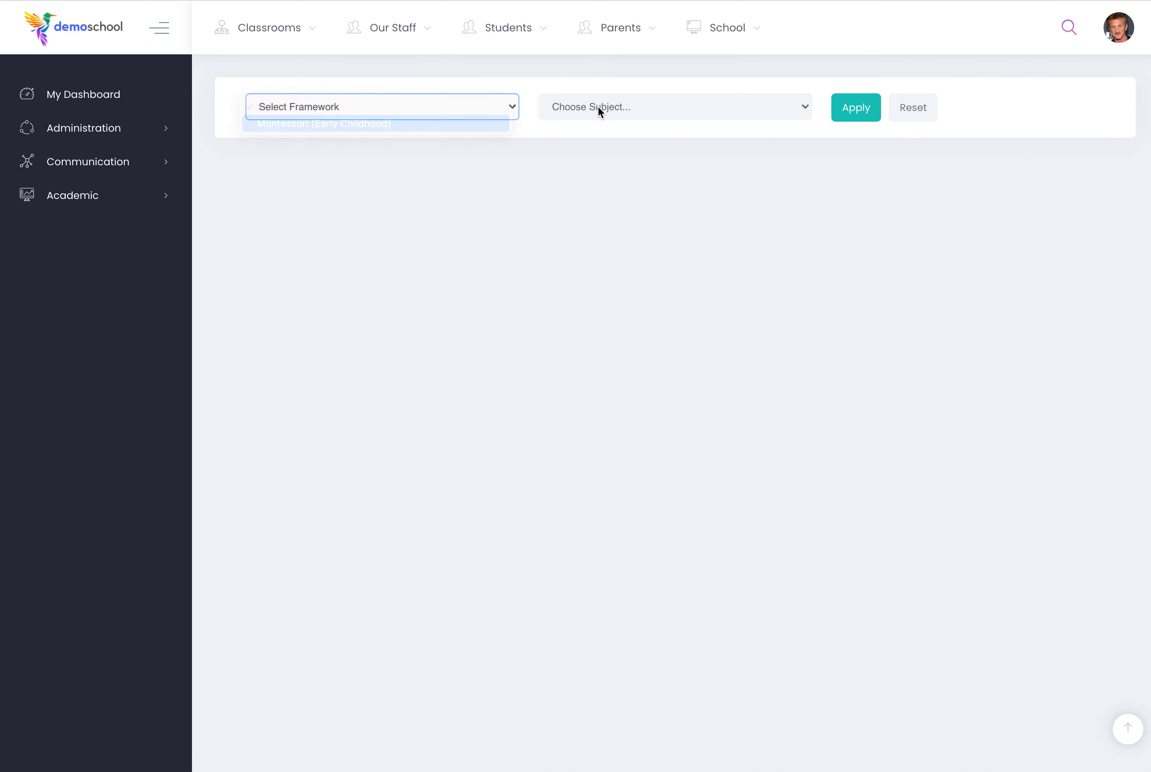
click(599, 108)
click(604, 120)
click(854, 113)
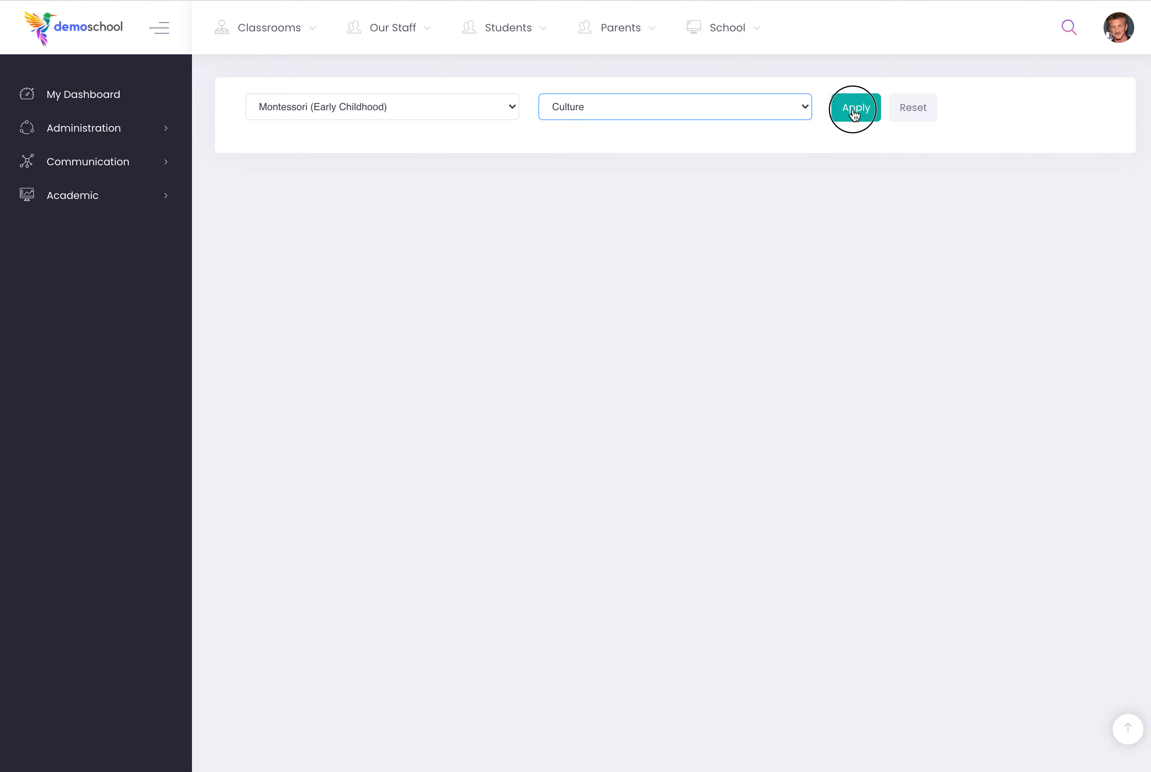
Review the child's Art progress, open the observation history and examine the latest Working with Pencil Crayons entry.
scroll(706, 322, down, 5)
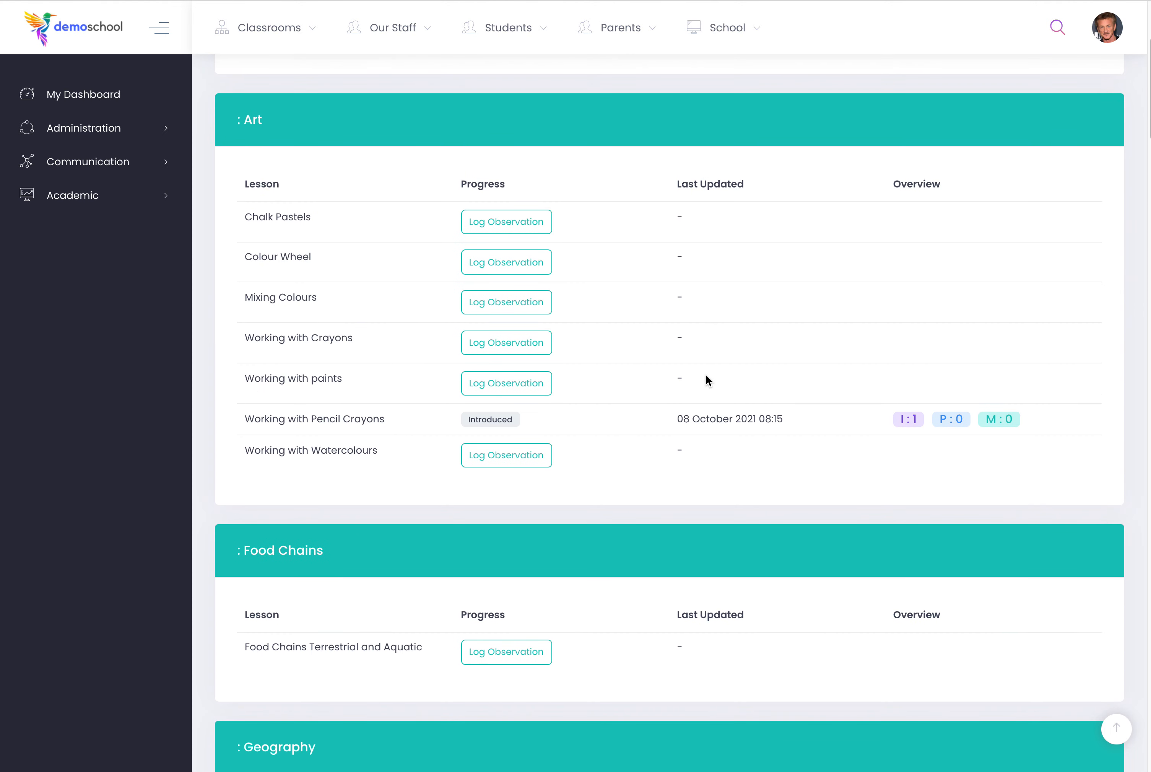
scroll(700, 384, up, 5)
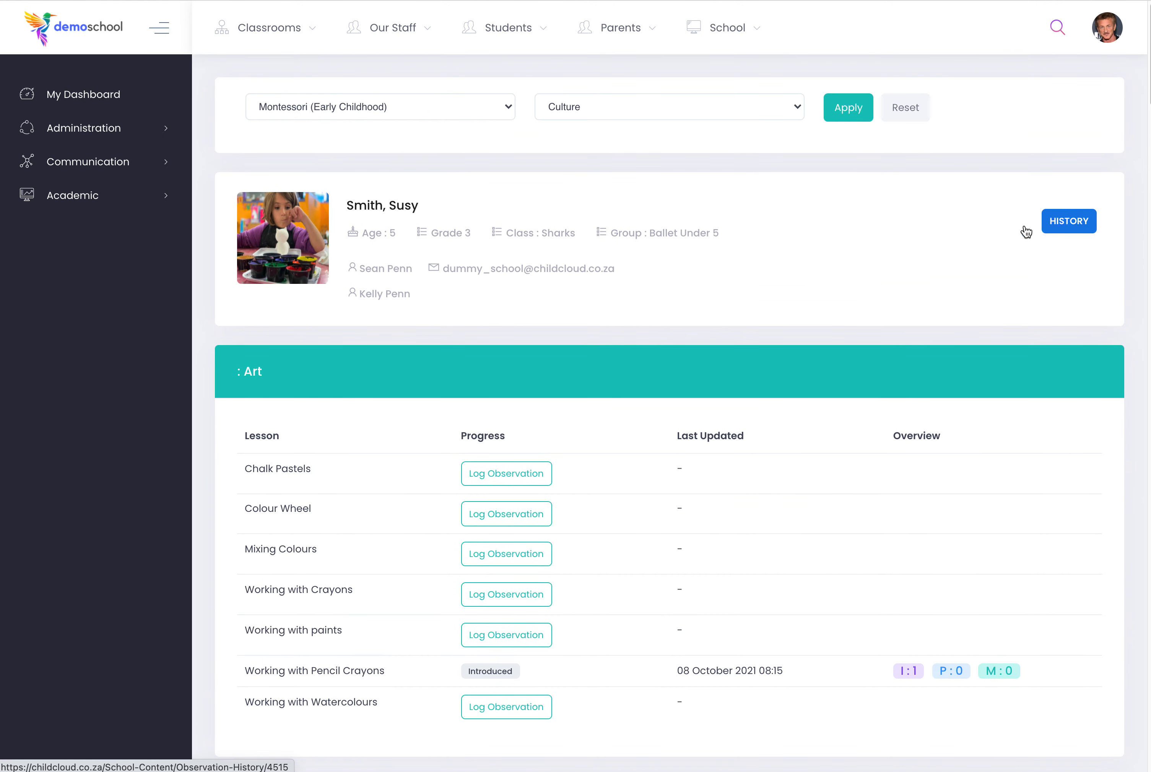
click(1024, 228)
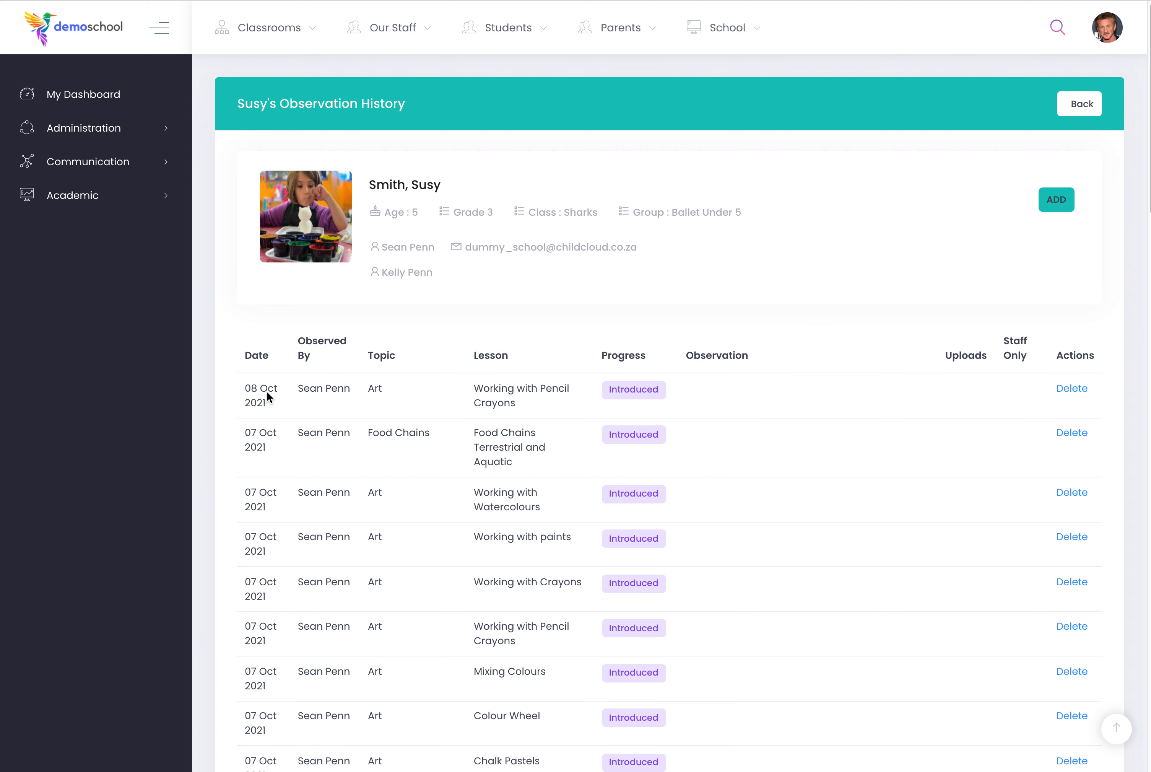
drag(243, 389, 554, 405)
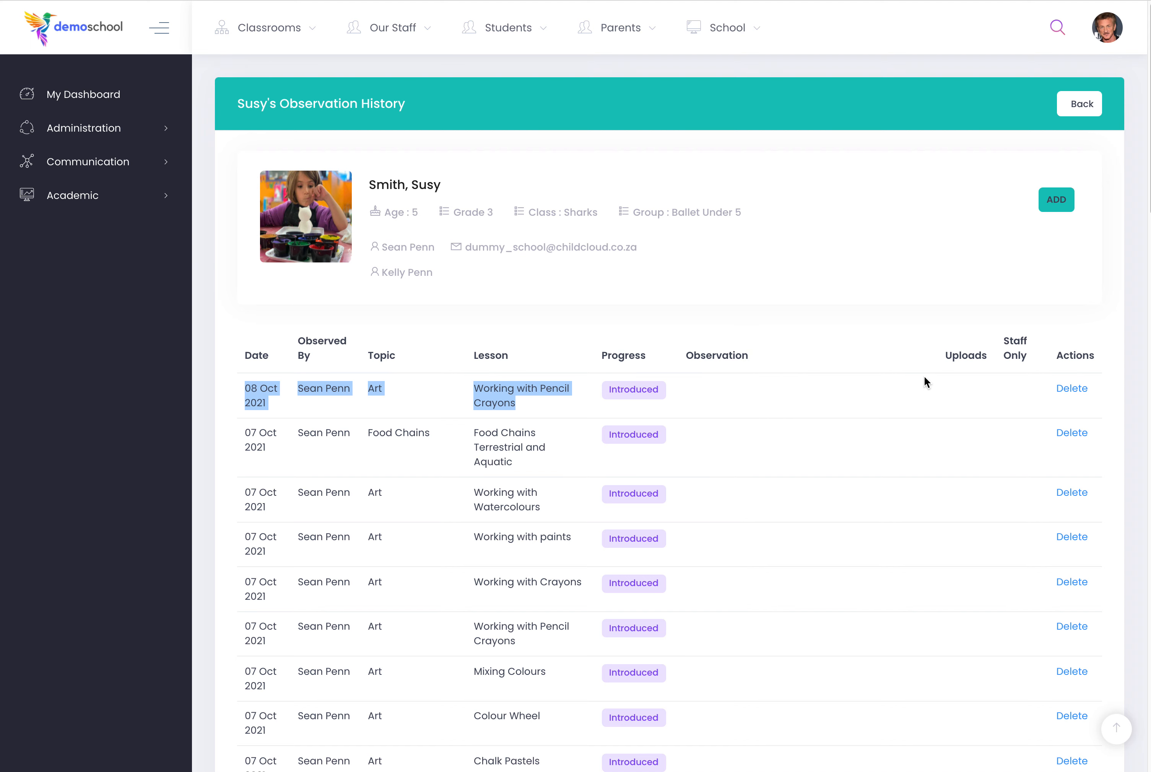
click(1092, 386)
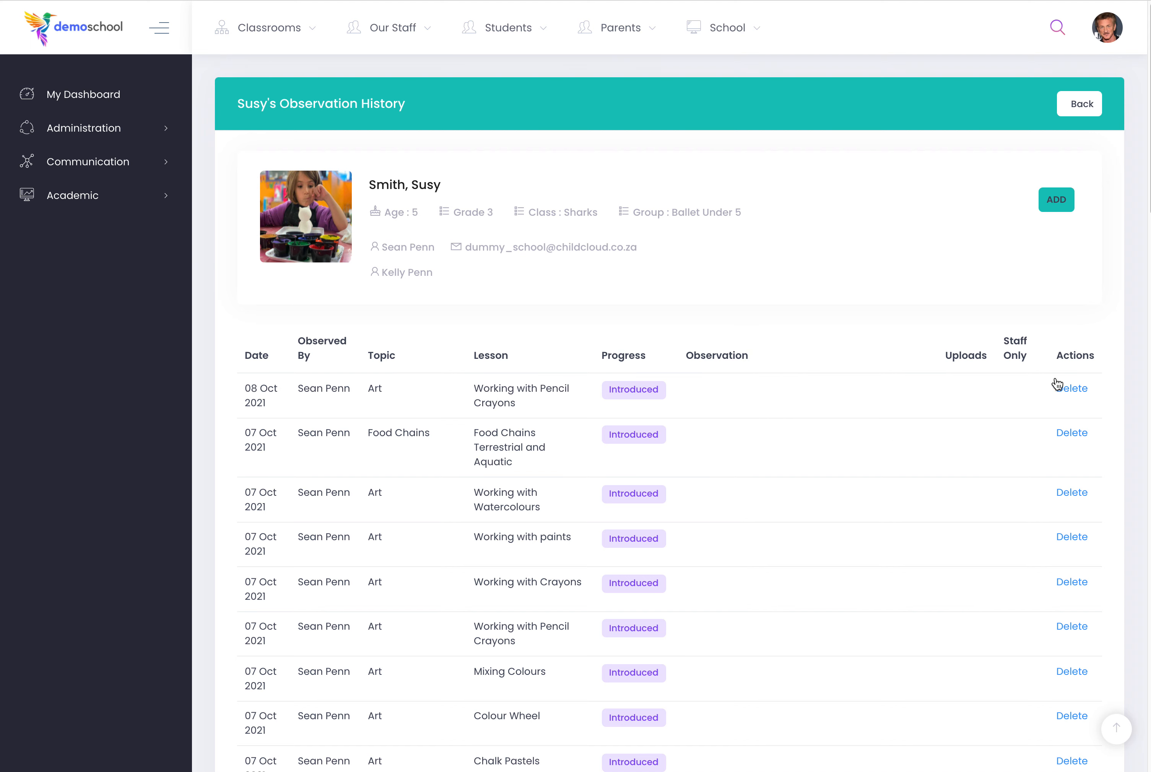
Leave the child's observation history and go to the Progress Plan page of the academic record keeping.
click(1083, 104)
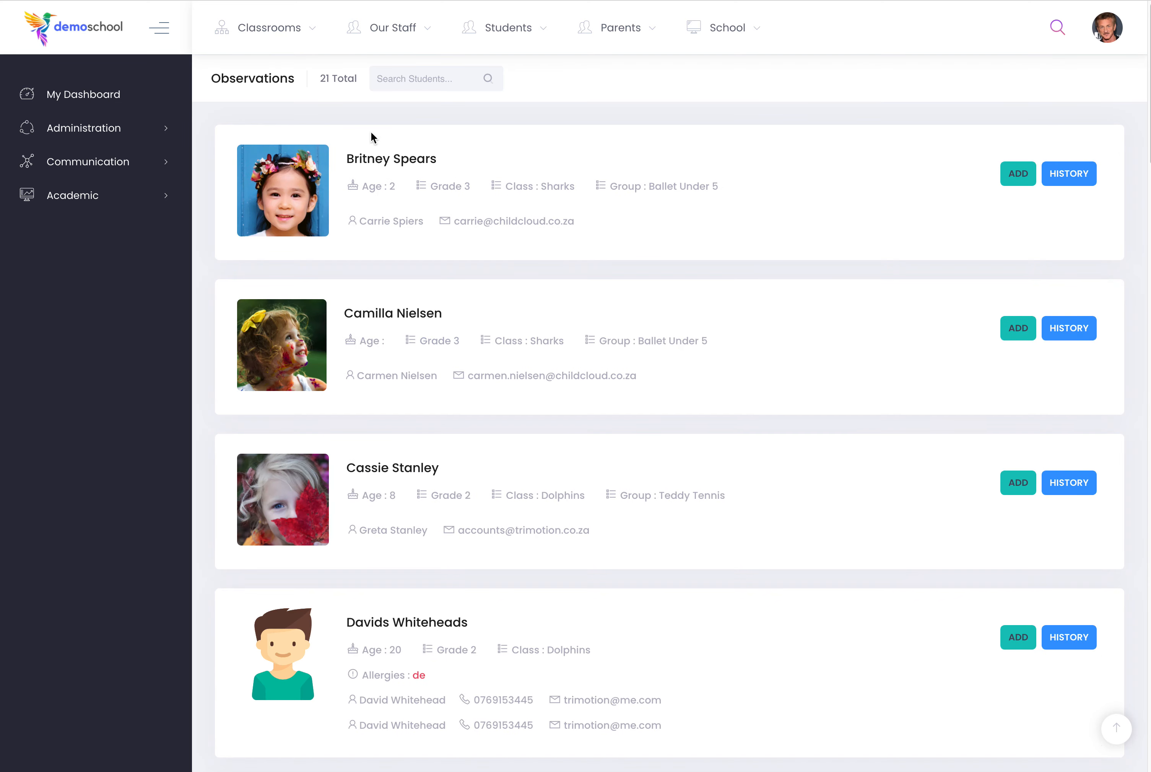
click(74, 195)
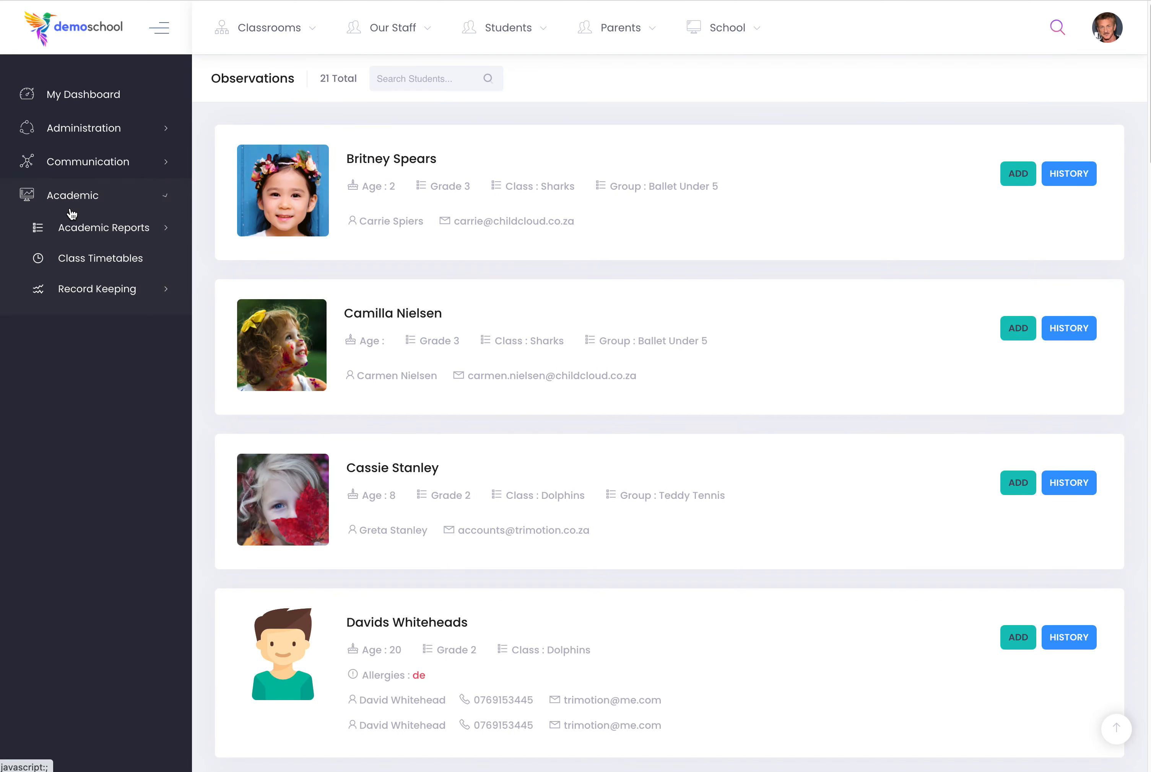
click(117, 292)
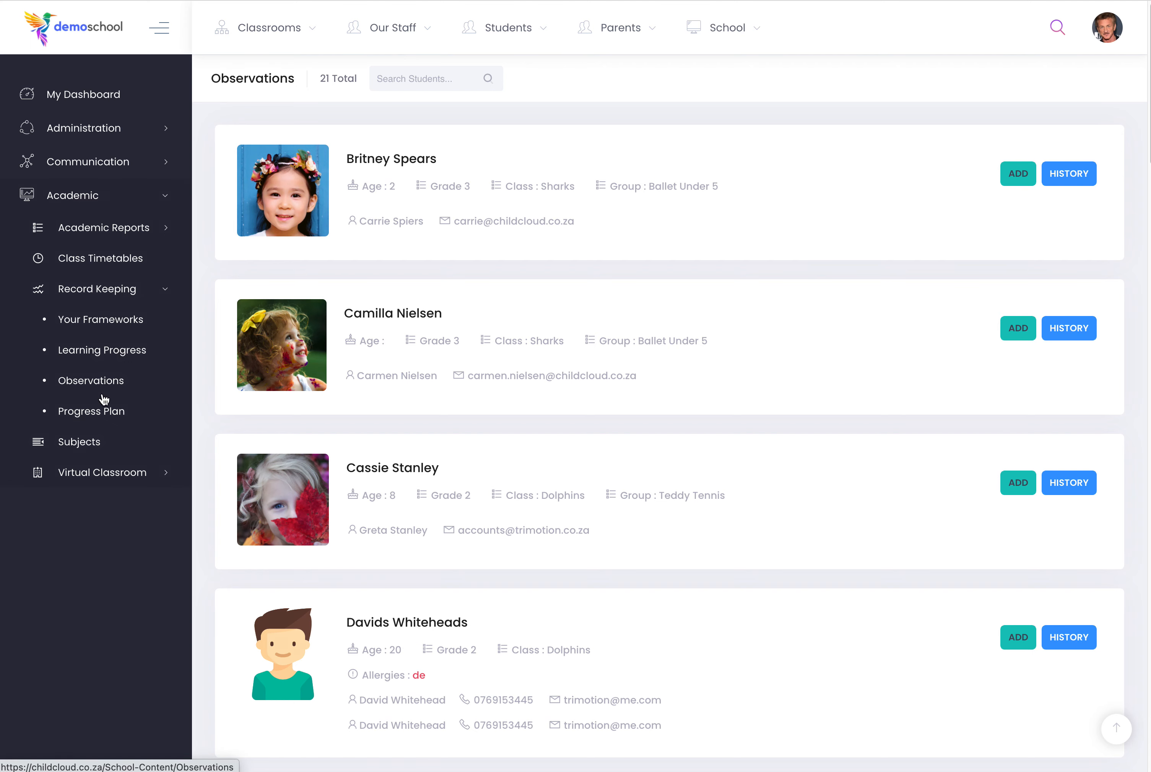
click(104, 412)
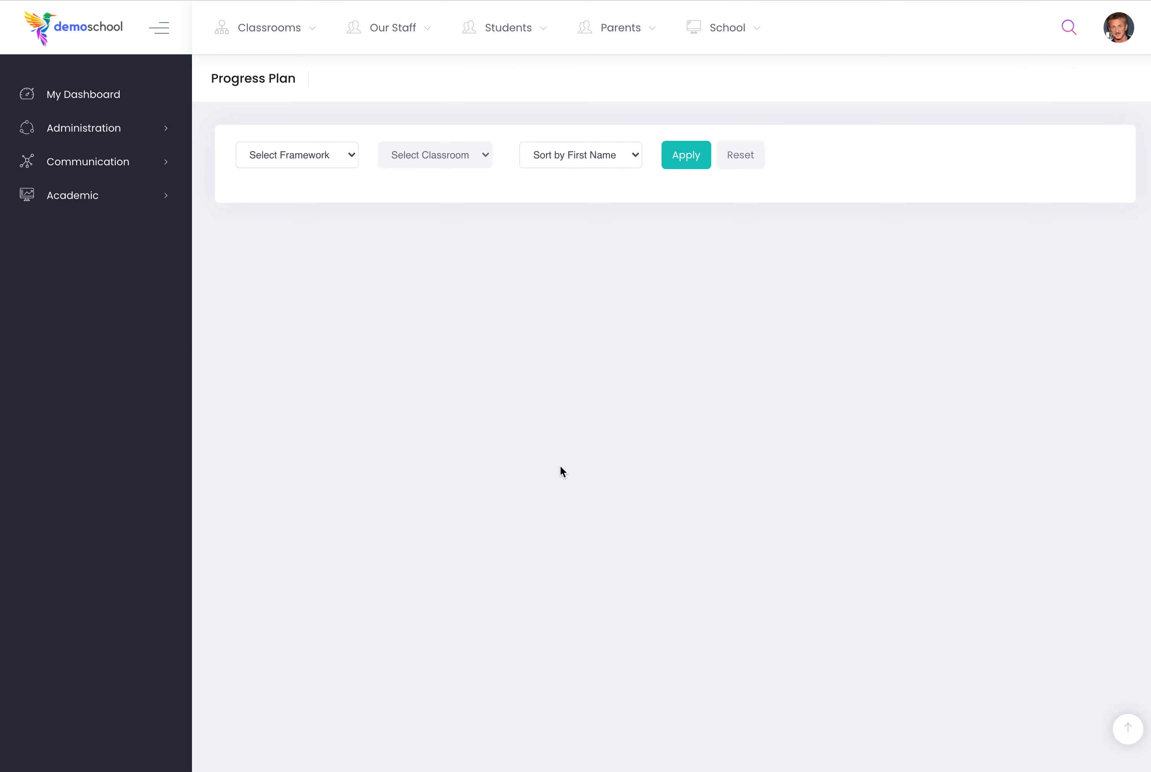
Show the progress plan for the Montessori (Early Childhood) framework and the Sharks classroom, sorted by age from youngest to oldest.
click(294, 153)
click(294, 168)
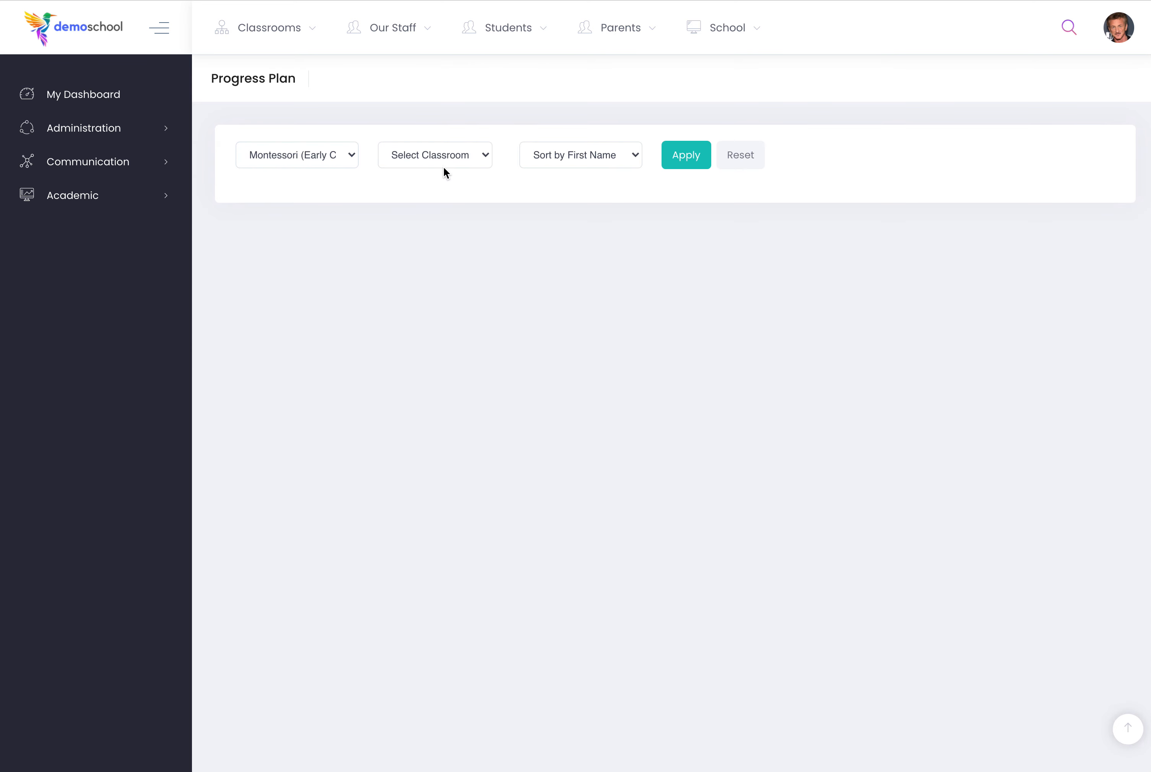
click(443, 166)
click(445, 172)
click(571, 154)
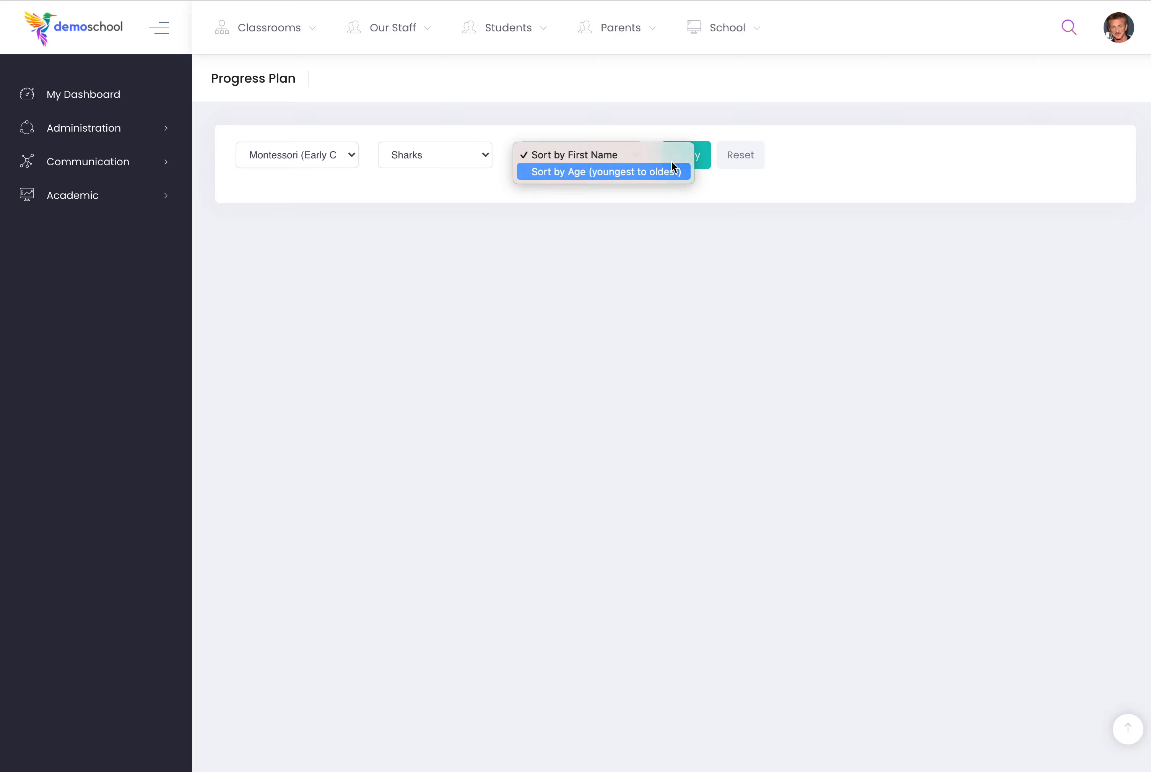
click(574, 170)
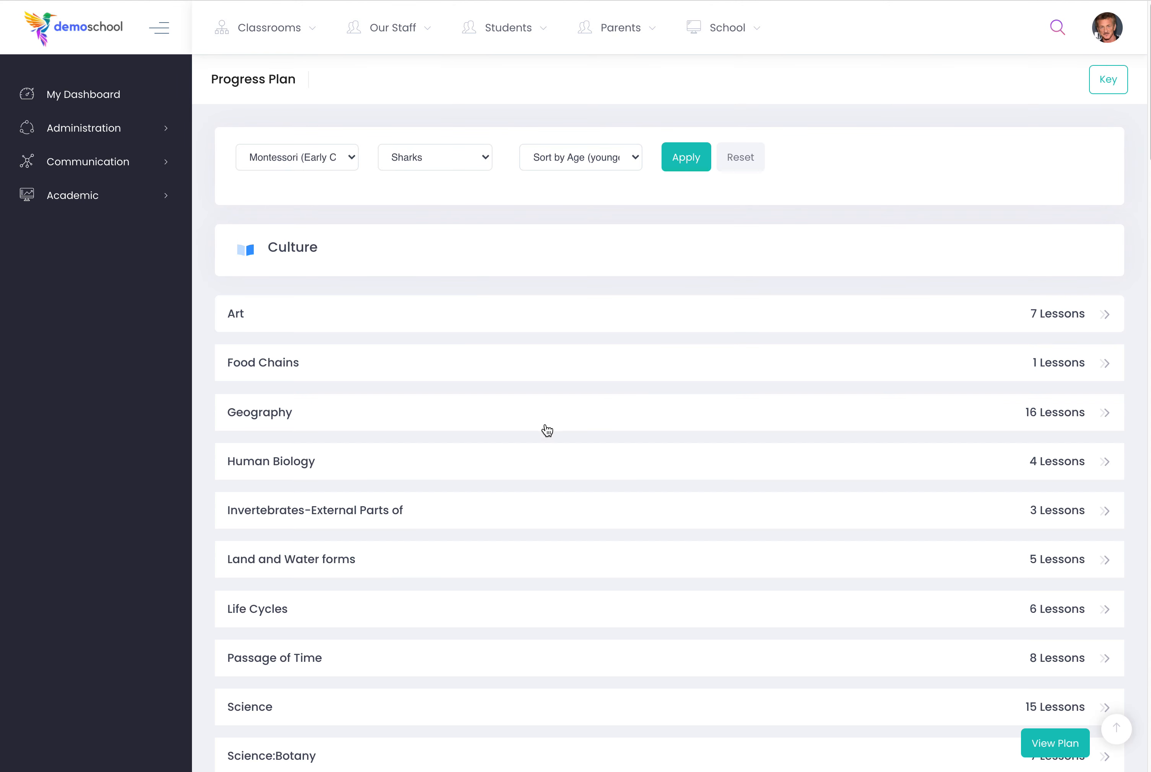
Look through the plan's subjects and topics and expand the Visual Sense lessons under Sensorial.
scroll(545, 429, down, 2)
scroll(361, 513, up, 2)
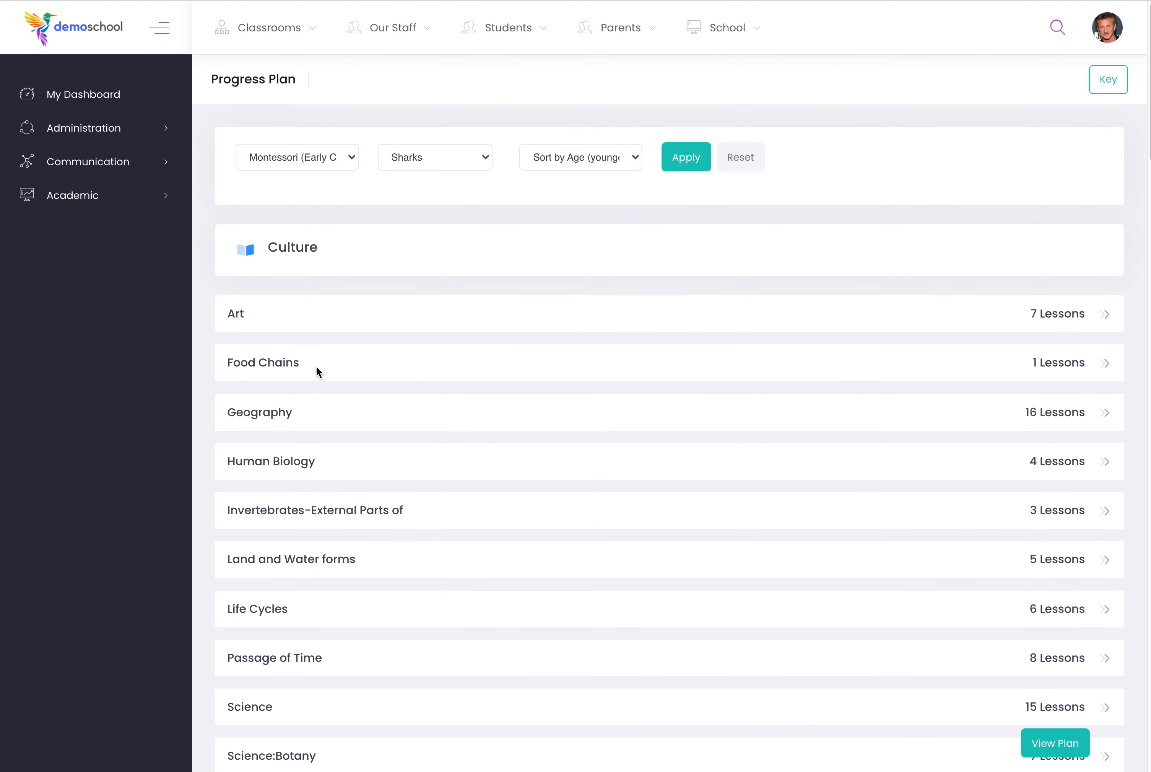
scroll(391, 411, down, 1)
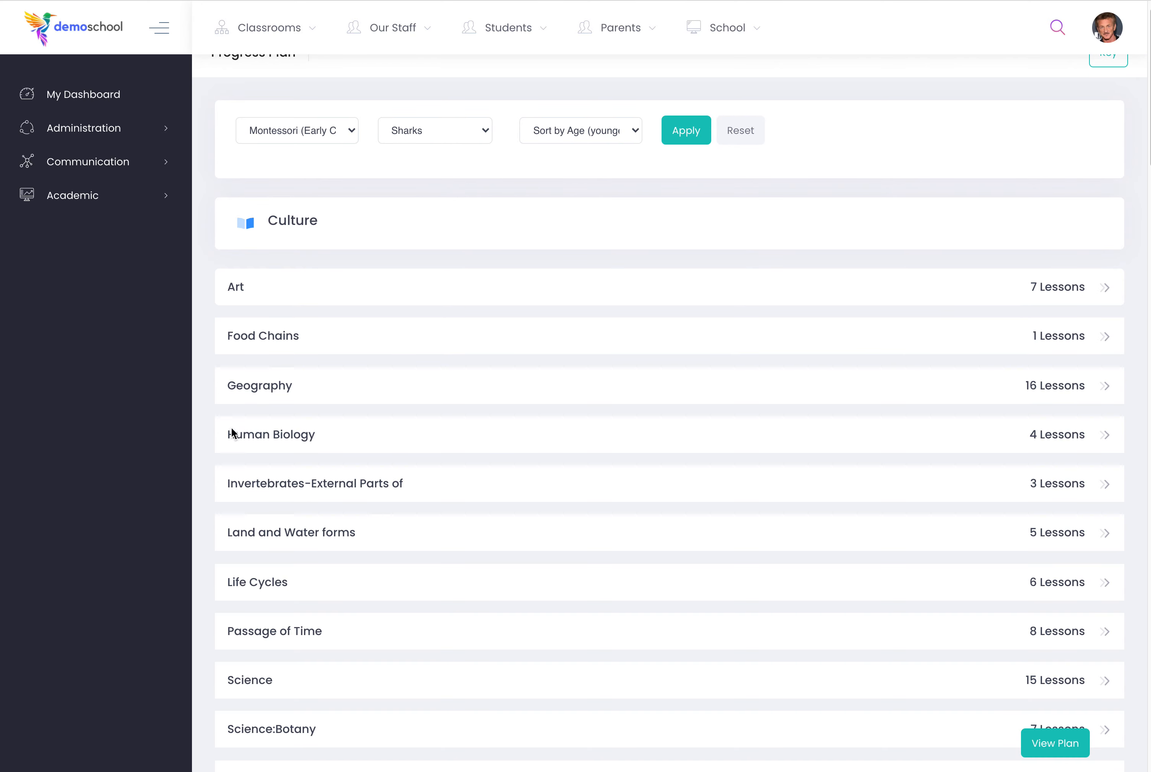
scroll(425, 498, down, 10)
scroll(424, 497, down, 20)
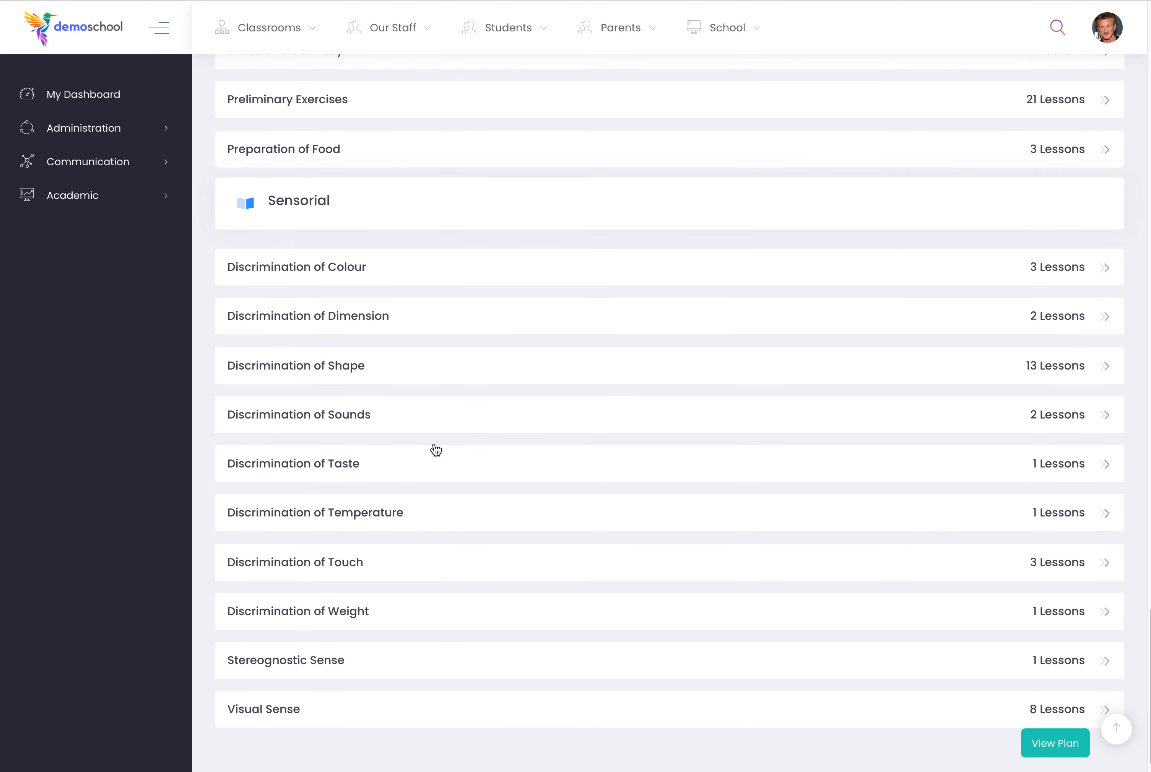
click(342, 710)
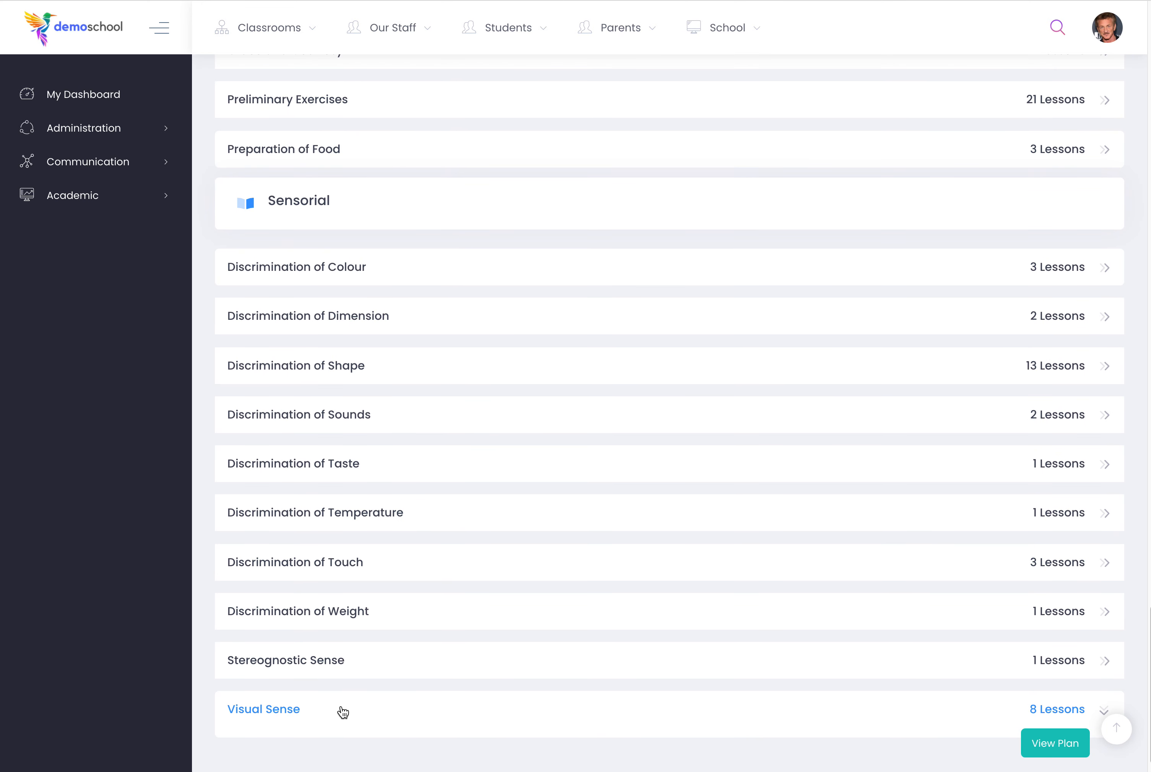
scroll(550, 483, down, 7)
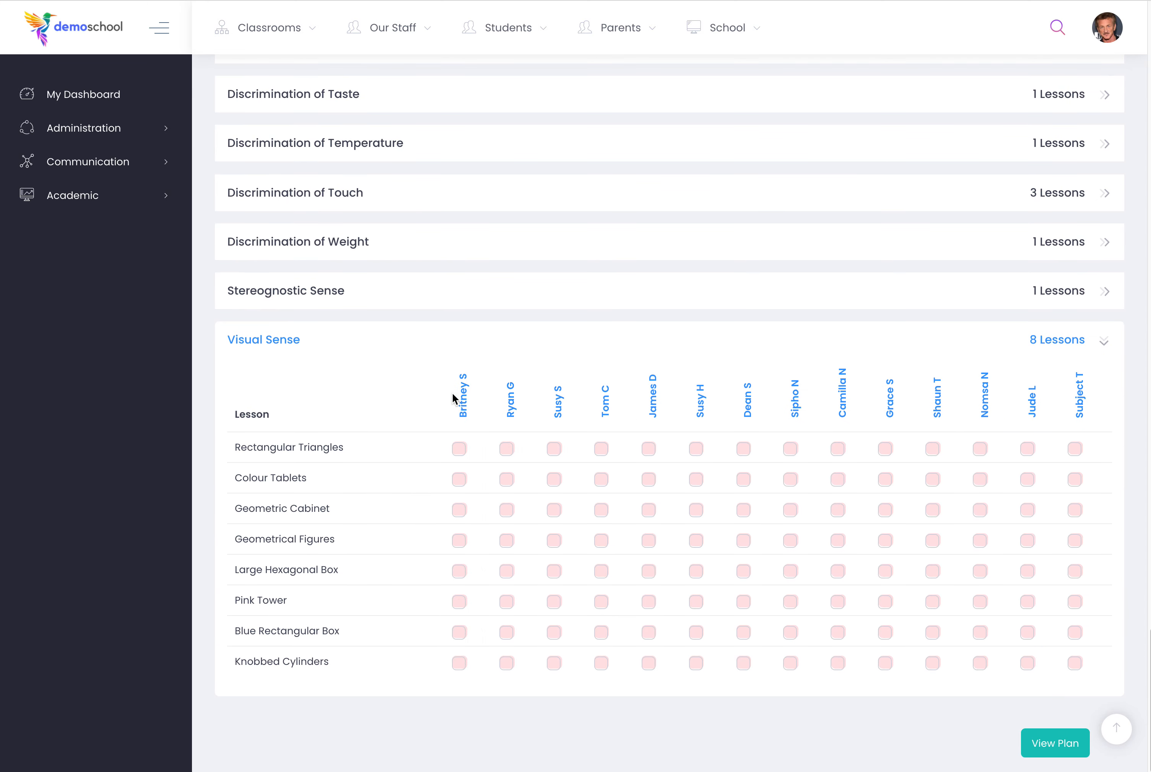
Plan Rectangular Triangles, Colour Tablets, Geometric Cabinet, Geometrical Figures and Large Hexagonal Box for the third and seventh children in the Visual Sense grid.
click(555, 448)
click(554, 571)
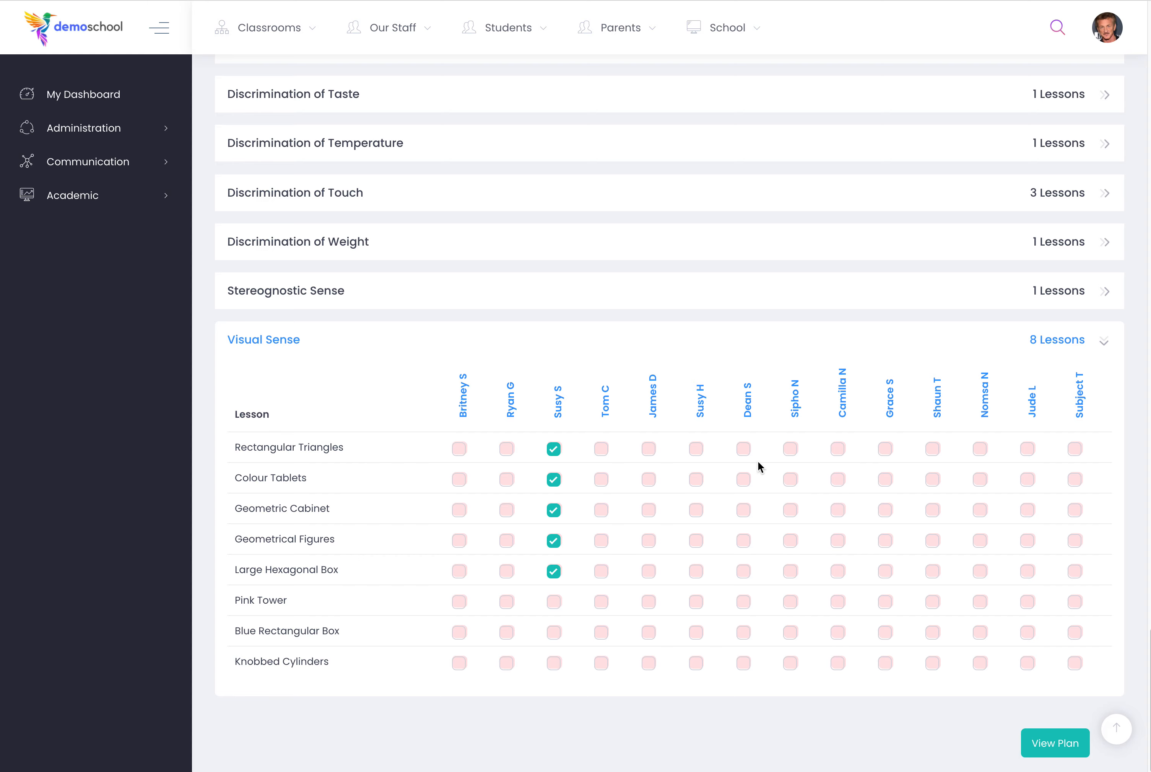
click(743, 479)
click(743, 510)
click(743, 540)
click(743, 571)
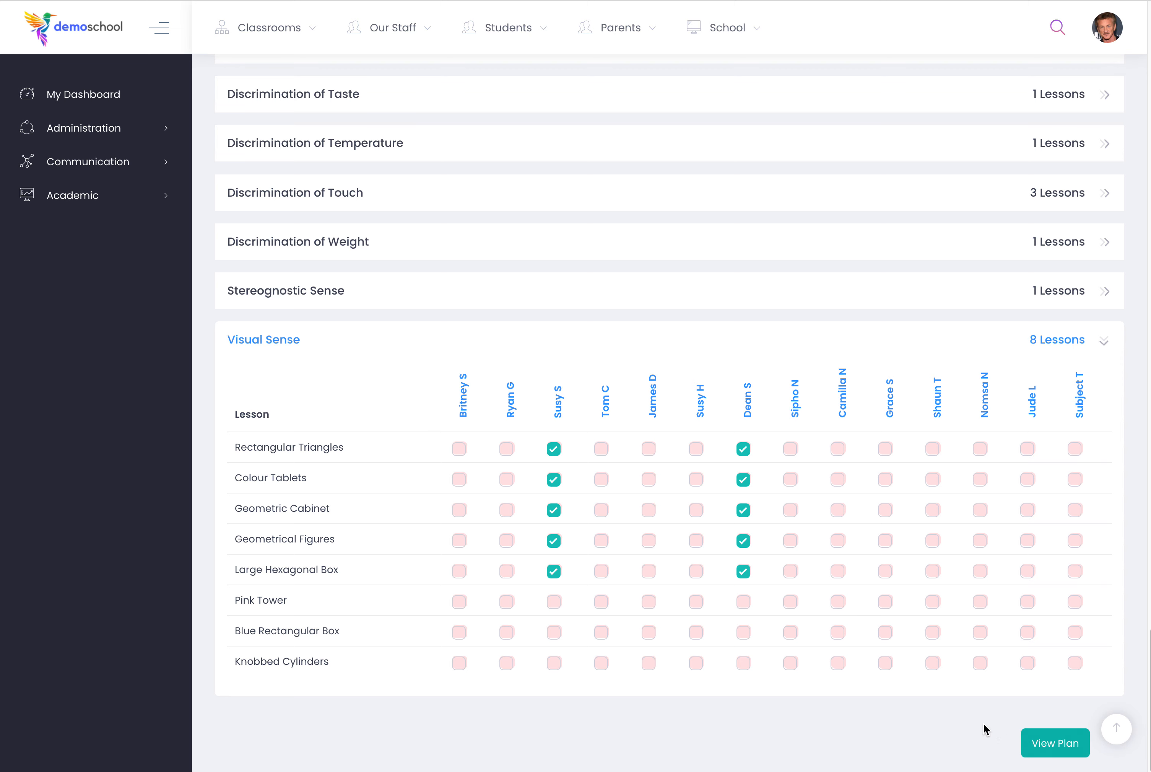
View the plan made from the selected lessons and expand the second listed child's planned lessons.
click(1031, 742)
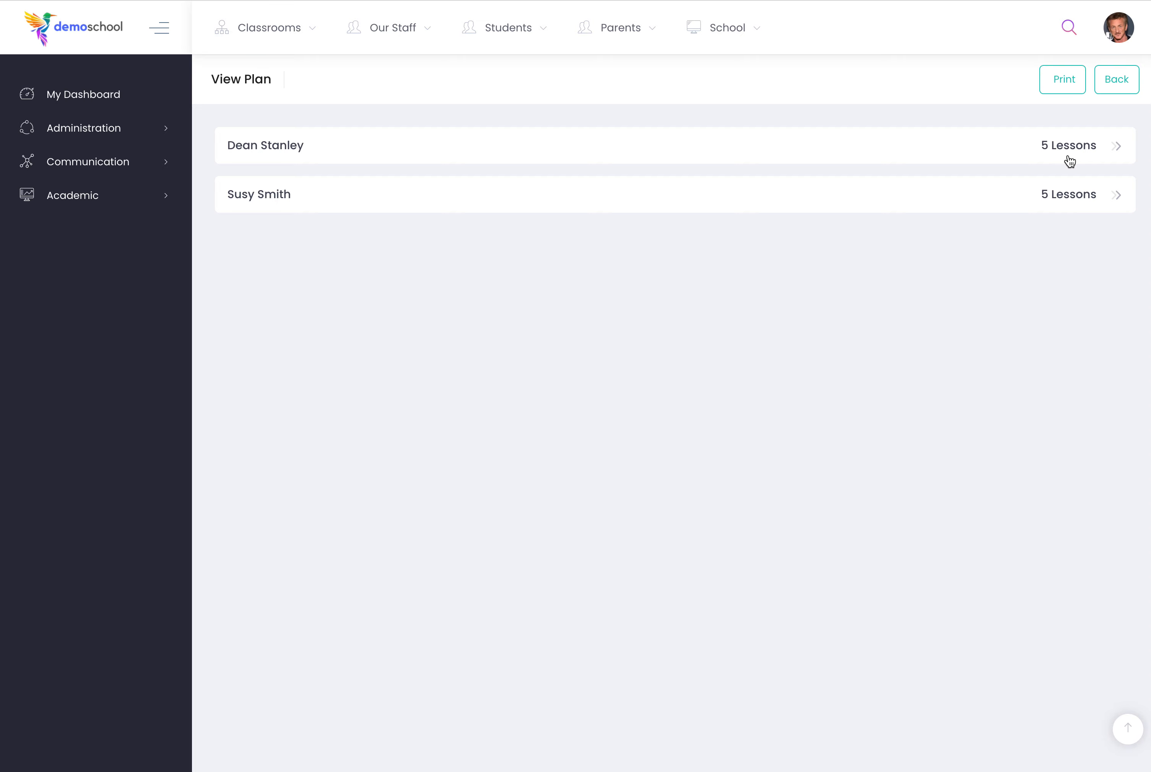
click(1116, 89)
scroll(814, 508, down, 20)
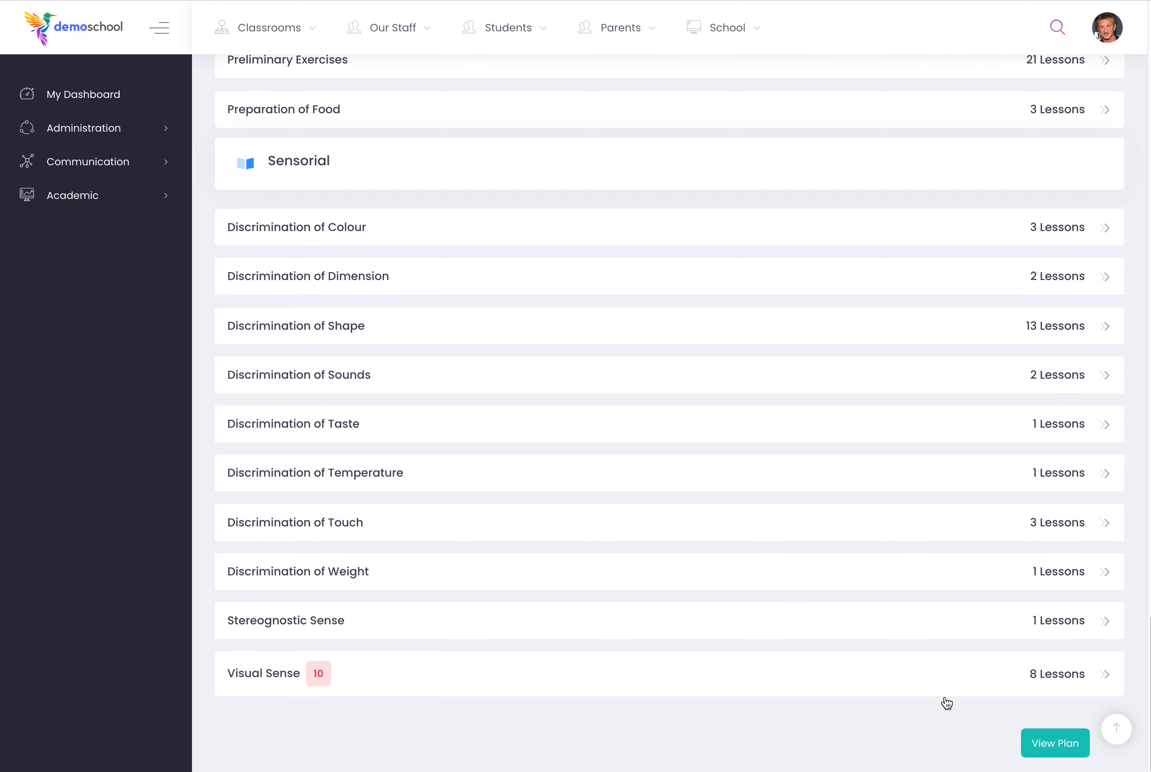
click(1034, 741)
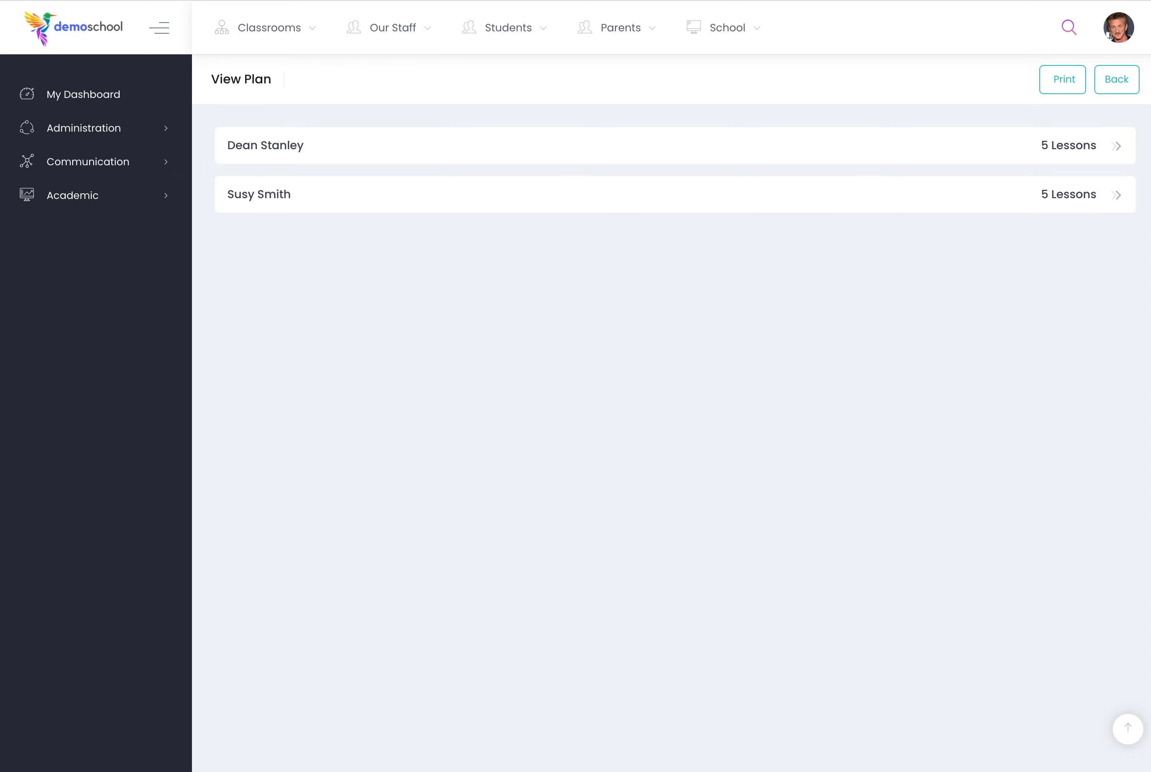
click(267, 201)
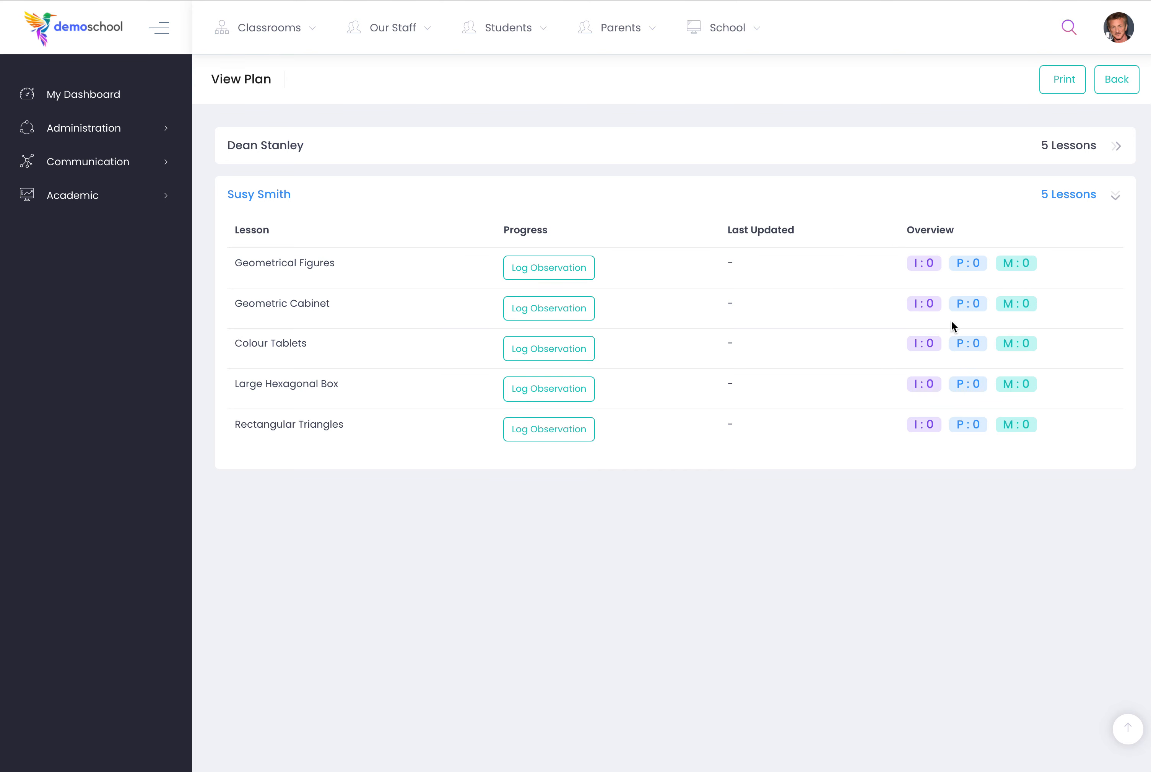
Log and upload an observation for the second child's Geometrical Figures lesson with the competence level Introduced.
click(924, 263)
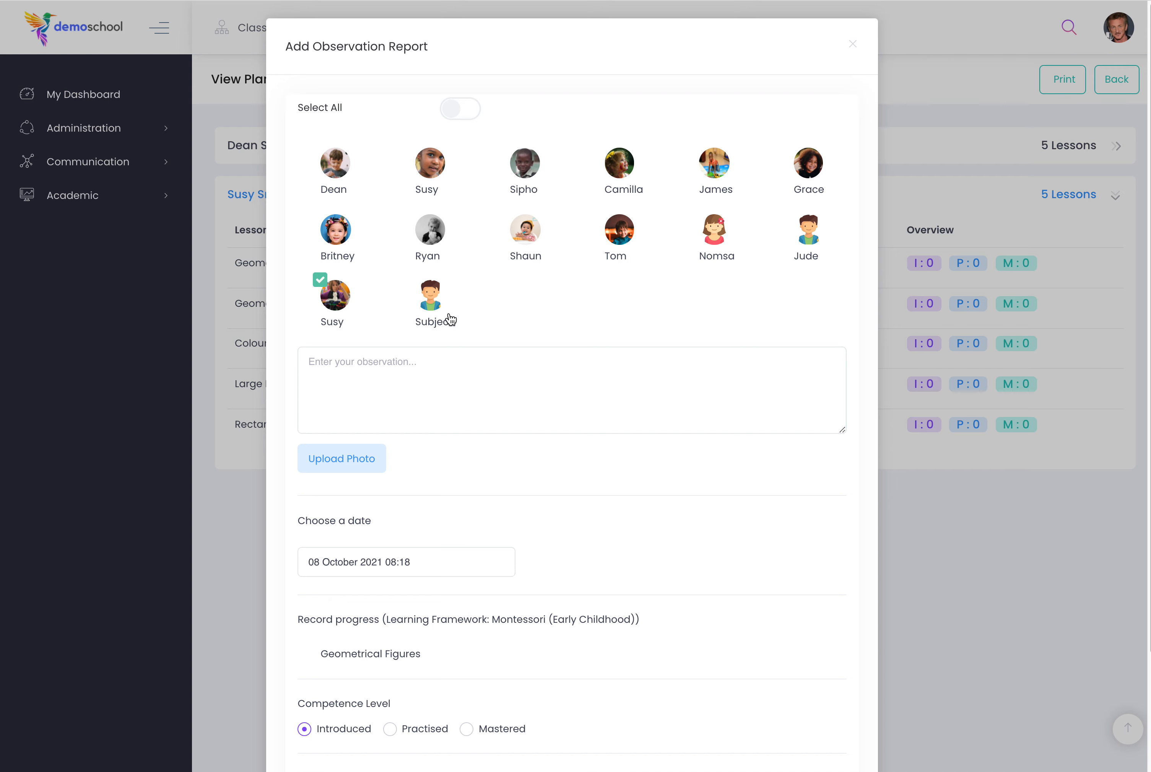
click(373, 385)
scroll(599, 460, down, 3)
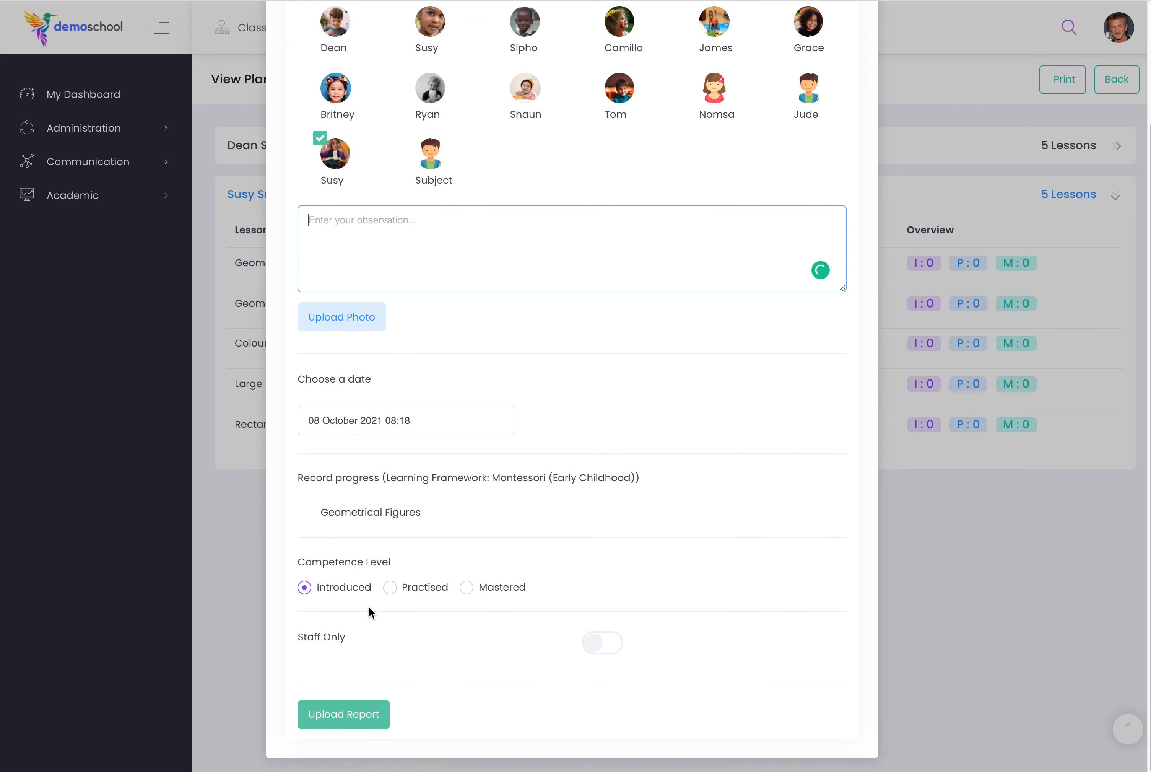
click(342, 721)
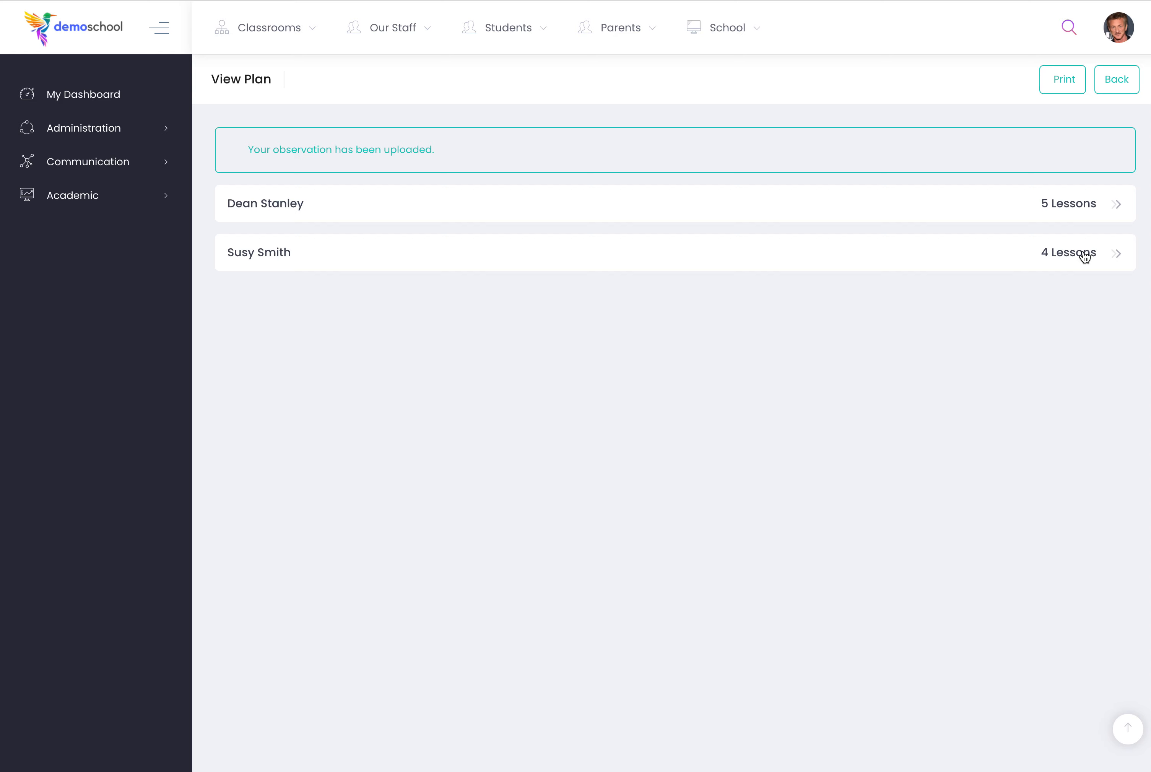
Expand the same child's remaining lessons and upload a Geometric Cabinet observation with the competence level Introduced.
click(1035, 255)
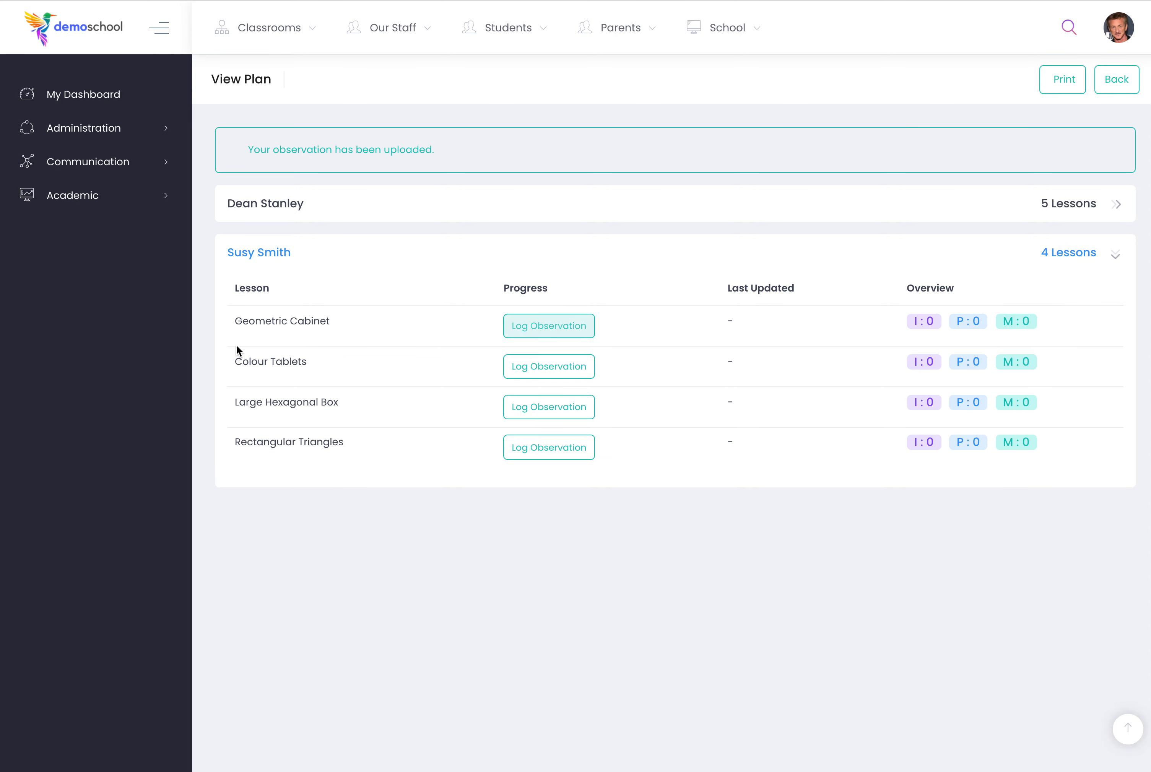
click(930, 326)
scroll(477, 485, down, 3)
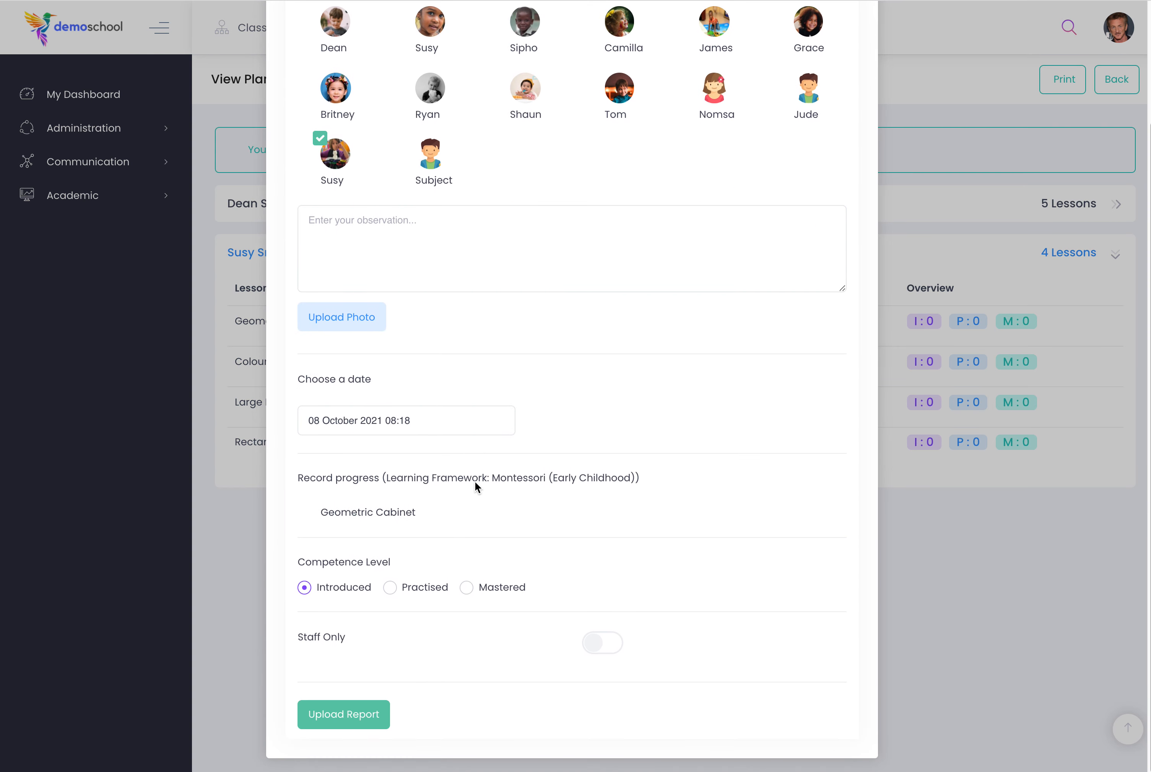
click(344, 716)
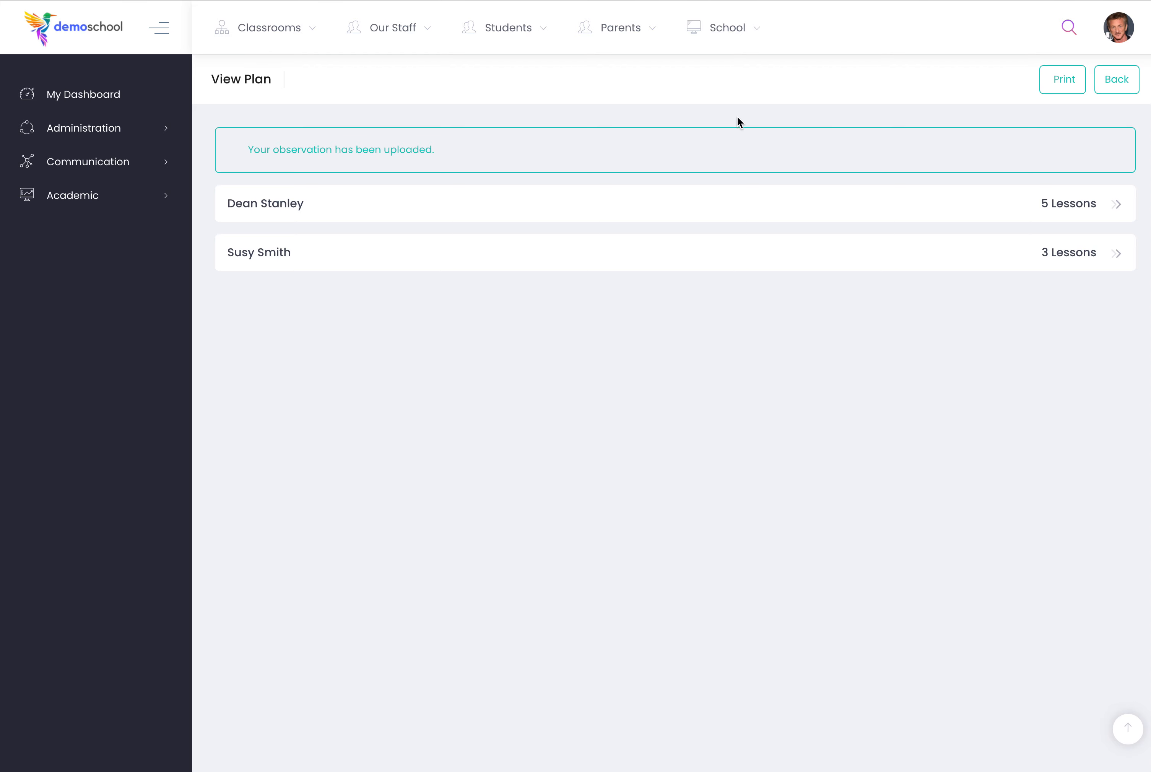
Search the school for the observed child by first name and open that child's progress page from the profile.
click(1069, 34)
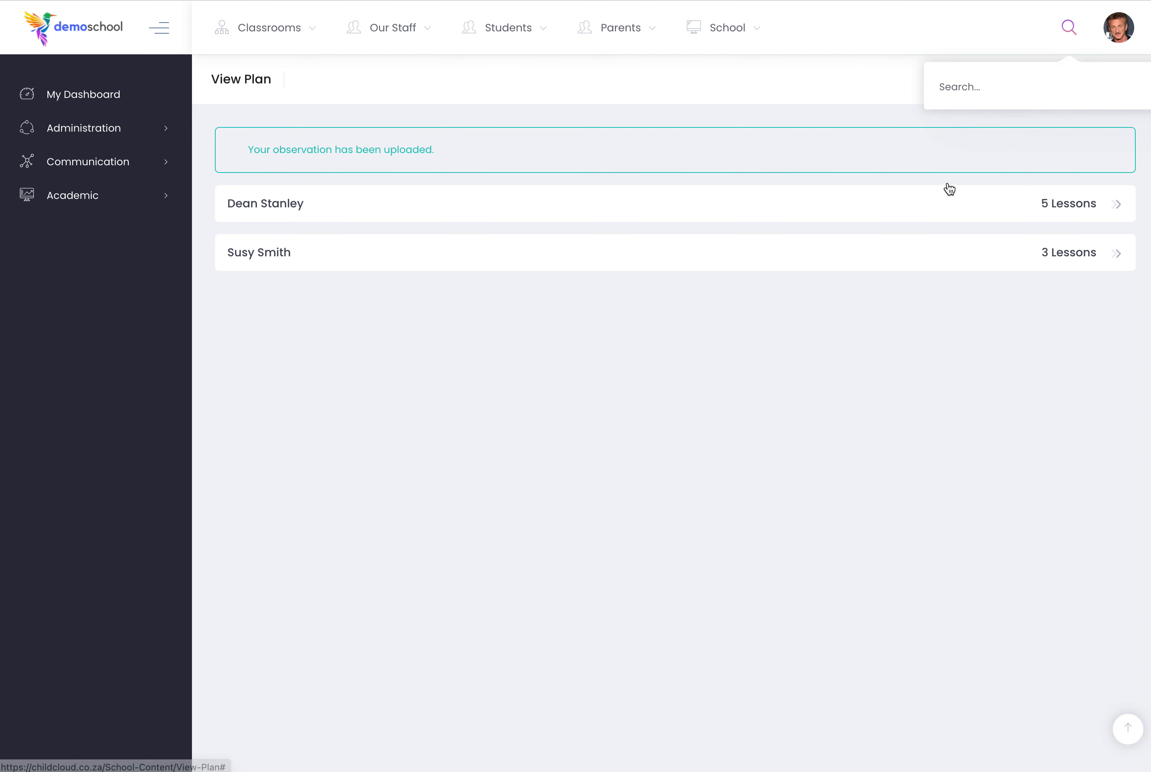
text(susy)
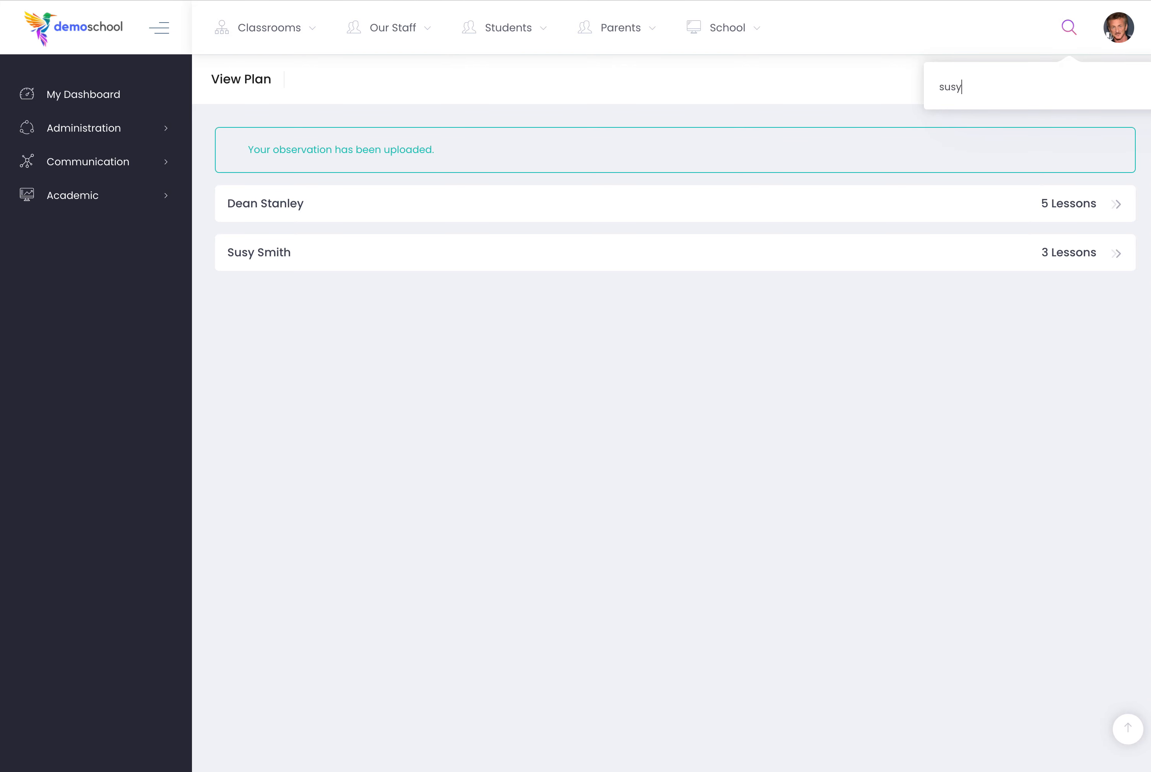
click(961, 216)
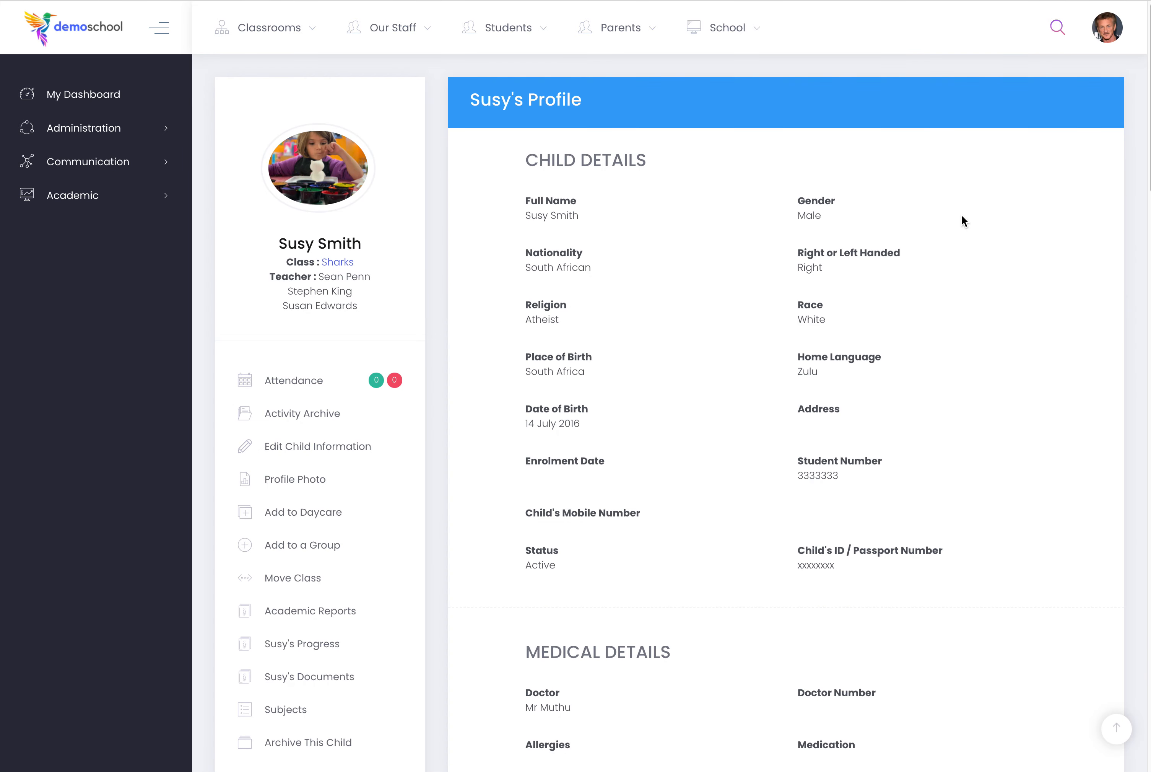
click(313, 646)
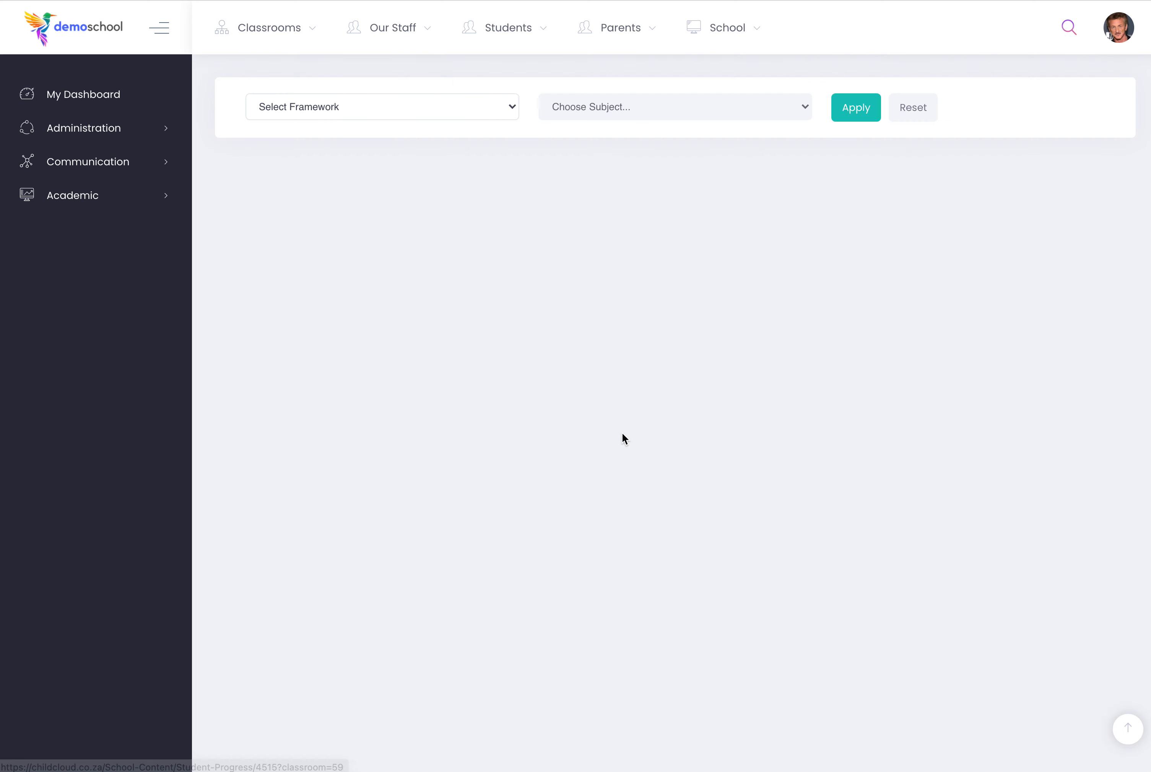
Show the child's progress in the Sensorial subject of the Montessori (Early Childhood) framework.
click(361, 110)
click(362, 121)
click(578, 110)
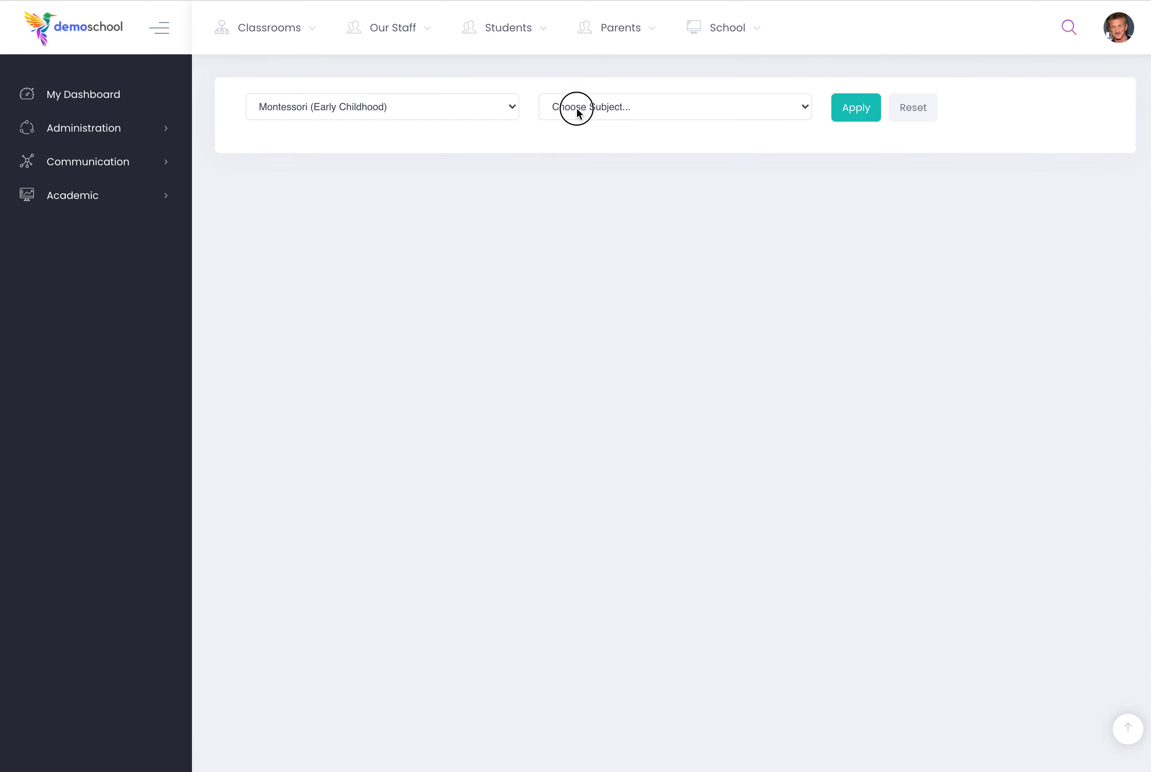
click(581, 121)
click(813, 106)
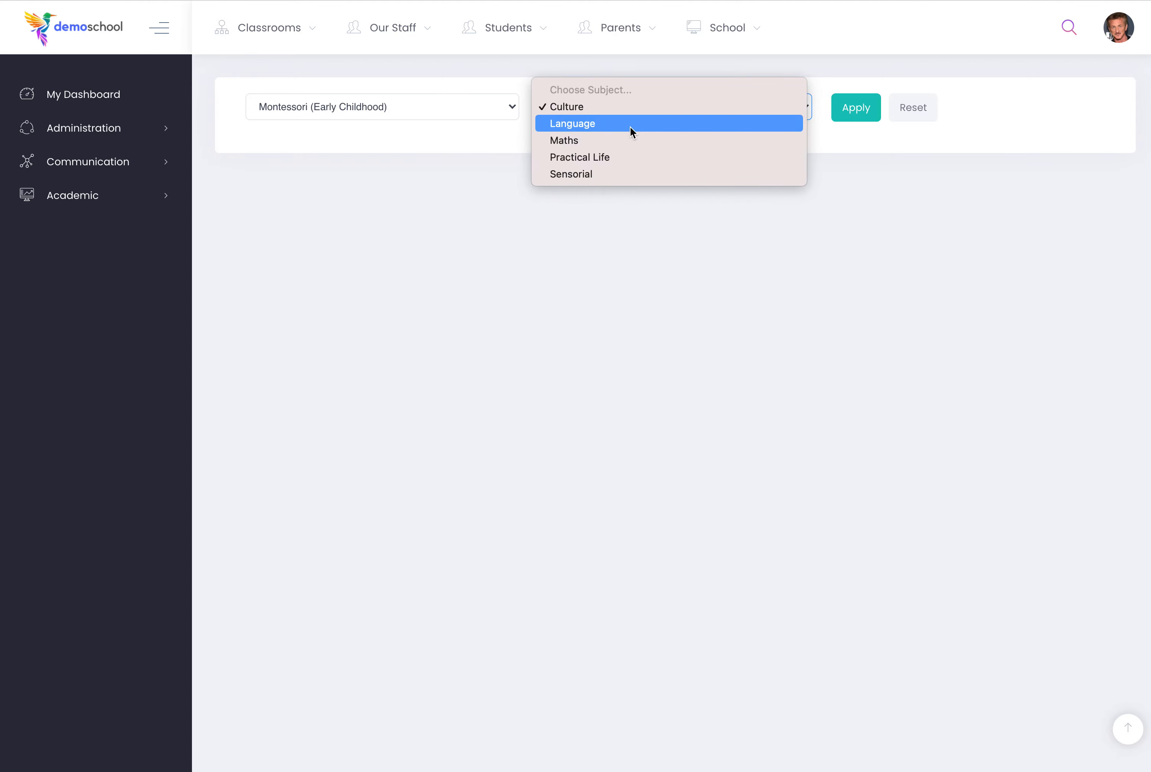
click(623, 171)
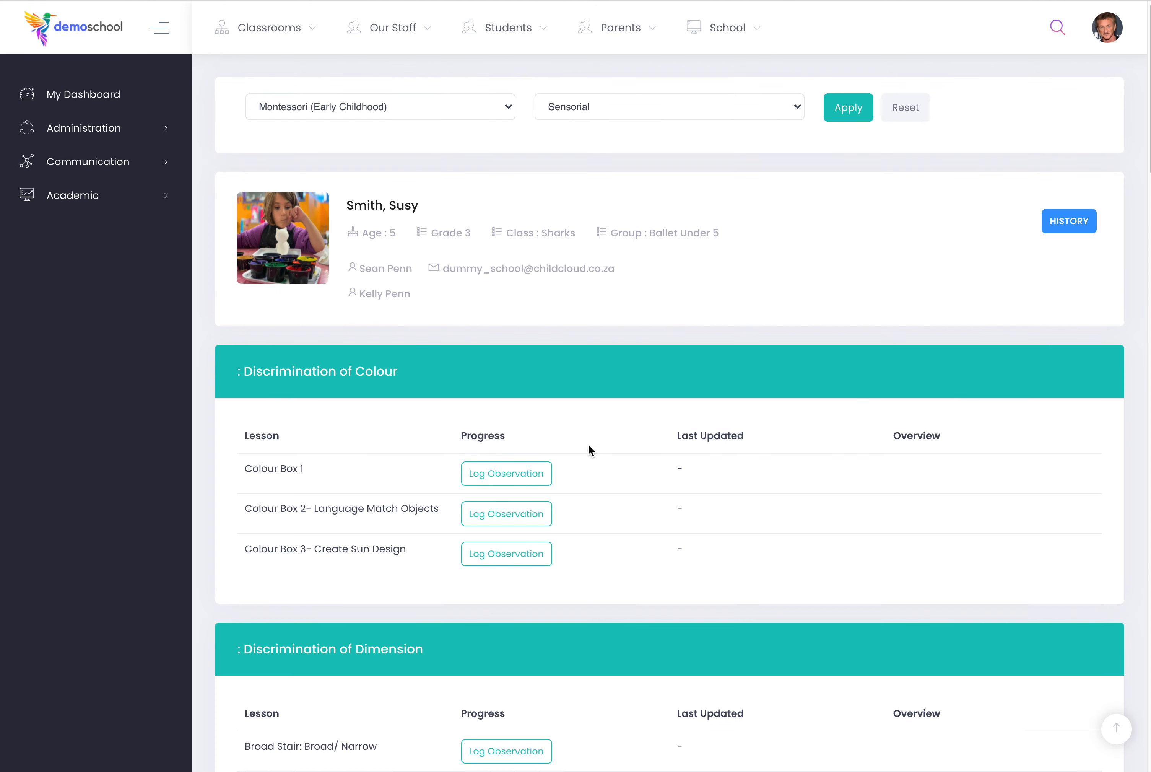
Look over the child's Sensorial lessons and open the observation history to check the newly logged observations.
scroll(591, 450, down, 10)
scroll(591, 450, up, 11)
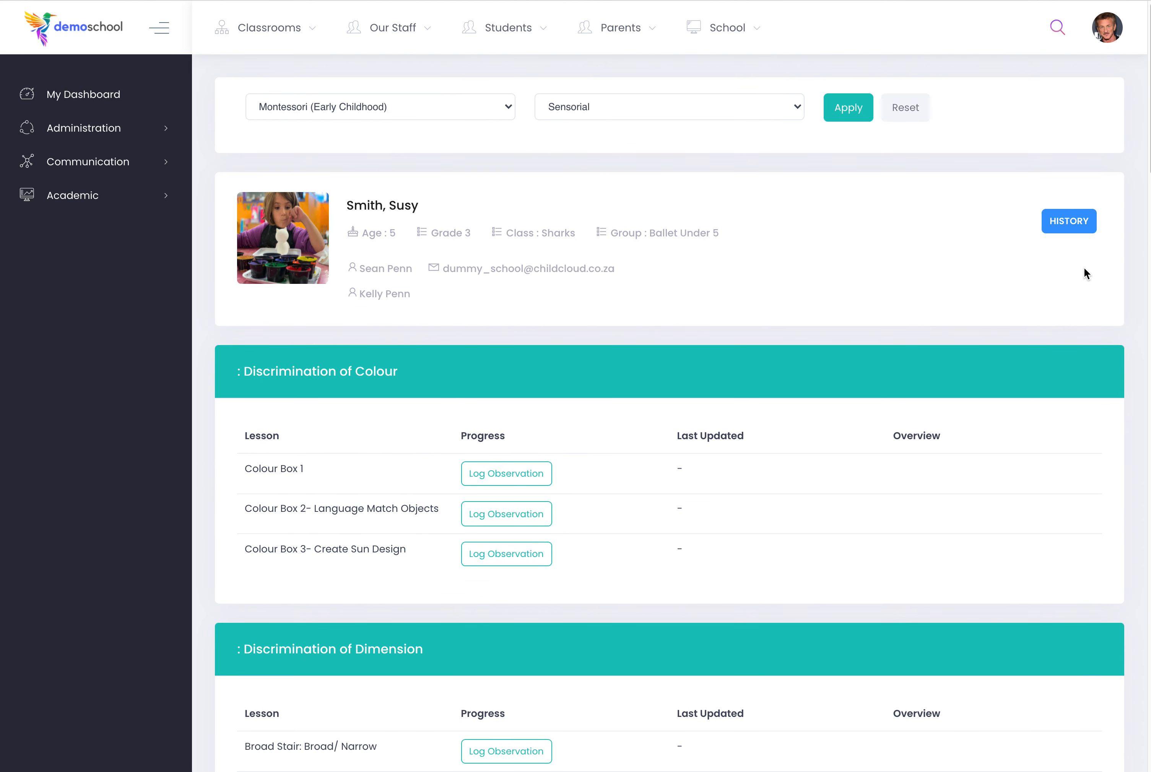
click(1069, 221)
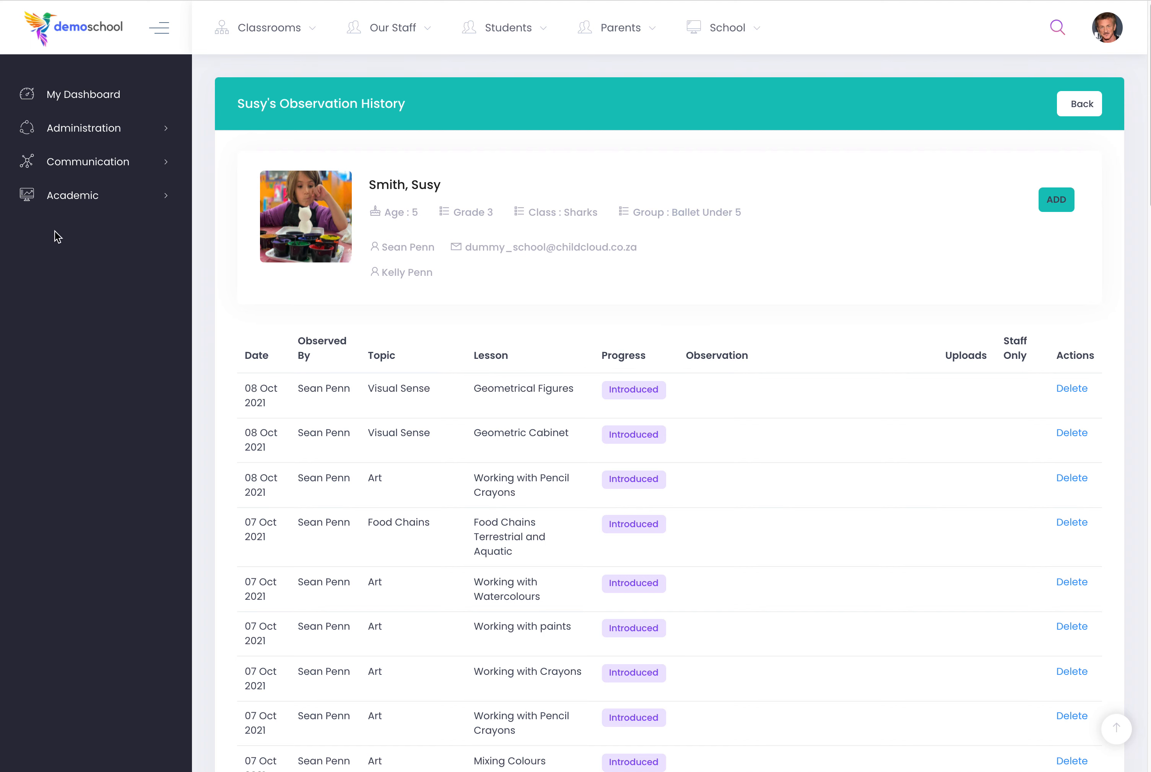
Leave the child's observation history and switch from the staff profile to the parent dashboard.
click(62, 198)
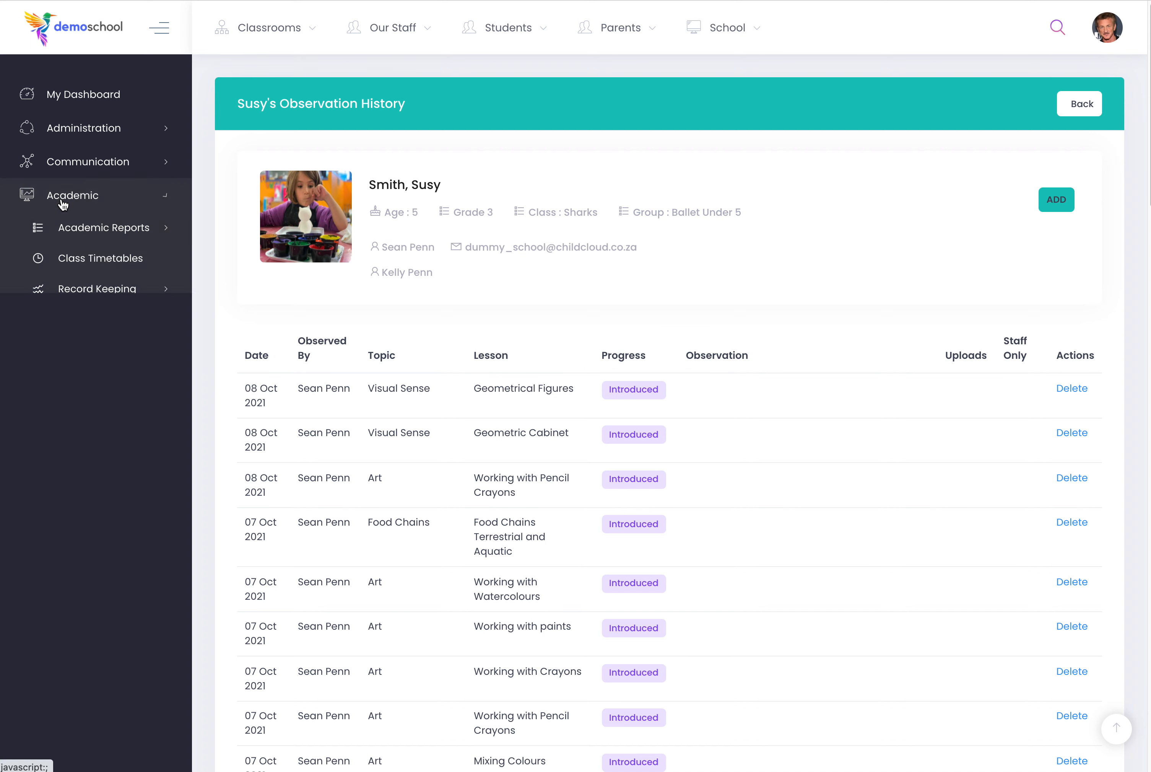
click(1110, 25)
click(1002, 320)
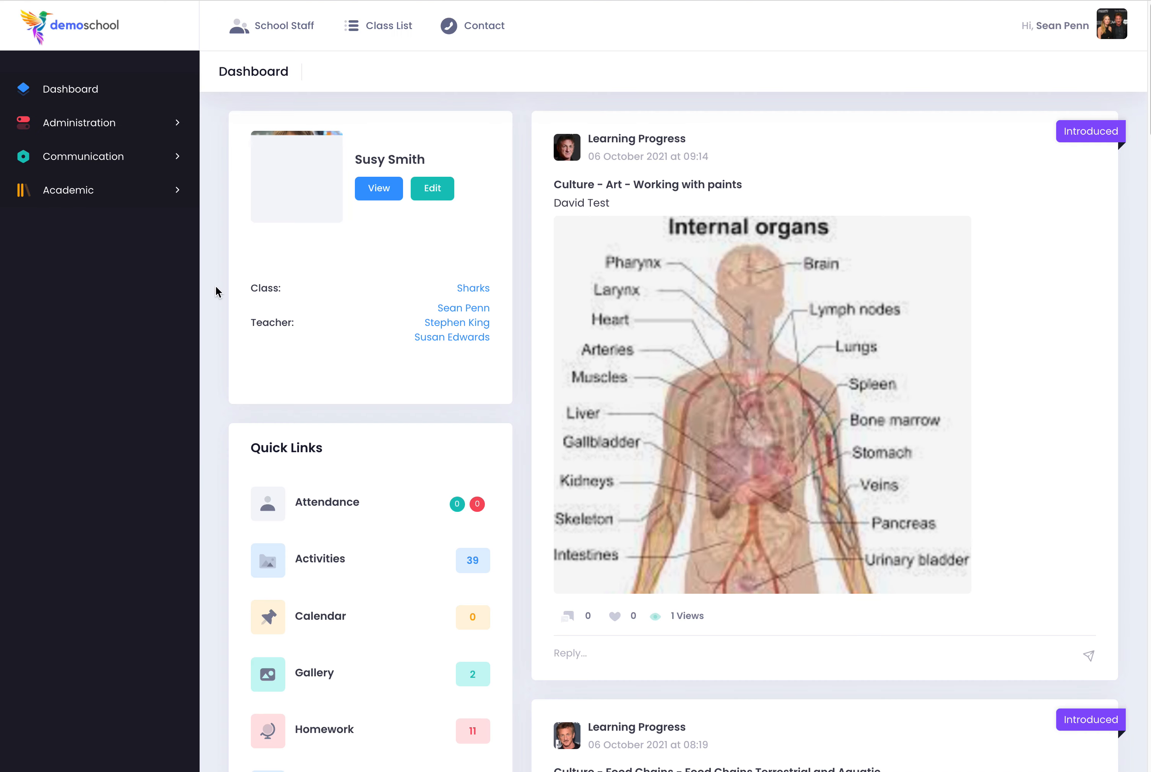
Open the child's Learning Progress page as a parent and review the listed observations, progress levels and uploads.
click(82, 198)
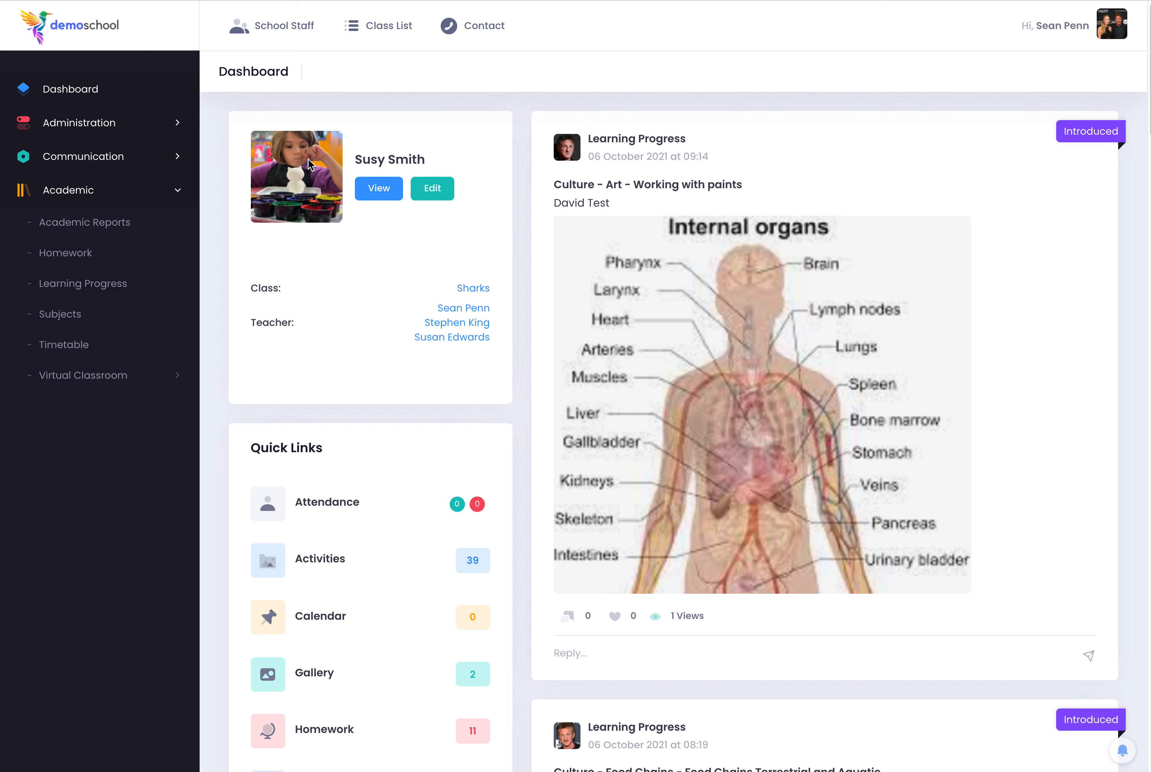
click(113, 290)
scroll(956, 594, down, 2)
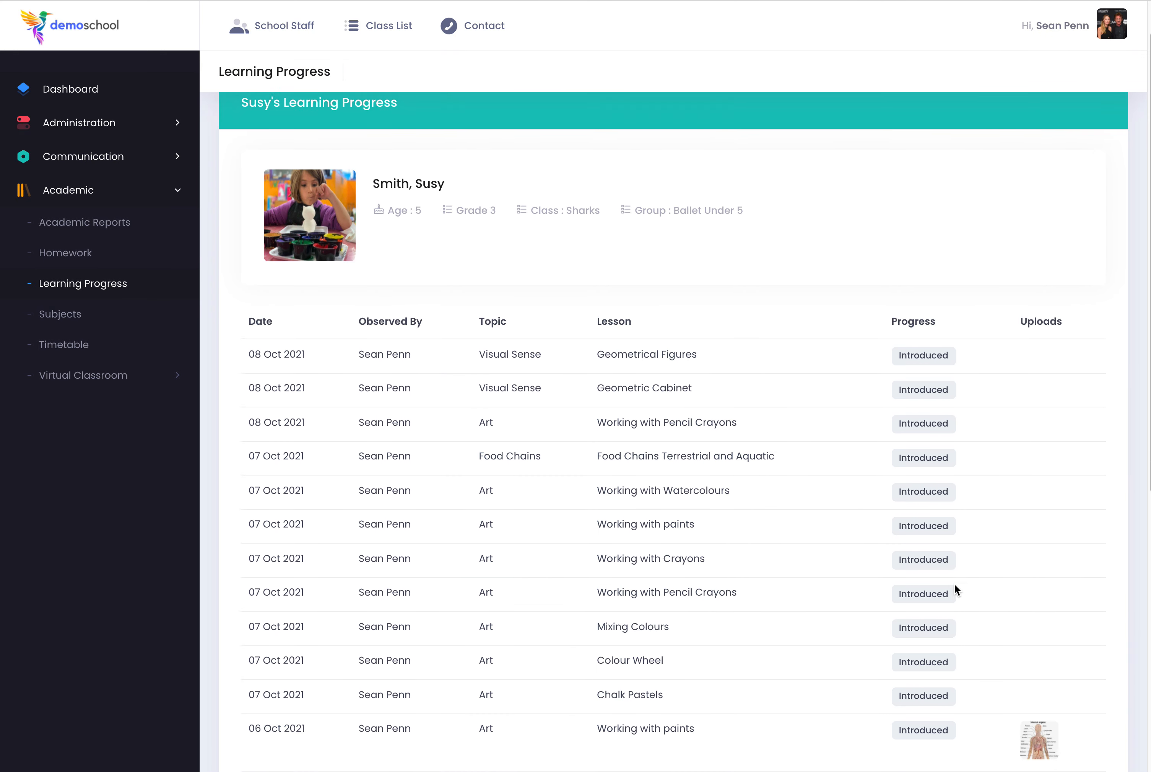
scroll(1018, 322, down, 5)
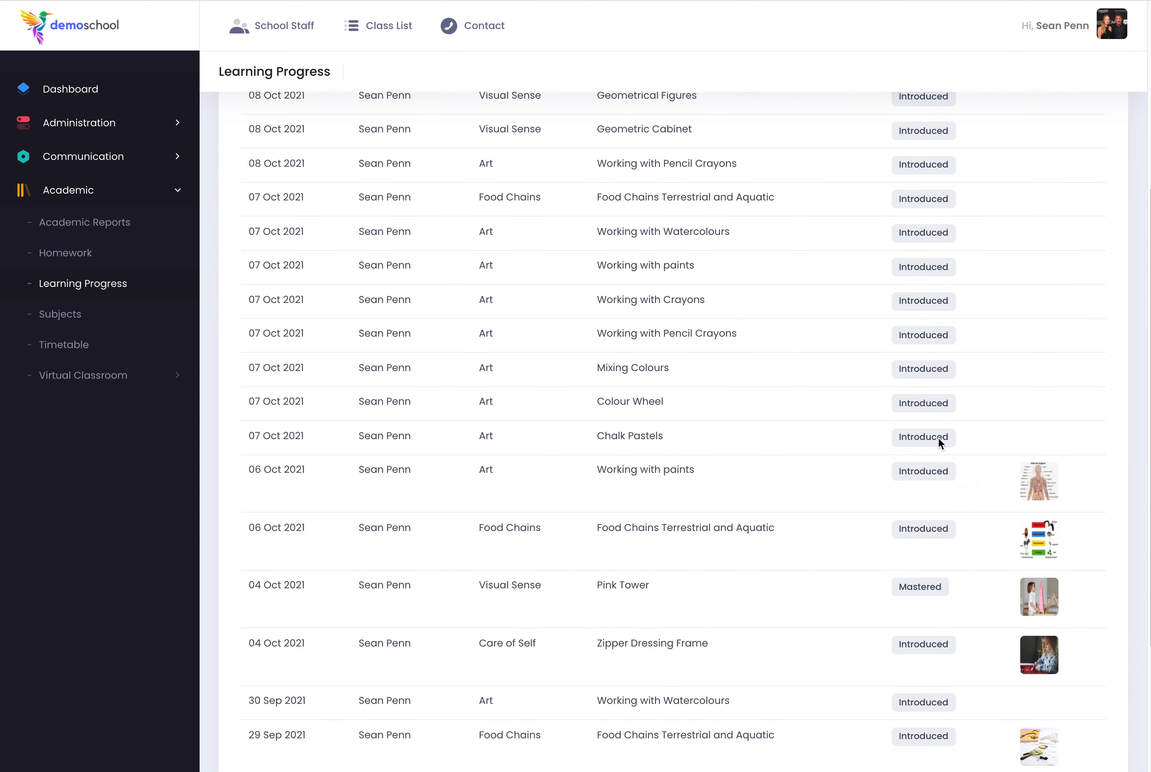
scroll(1059, 478, up, 5)
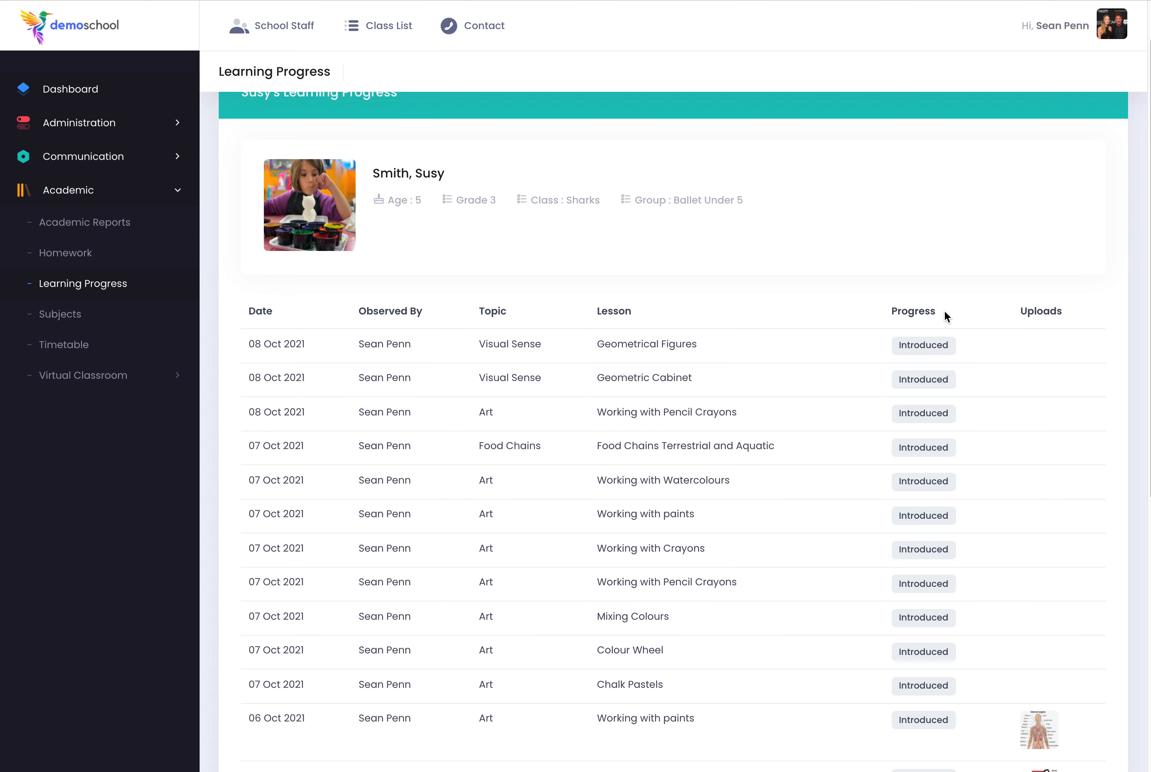
View the photo uploaded with the mastered Pink Tower observation at full size, then close it and return to the Learning Progress list.
scroll(961, 371, down, 8)
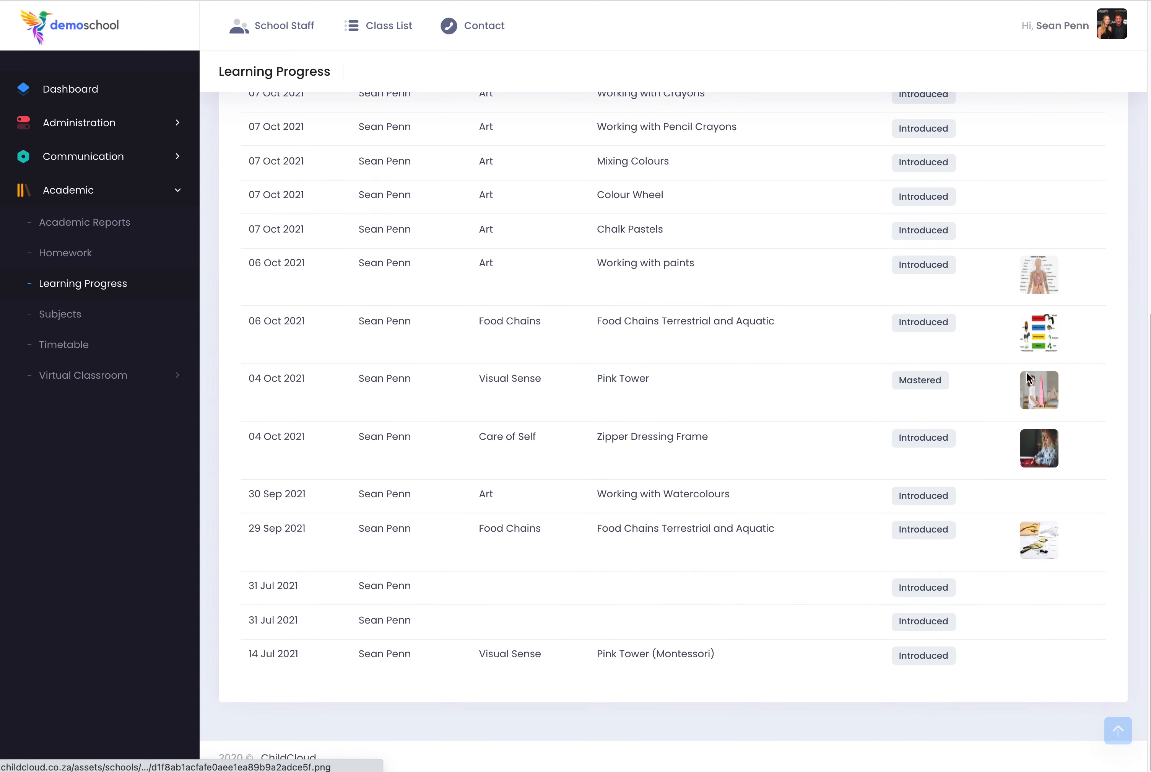
click(1037, 386)
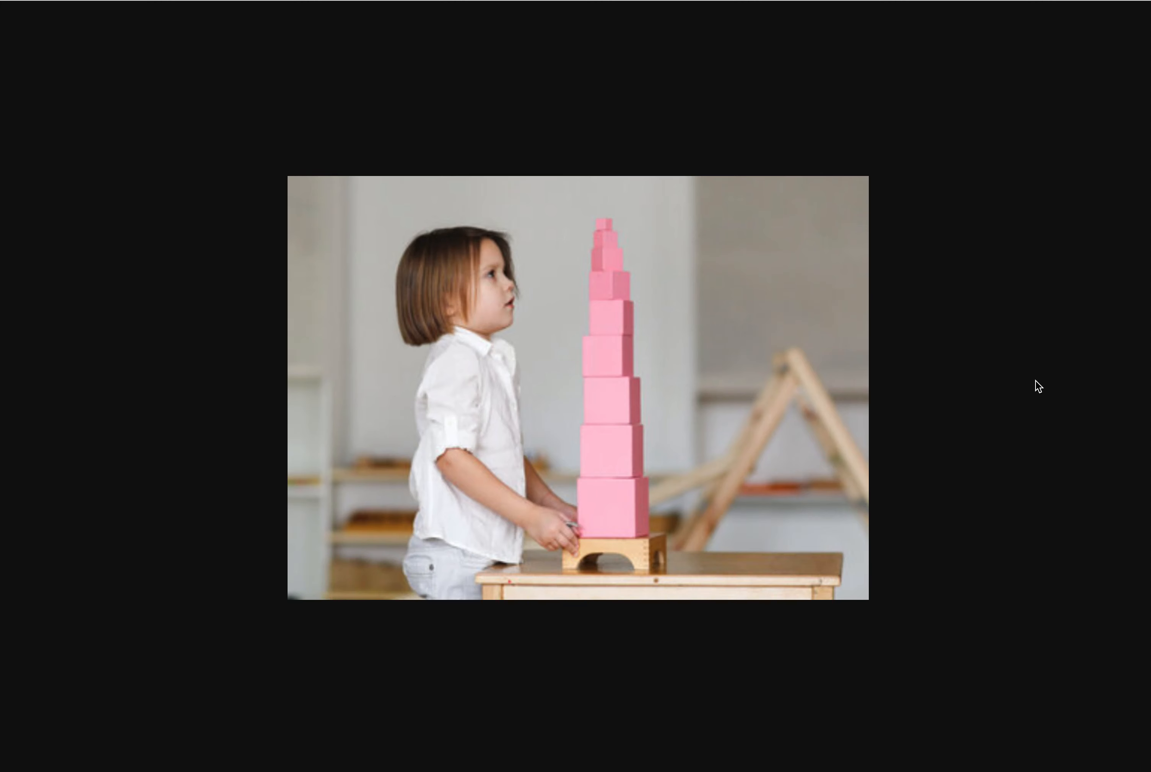
key(super+w)
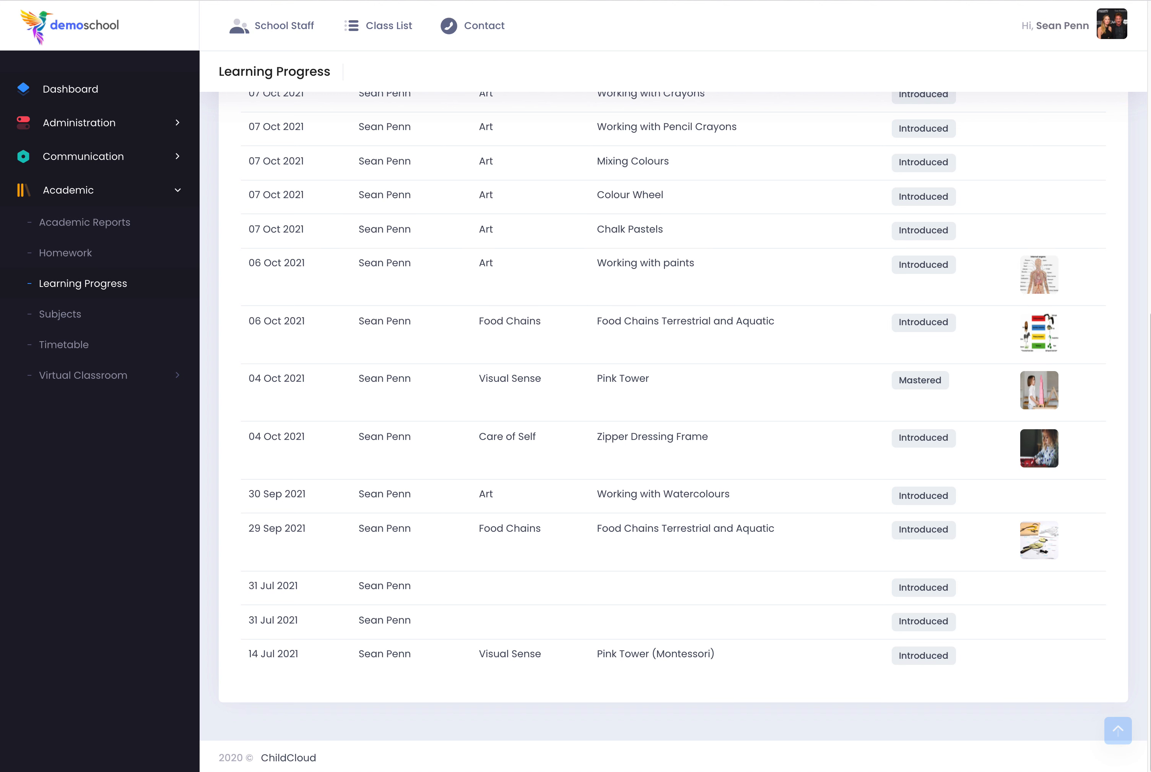
scroll(1027, 260, up, 10)
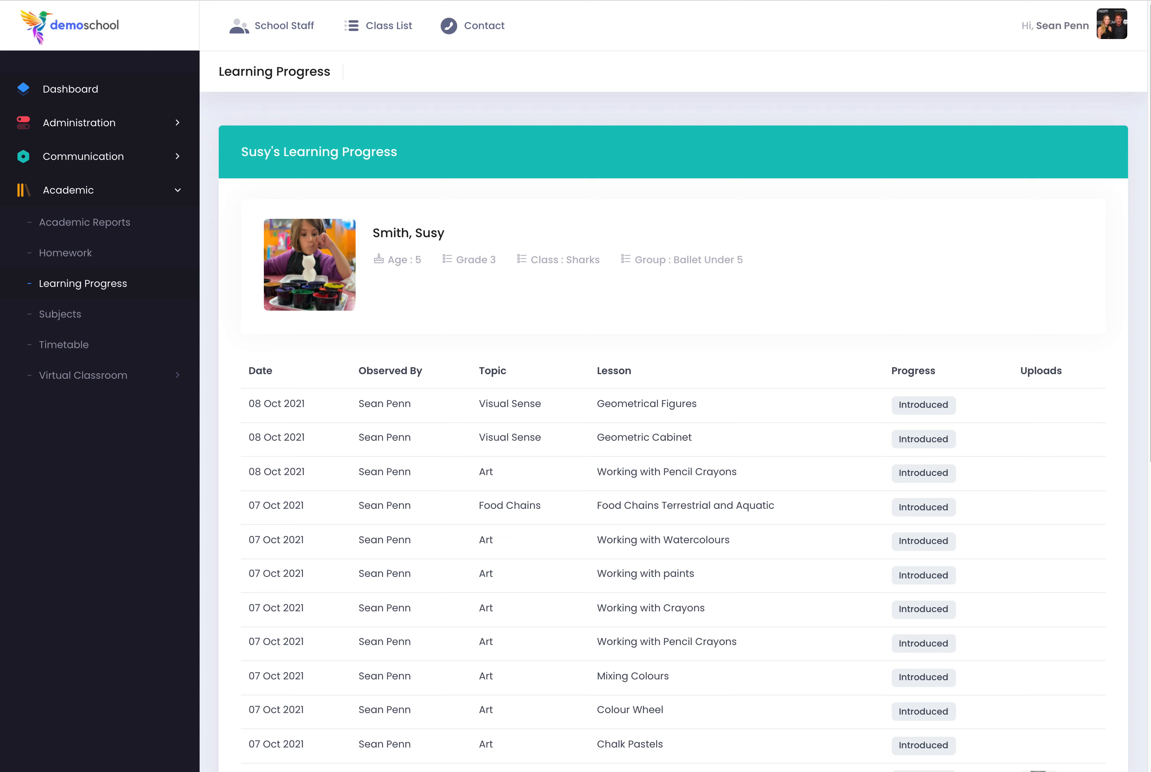
Open the parent dashboard and review the Learning Progress posts in the feed, including their lesson titles, photos, comments and progress levels.
click(102, 98)
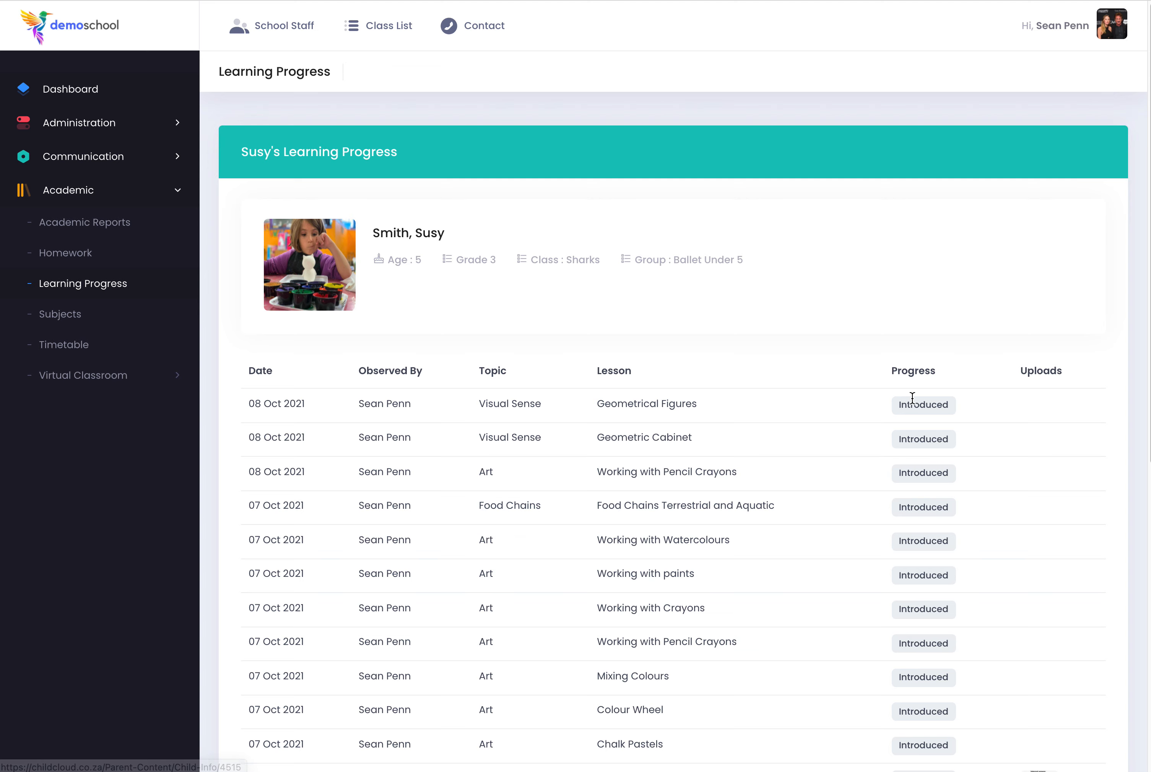
scroll(990, 463, down, 10)
scroll(989, 466, down, 12)
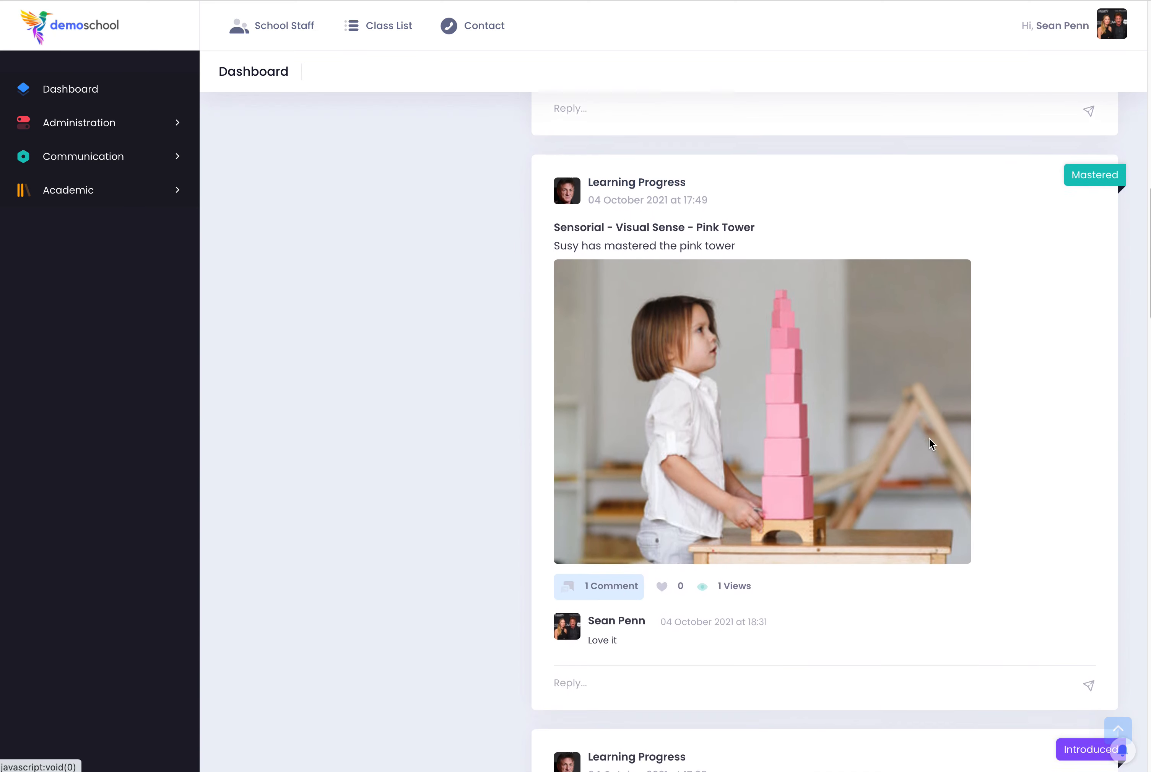
drag(554, 221, 757, 223)
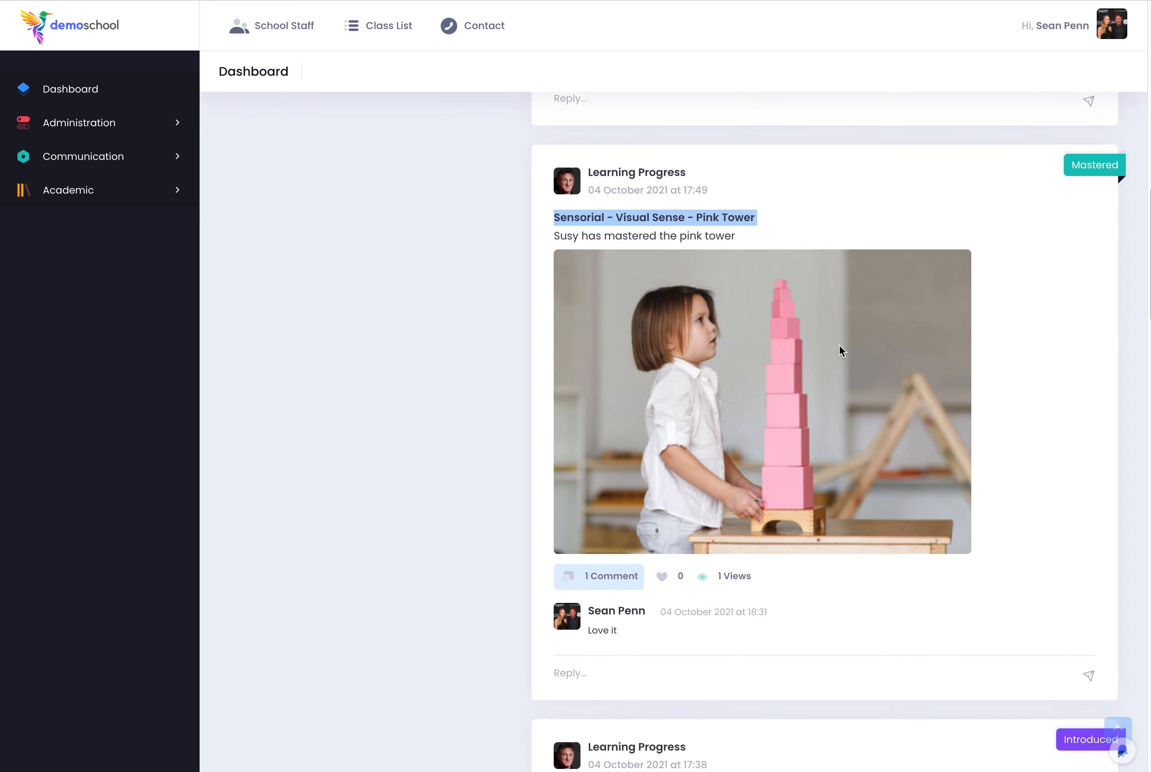
scroll(694, 468, down, 2)
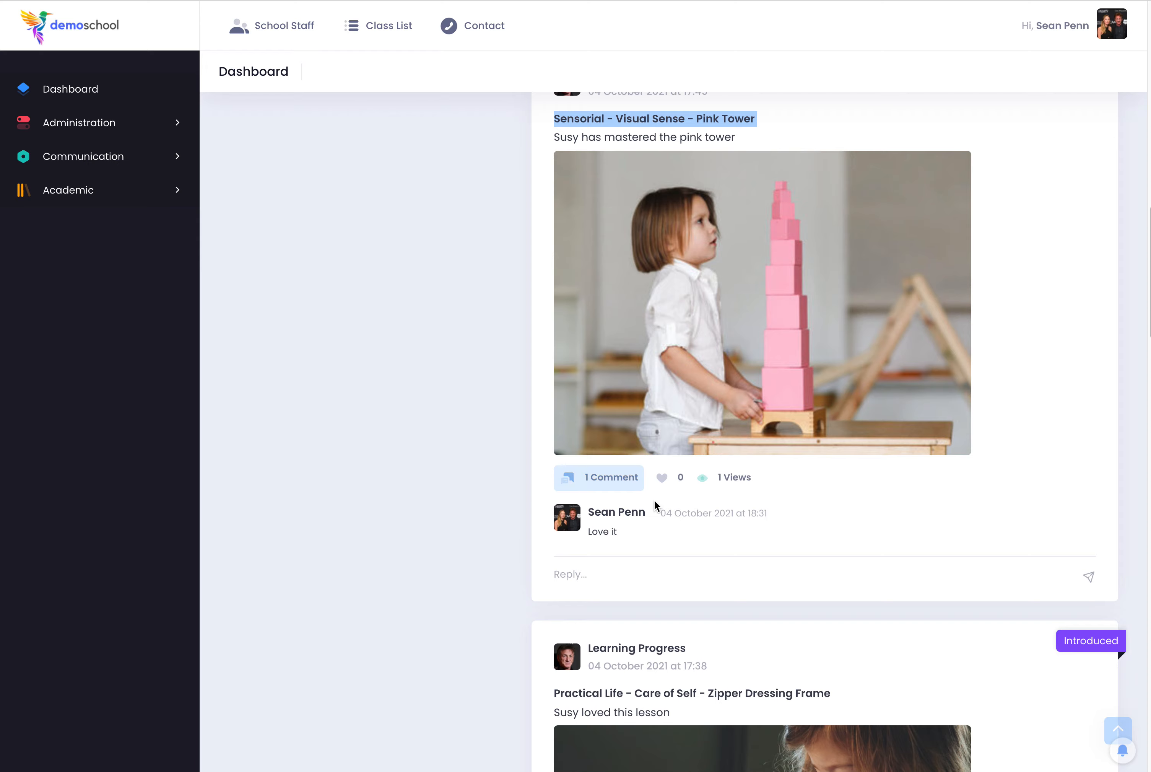
scroll(890, 515, down, 11)
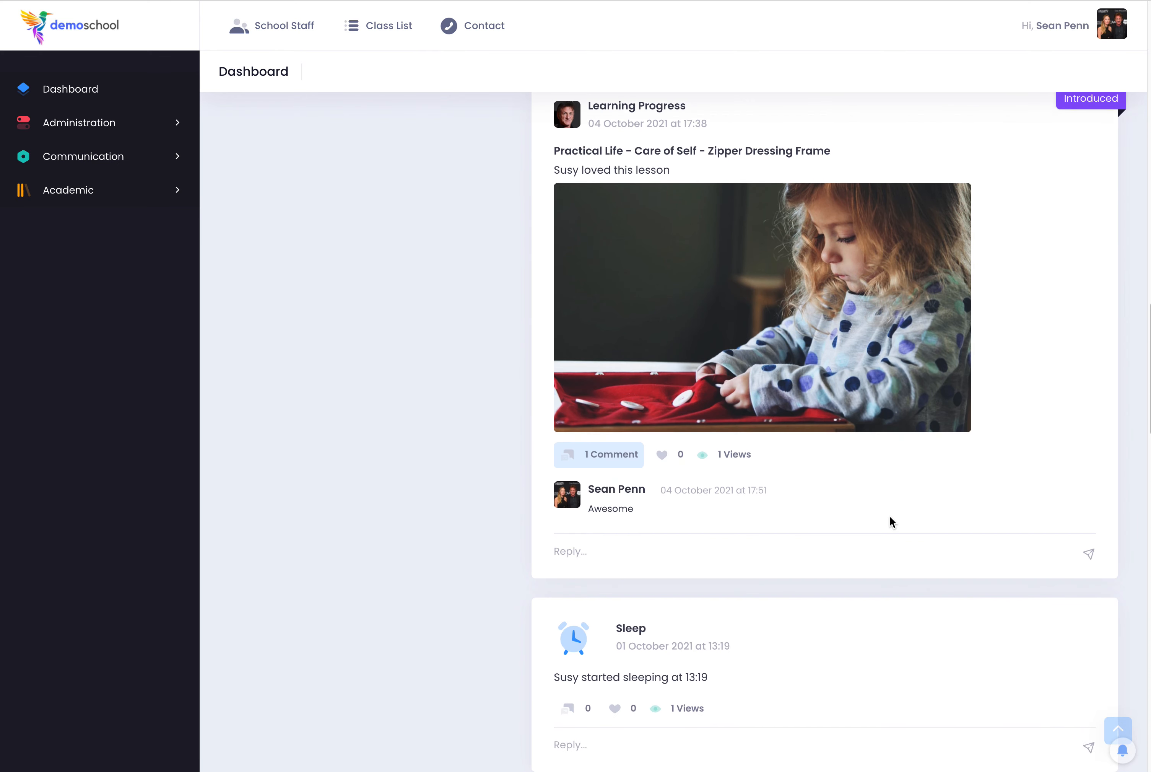
scroll(683, 336, up, 20)
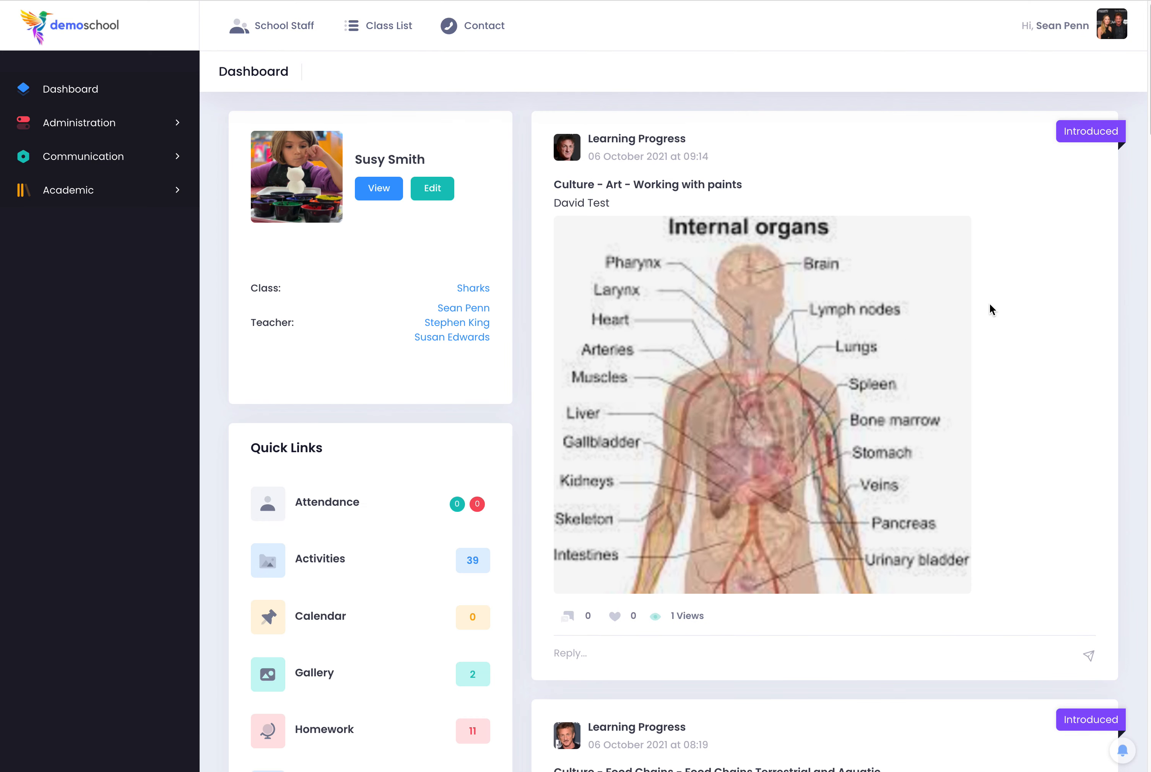
scroll(956, 421, down, 12)
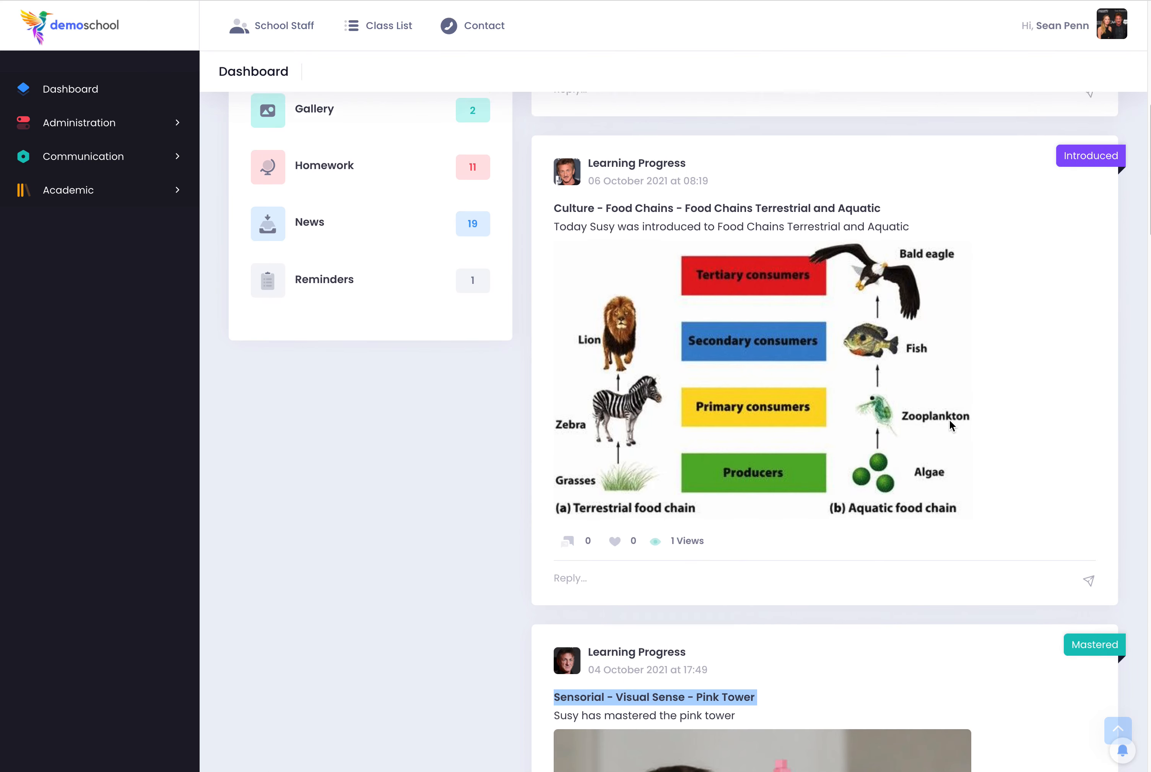